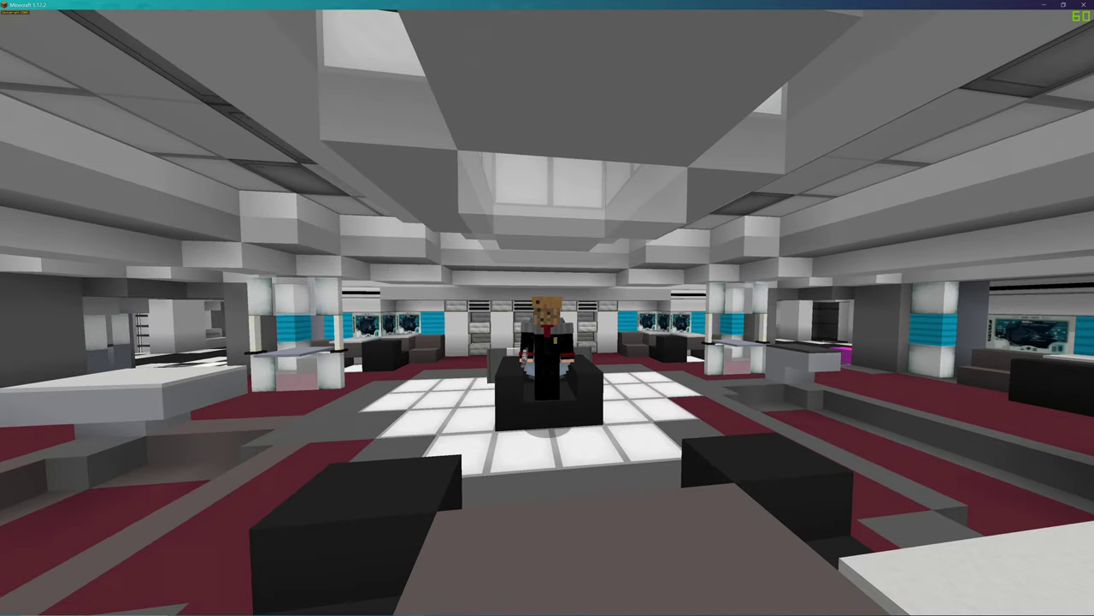
# Step: Restore the HUD, hold the compass and set flying speed to 1 with /speed 1
pyautogui.press('F1')
pyautogui.press('Escape')
pyautogui.press('Escape')
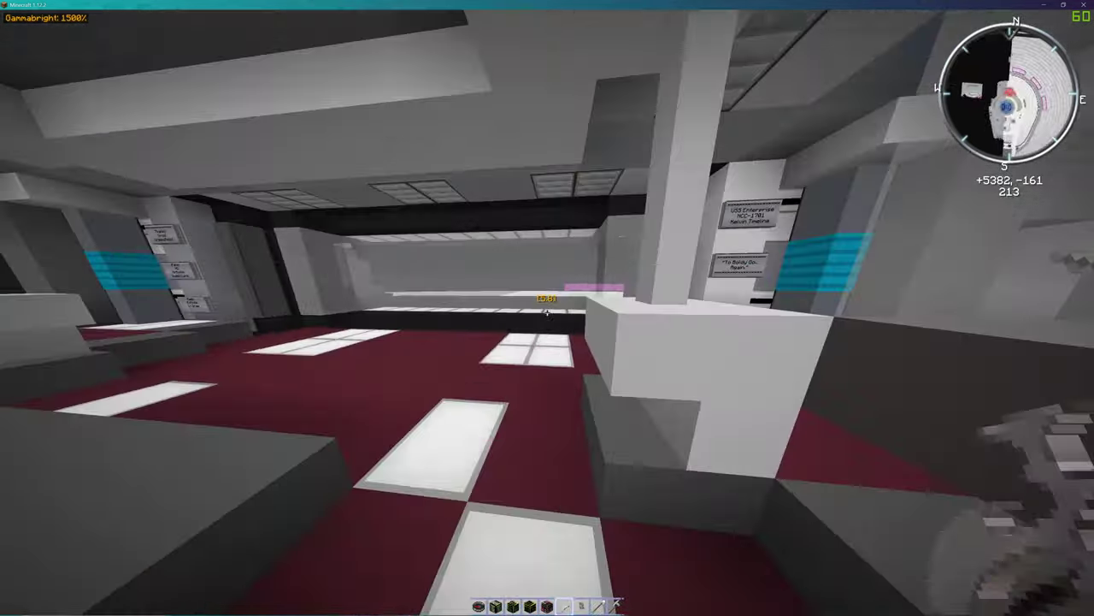
pyautogui.press('1')
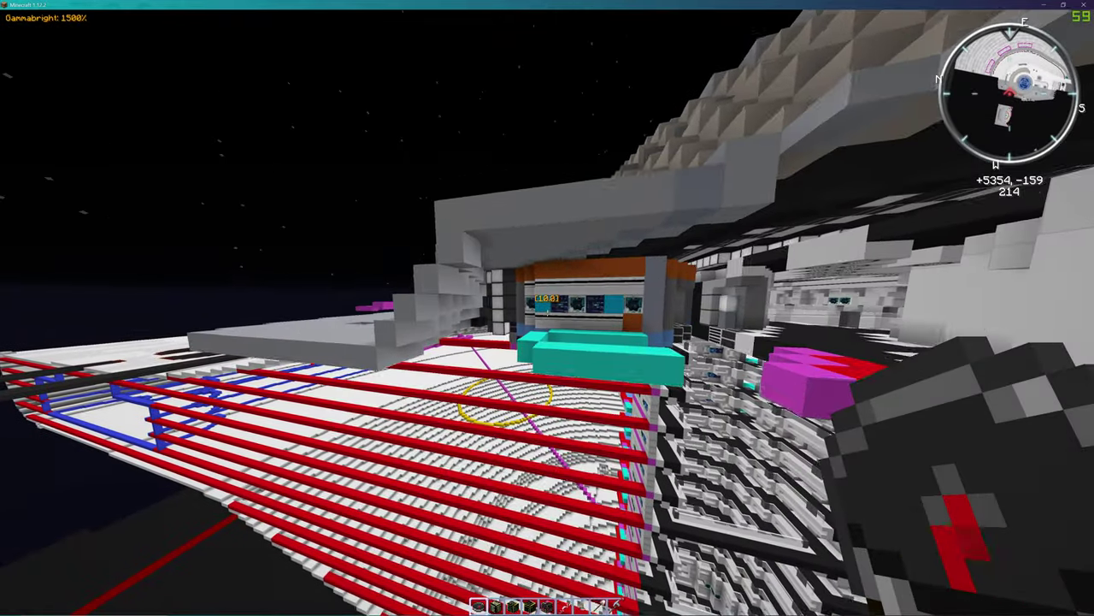
pyautogui.write('/speed 1')
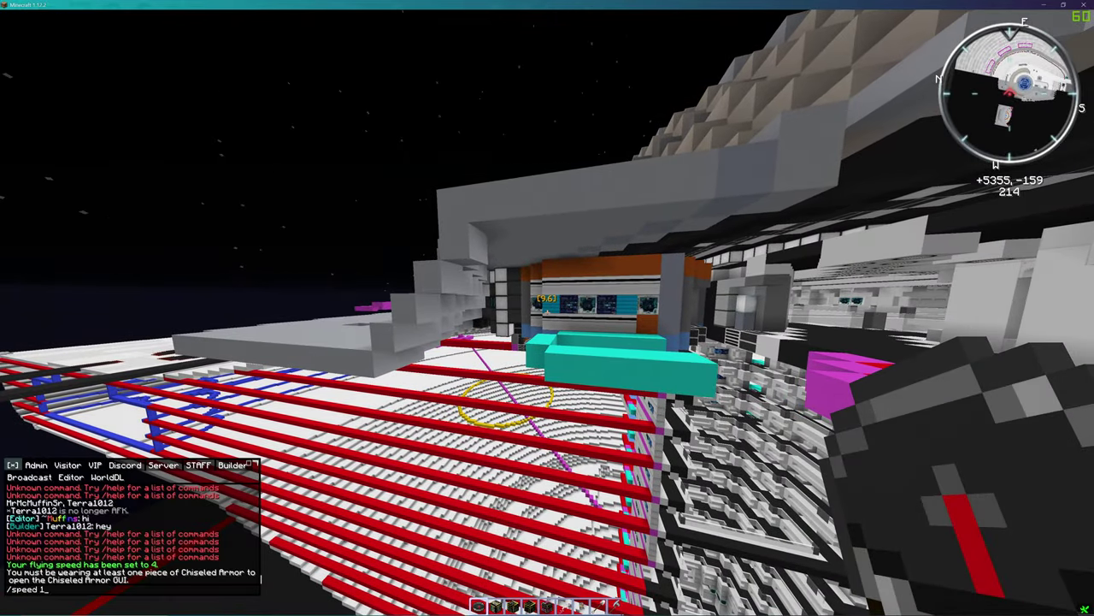
pyautogui.press('Return')
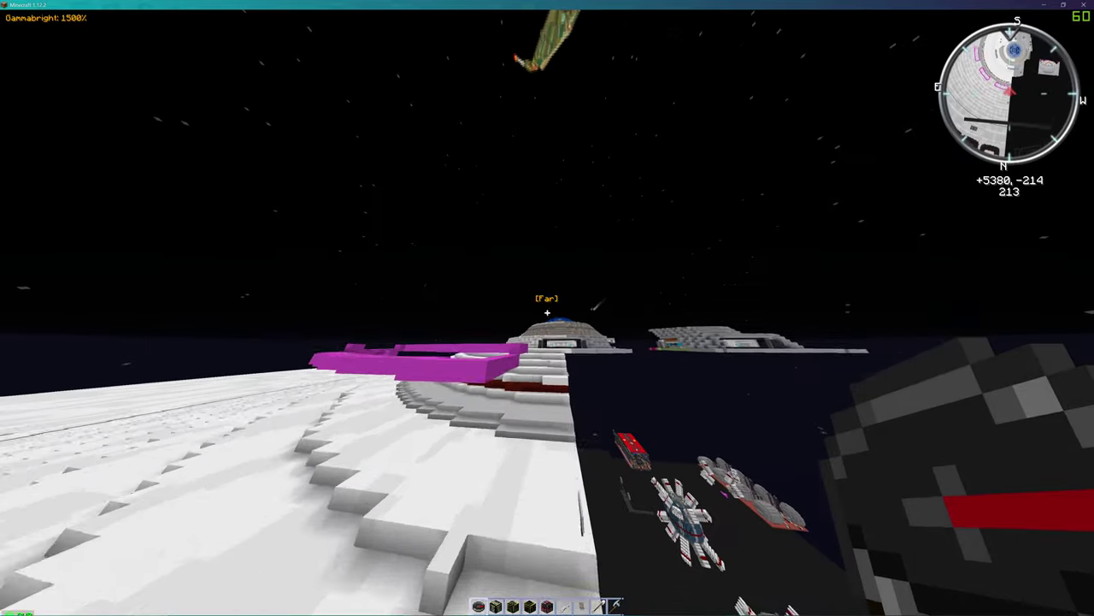
# Step: Reach the domed bridge, view the player from the front and pick the JJ Bridge Wall Stair
pyautogui.press('/')
pyautogui.write('/speed 1')
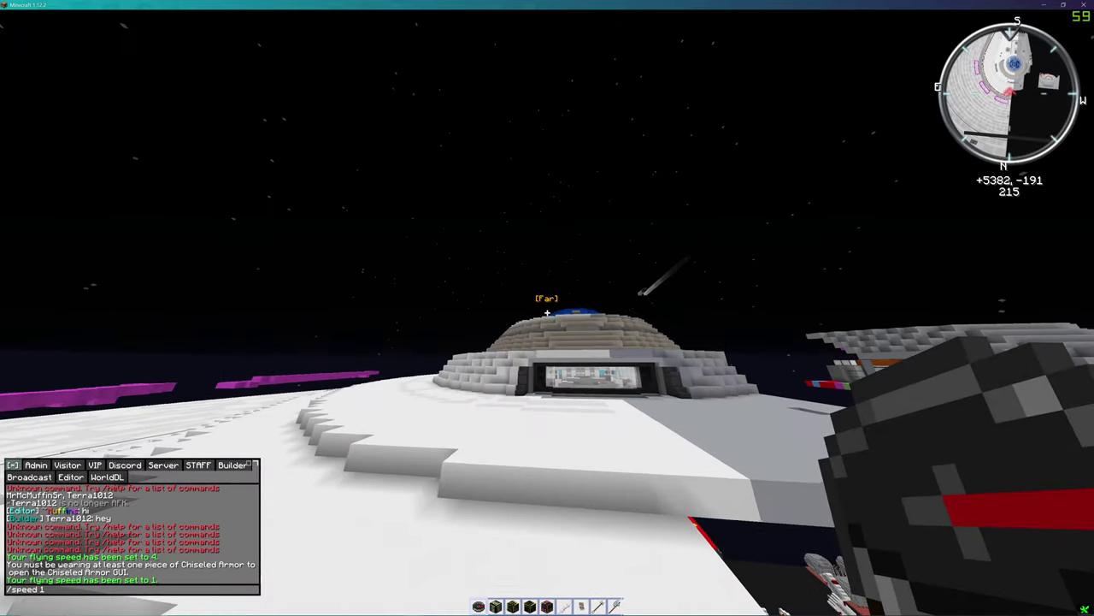
pyautogui.press('BackSpace')
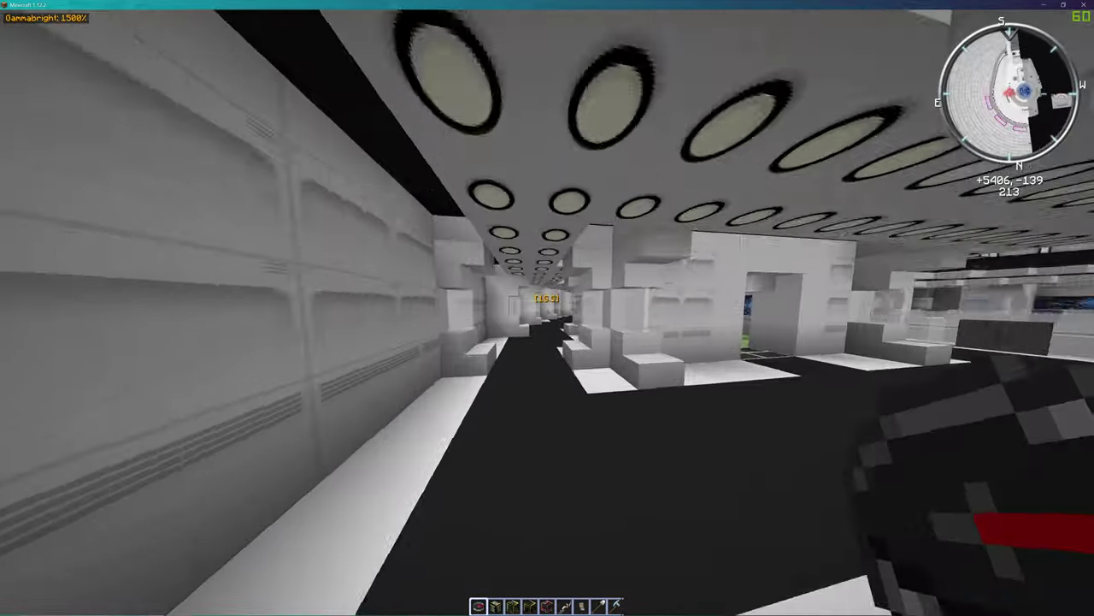
pyautogui.scroll(-1, 547, 312)
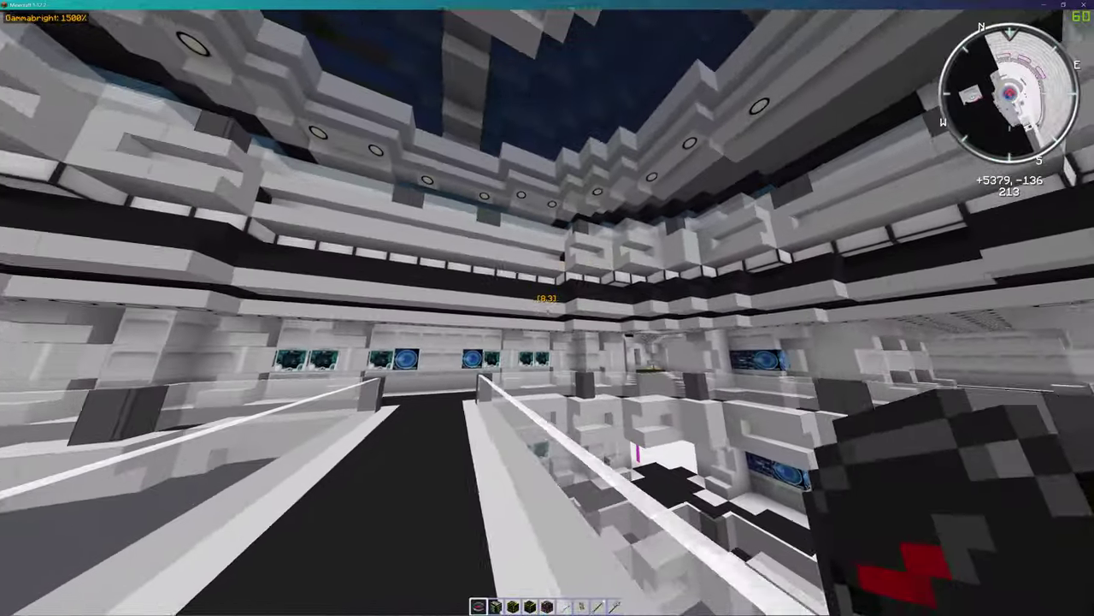
pyautogui.press('F1')
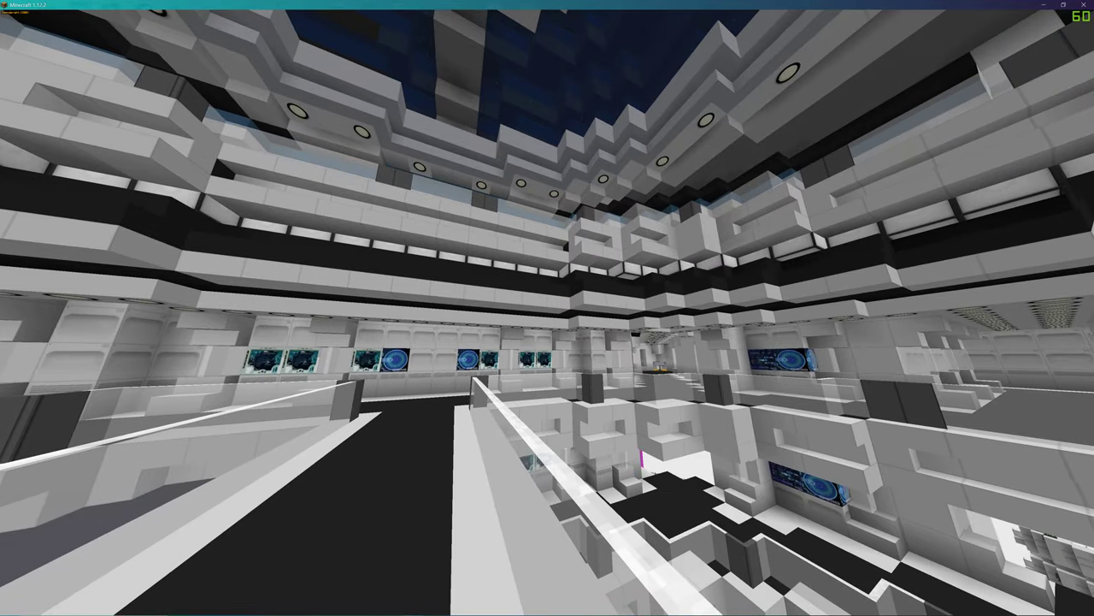
pyautogui.press('F1')
pyautogui.press('F5')
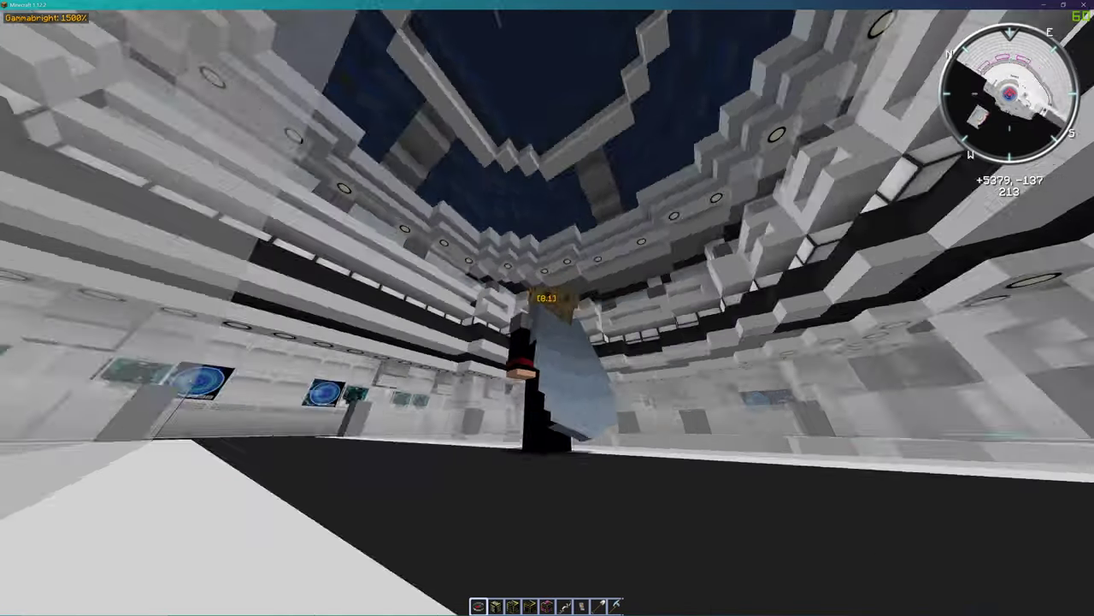
pyautogui.scroll(-1, 547, 308)
pyautogui.scroll(1, 547, 307)
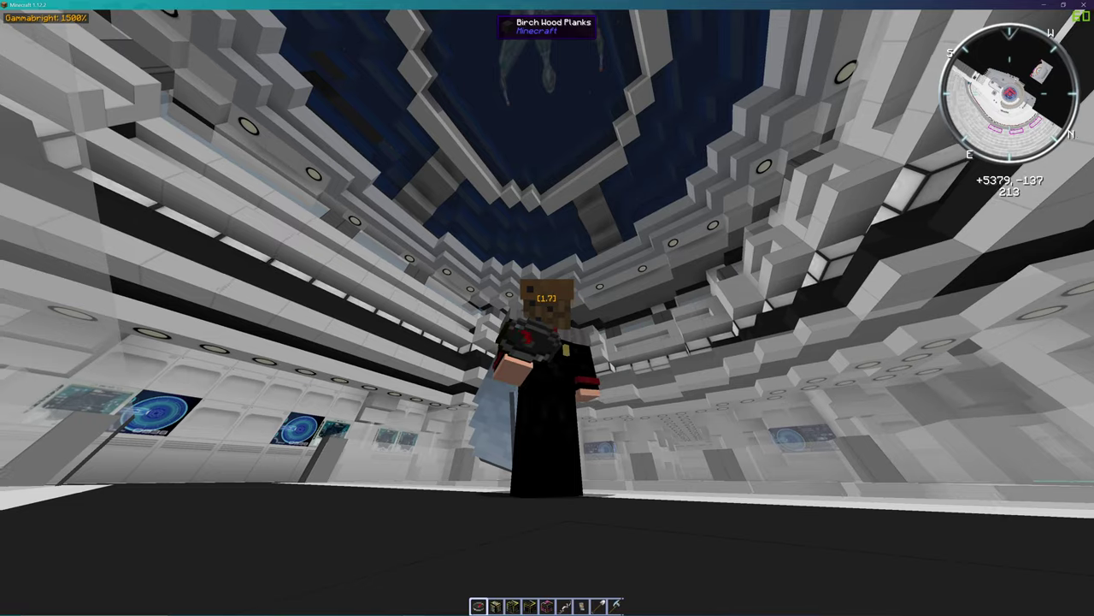
pyautogui.scroll(-1, 547, 307)
pyautogui.middleClick(547, 308)
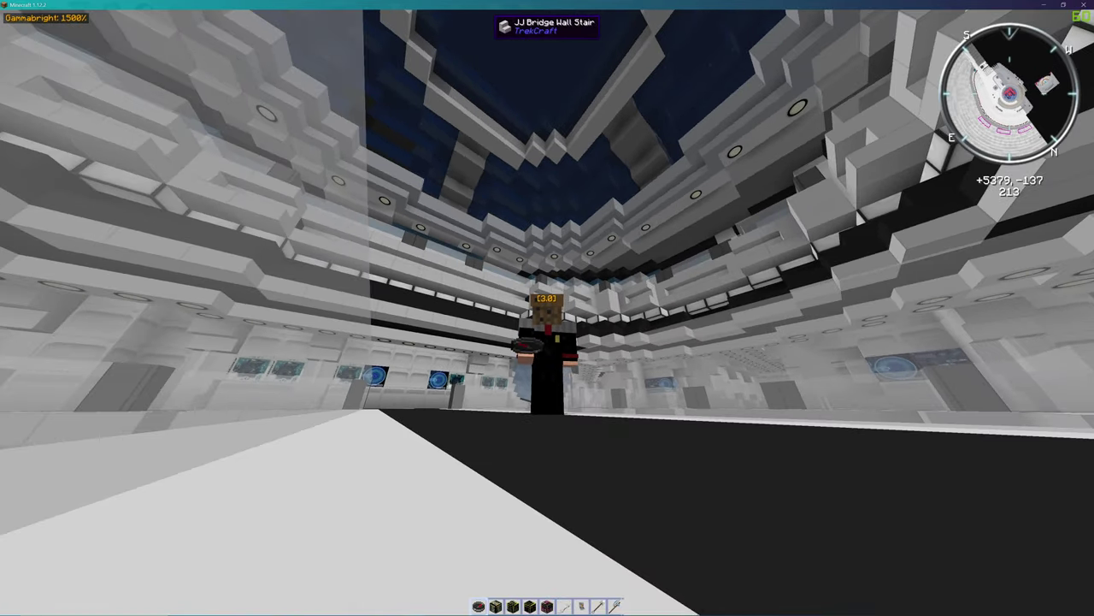
pyautogui.press('Escape')
# Step: Lower the field of view from Quake Pro to 62 and return to first-person view
pyautogui.click(503, 258)
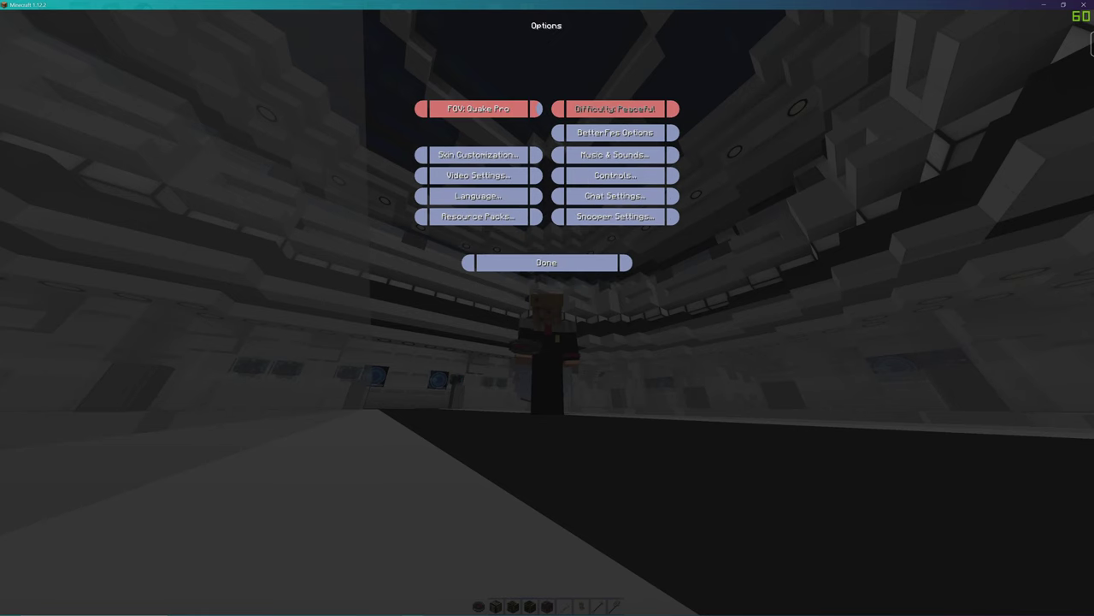
pyautogui.moveTo(537, 109); pyautogui.dragTo(466, 109)
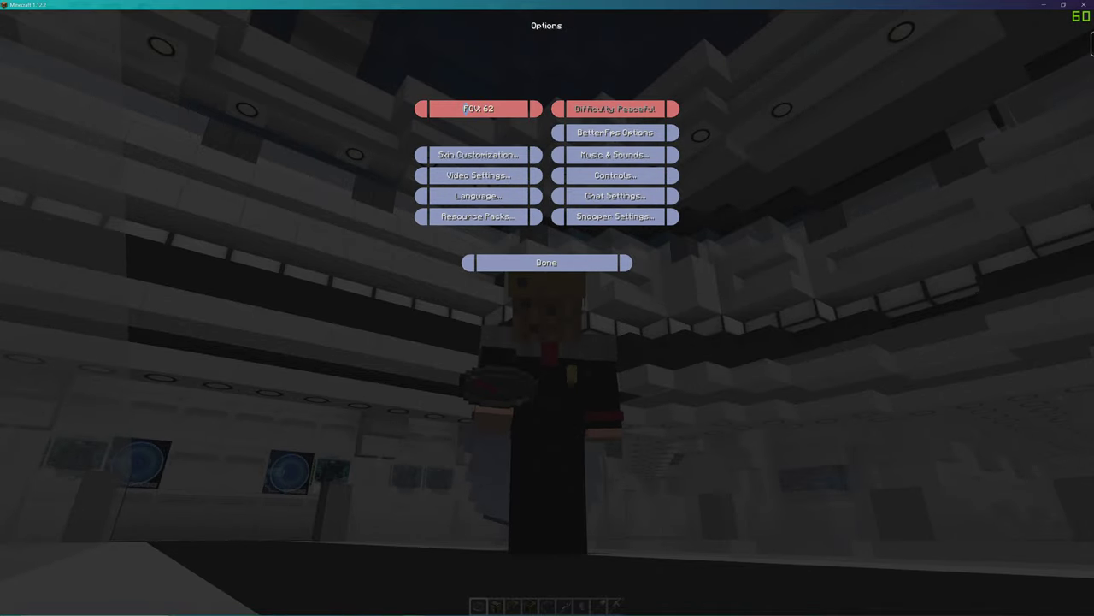
pyautogui.press('Escape')
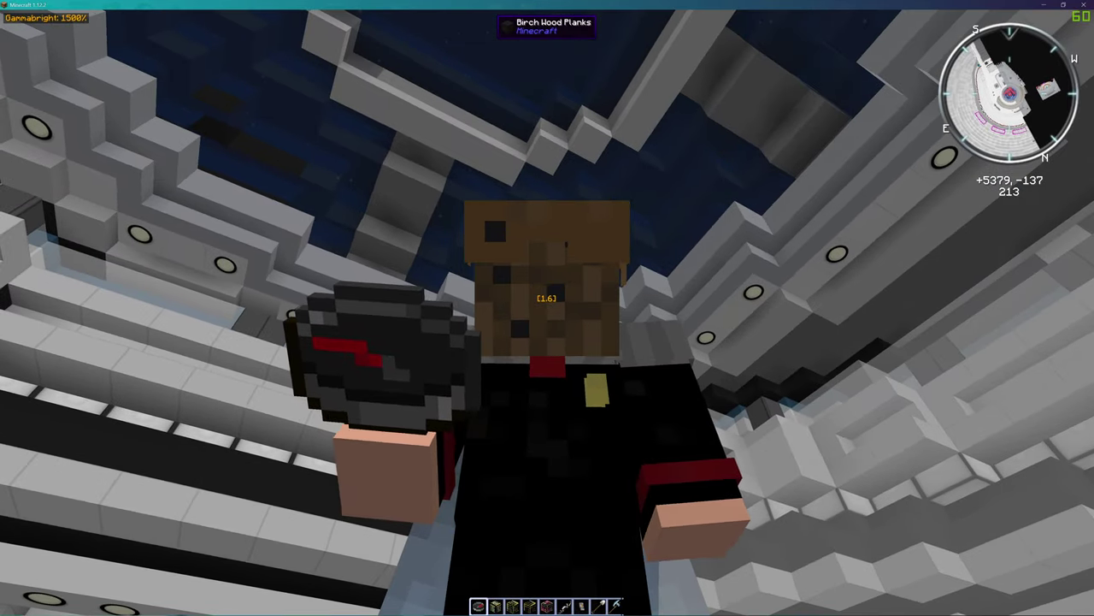
pyautogui.scroll(-3, 547, 308)
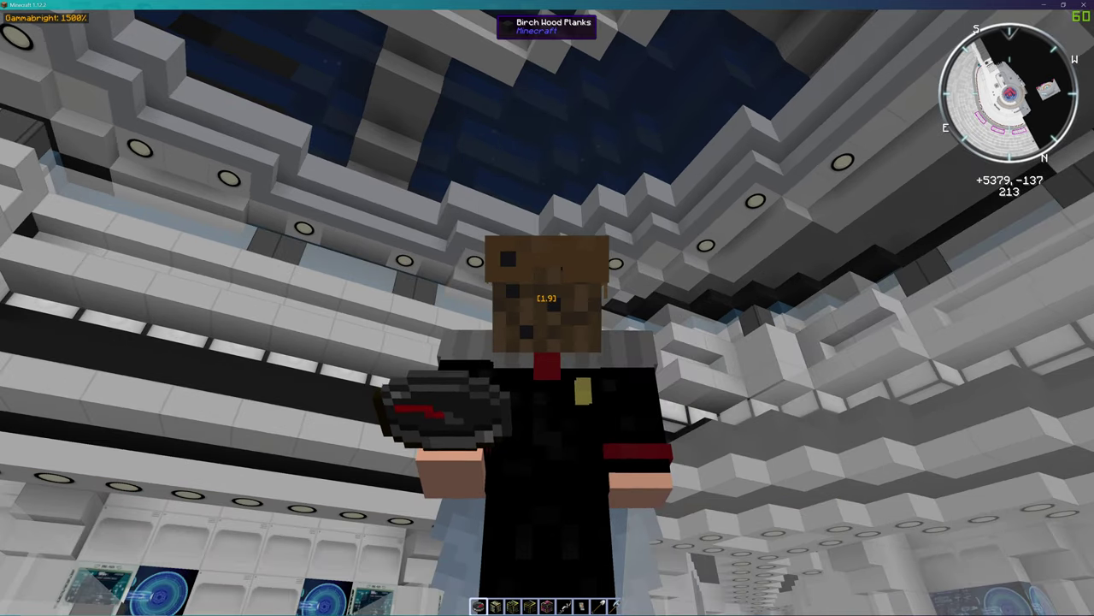
pyautogui.scroll(-3, 547, 308)
pyautogui.press('F5')
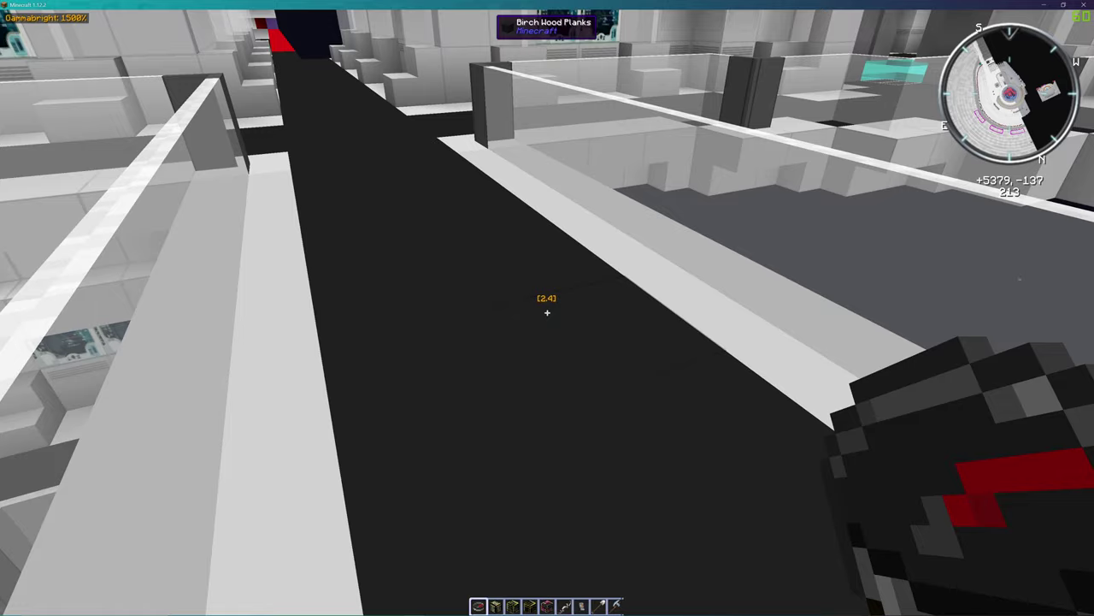
pyautogui.press('w')
pyautogui.press('w')
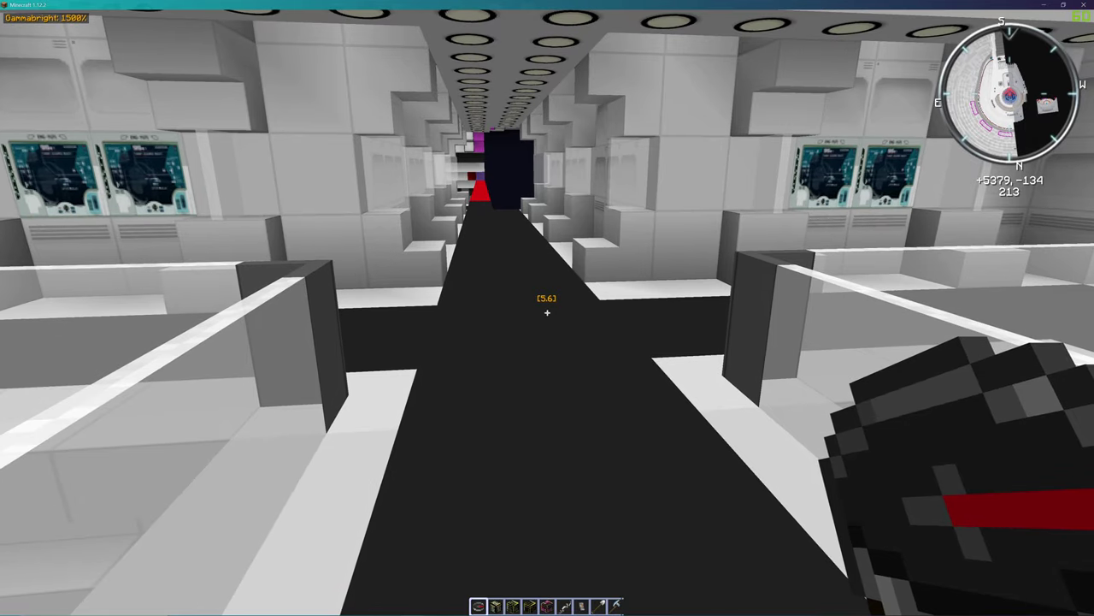
# Step: Raise the field of view above 62 and fly down the white corridor
pyautogui.press('F1')
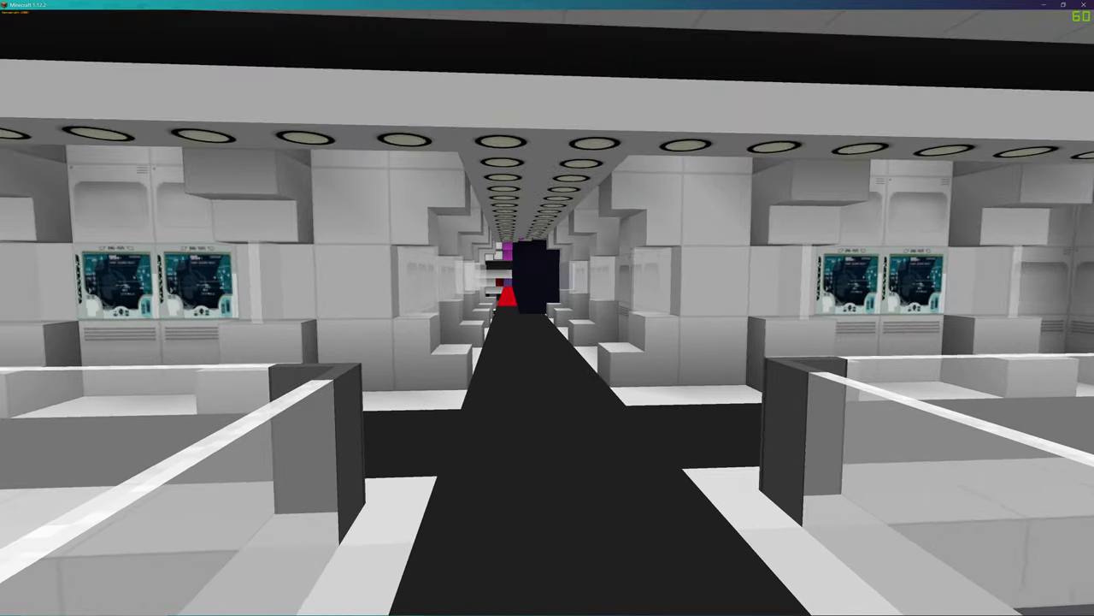
pyautogui.press('Escape')
pyautogui.click(531, 221)
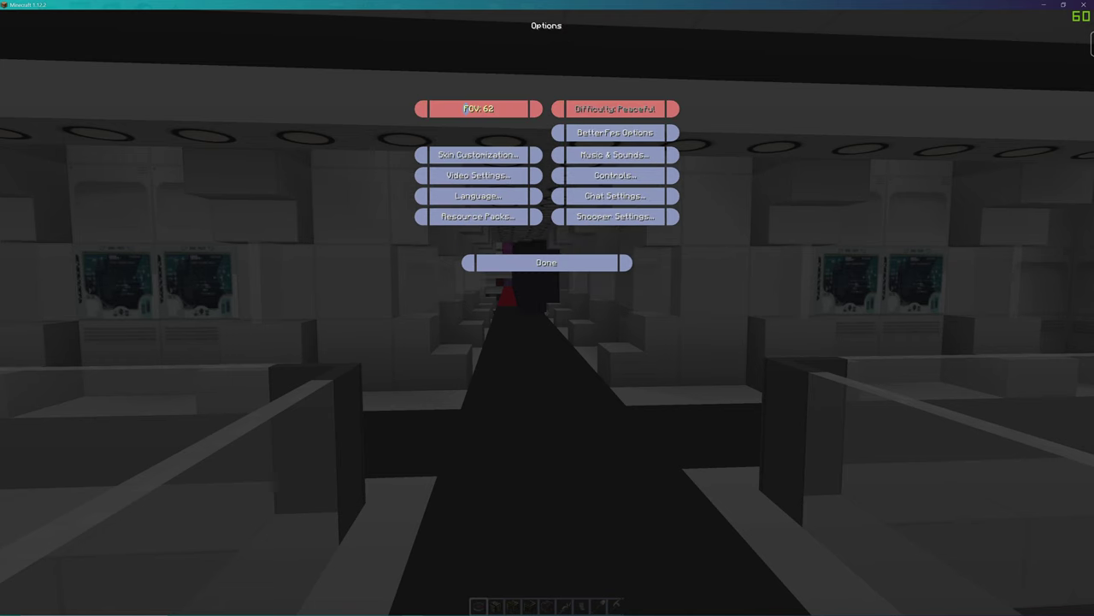
pyautogui.moveTo(465, 108); pyautogui.dragTo(490, 109)
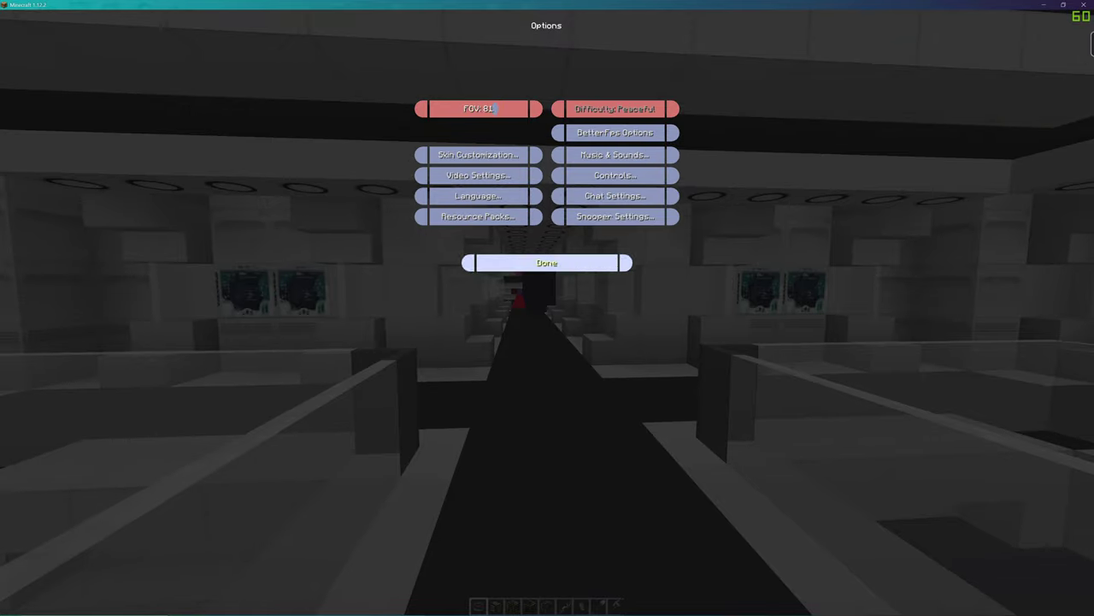
pyautogui.click(547, 262)
pyautogui.press('Escape')
pyautogui.press('w')
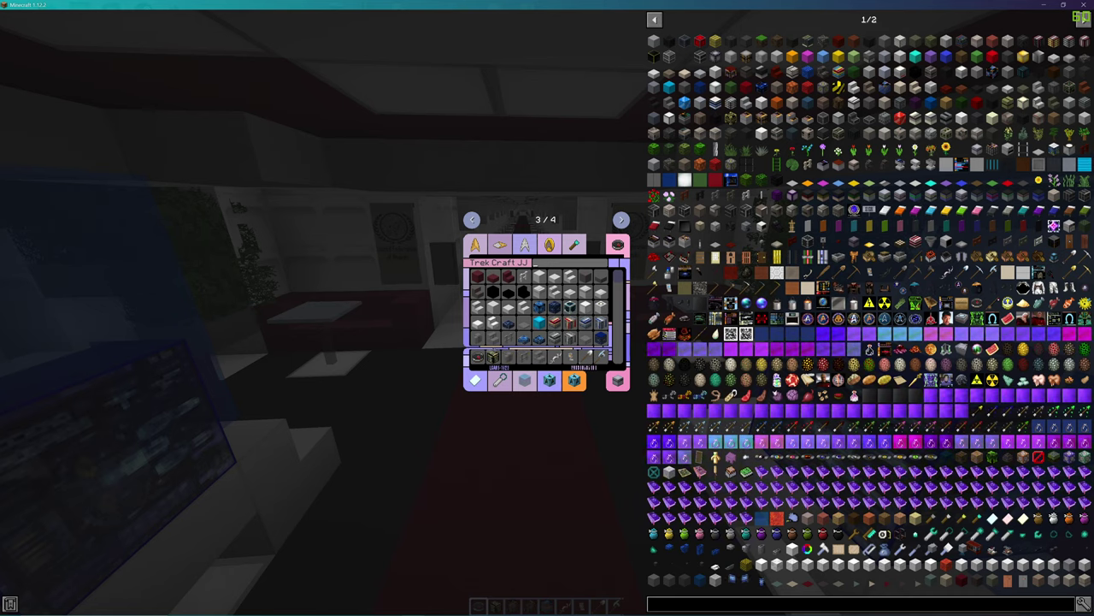
# Step: Place a JJ Grated Floor and a JJ Grated Railing beside the red carpet
pyautogui.press('e')
pyautogui.press('w')
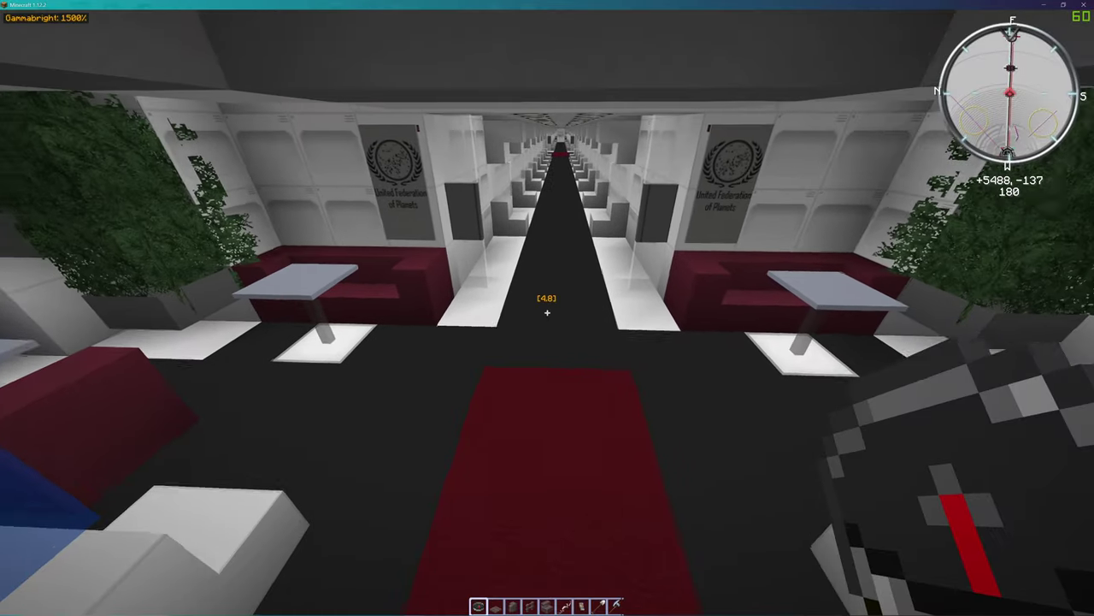
pyautogui.press('2')
pyautogui.press('w')
pyautogui.rightClick(547, 312)
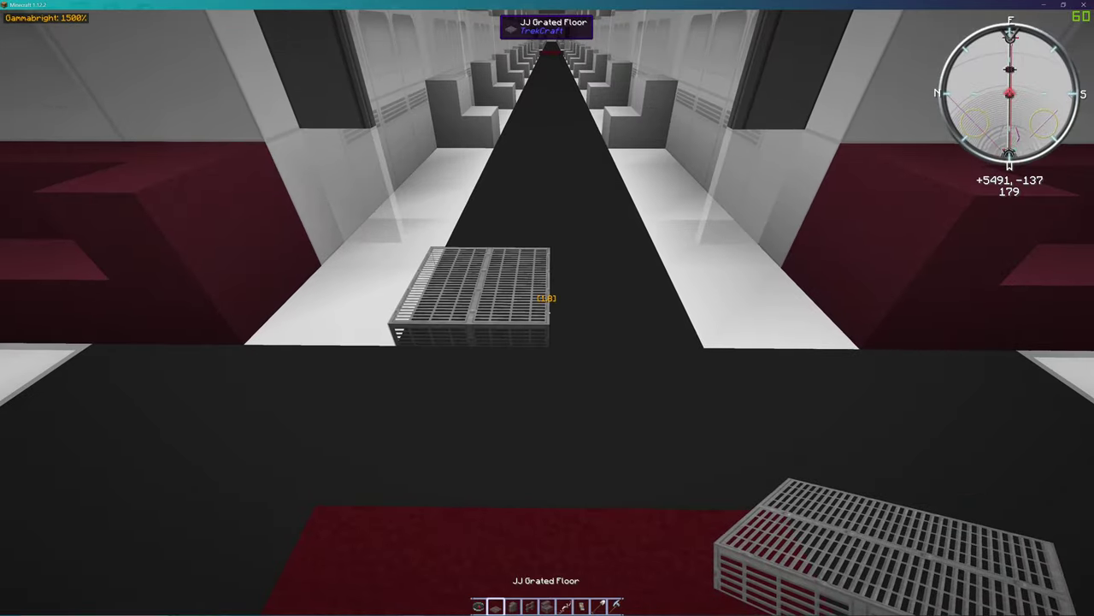
pyautogui.press('3')
pyautogui.rightClick(547, 312)
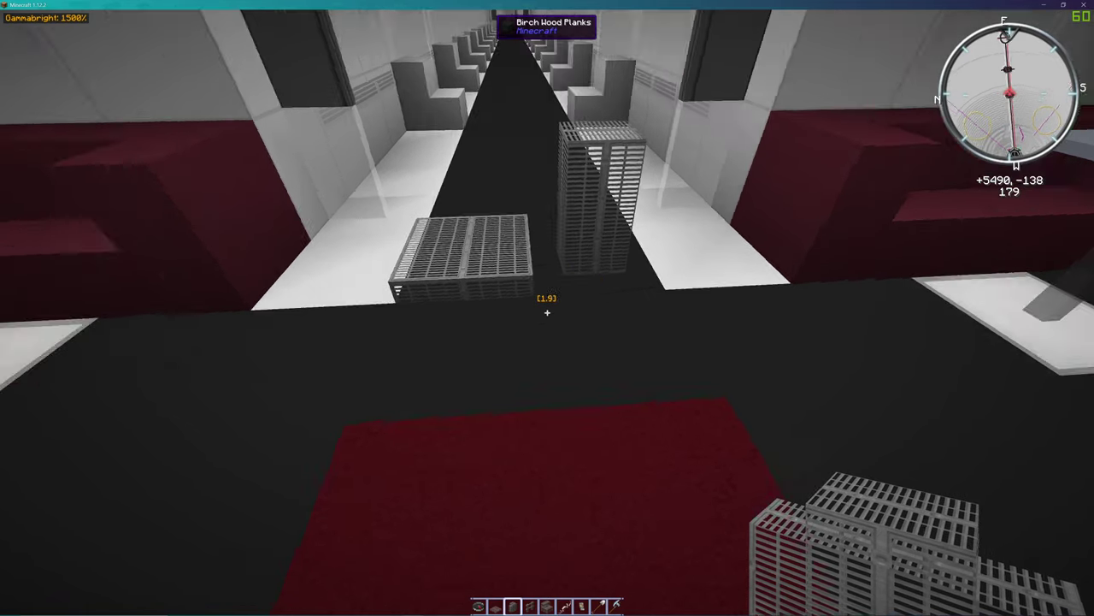
# Step: Add a JJ Grated Fence and JJ Grated Stairs, then pick the deep red Trek carpet
pyautogui.press('5')
pyautogui.rightClick(547, 312)
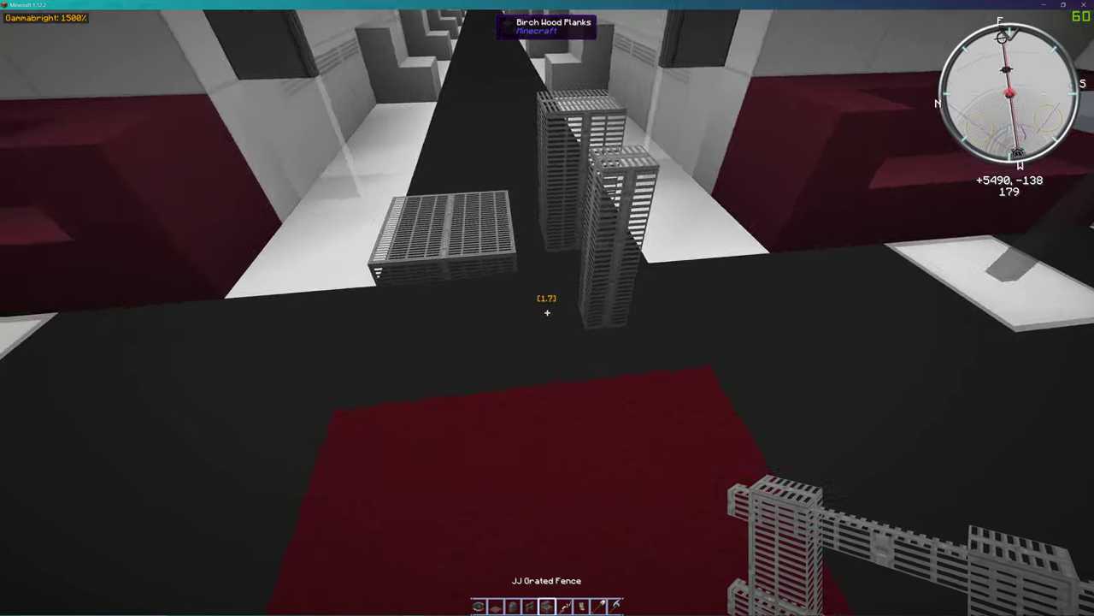
pyautogui.press('4')
pyautogui.rightClick(547, 312)
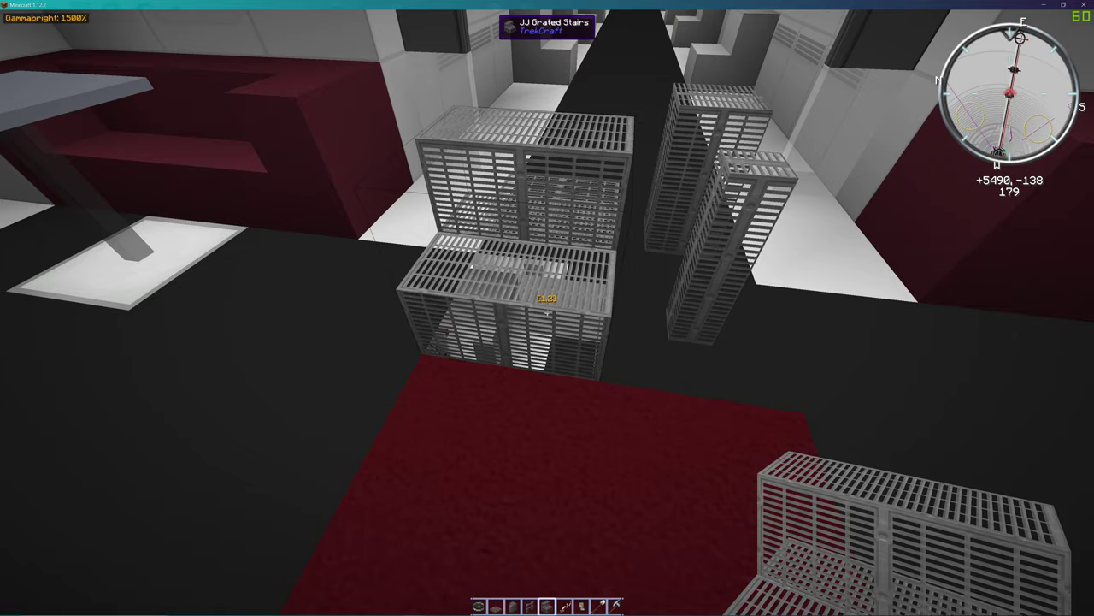
pyautogui.middleClick(547, 312)
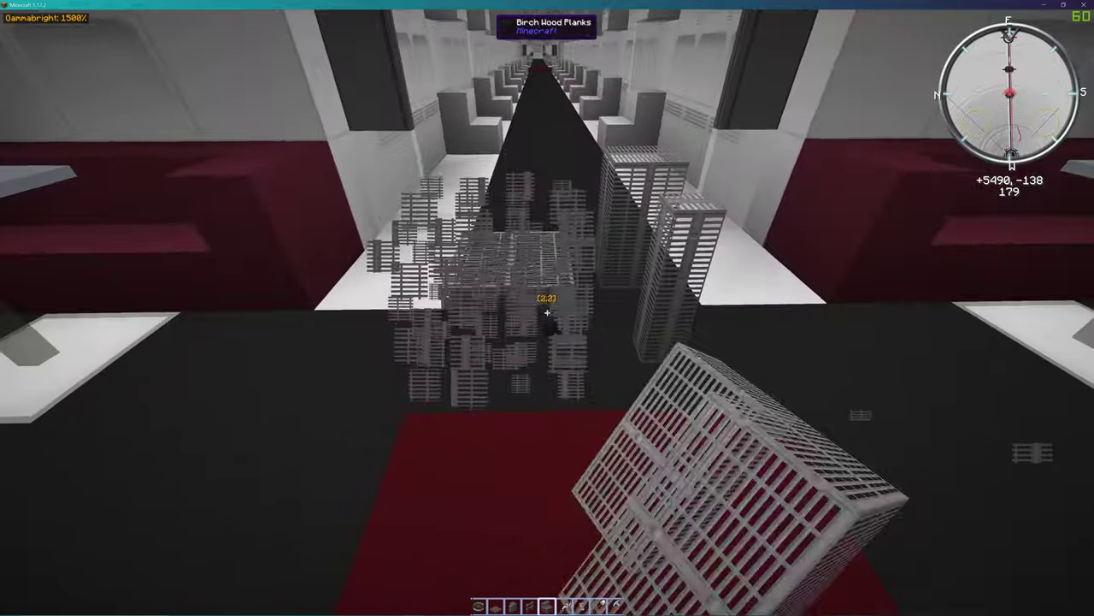
# Step: Break a placed grated block and walk through the corridors and red lounge
pyautogui.click(547, 312)
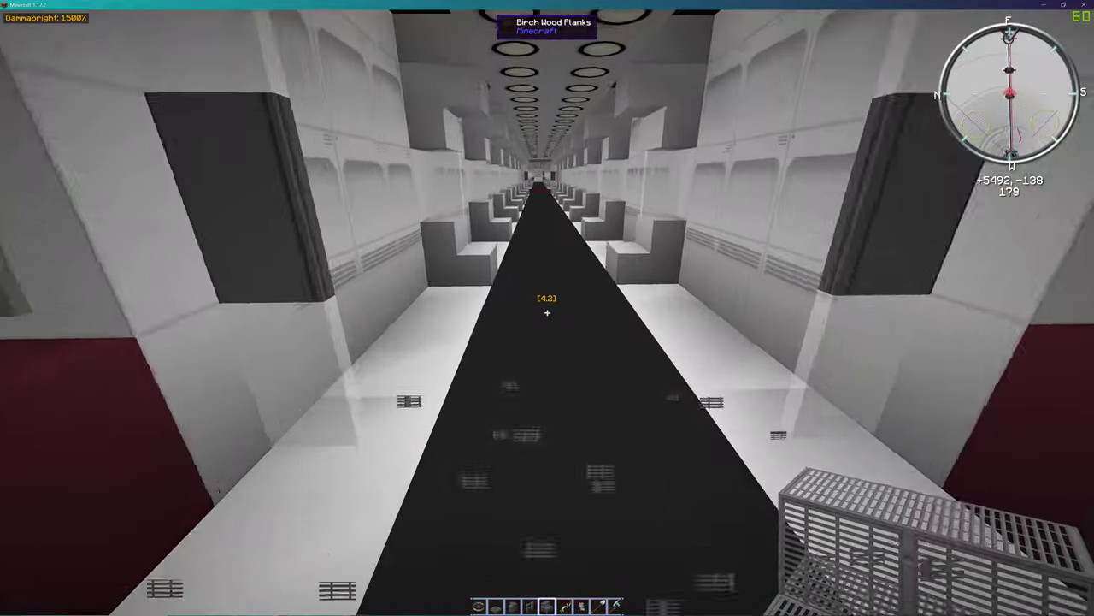
pyautogui.press('w')
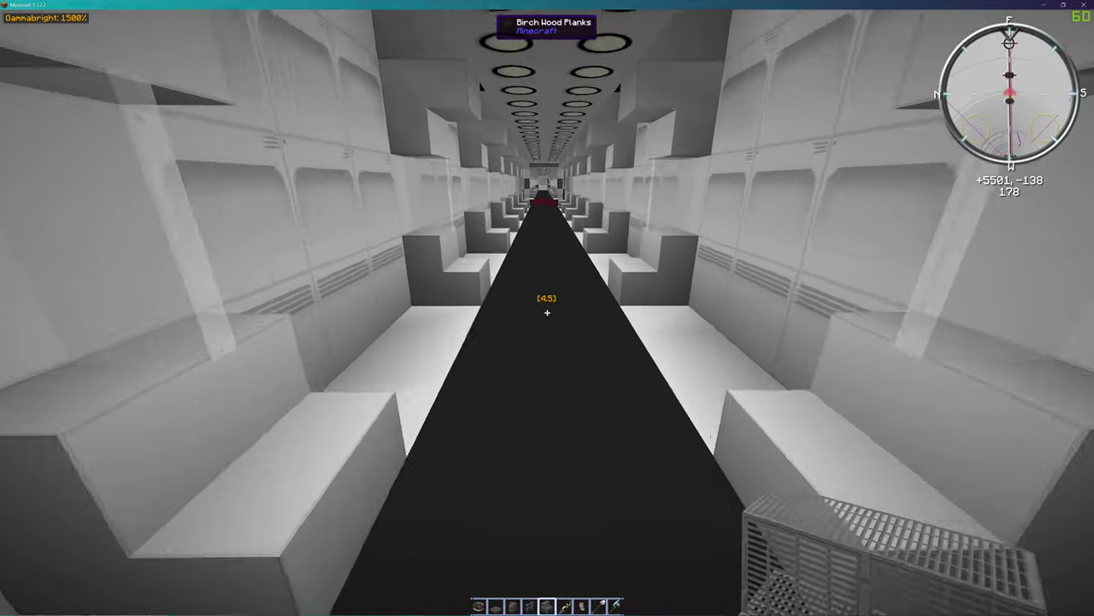
pyautogui.press('w')
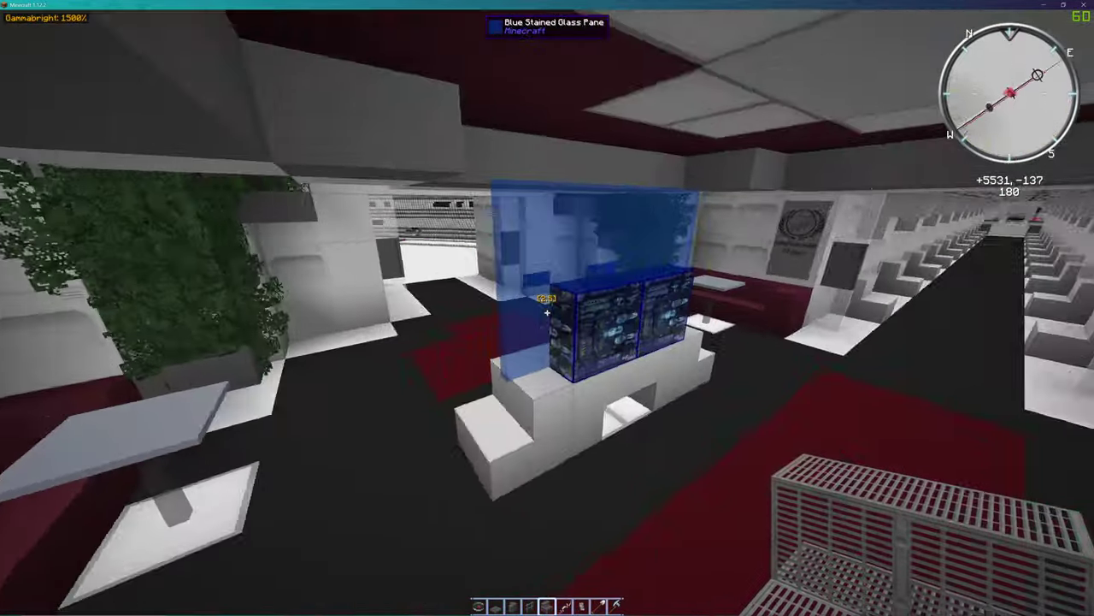
pyautogui.press('w')
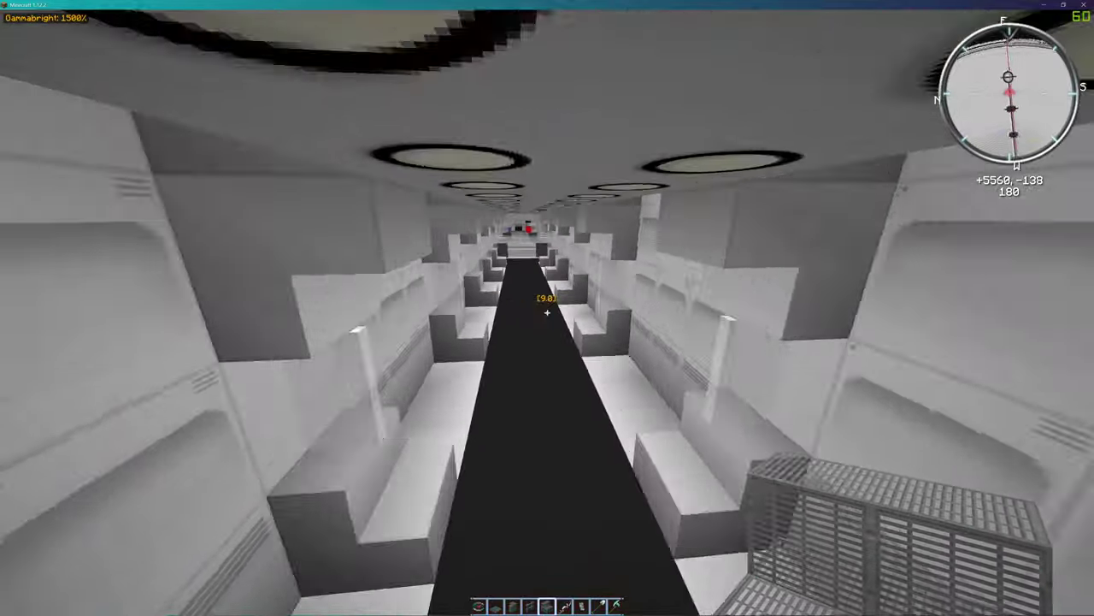
pyautogui.press('w')
pyautogui.scroll(-1, 547, 312)
pyautogui.scroll(1, 548, 312)
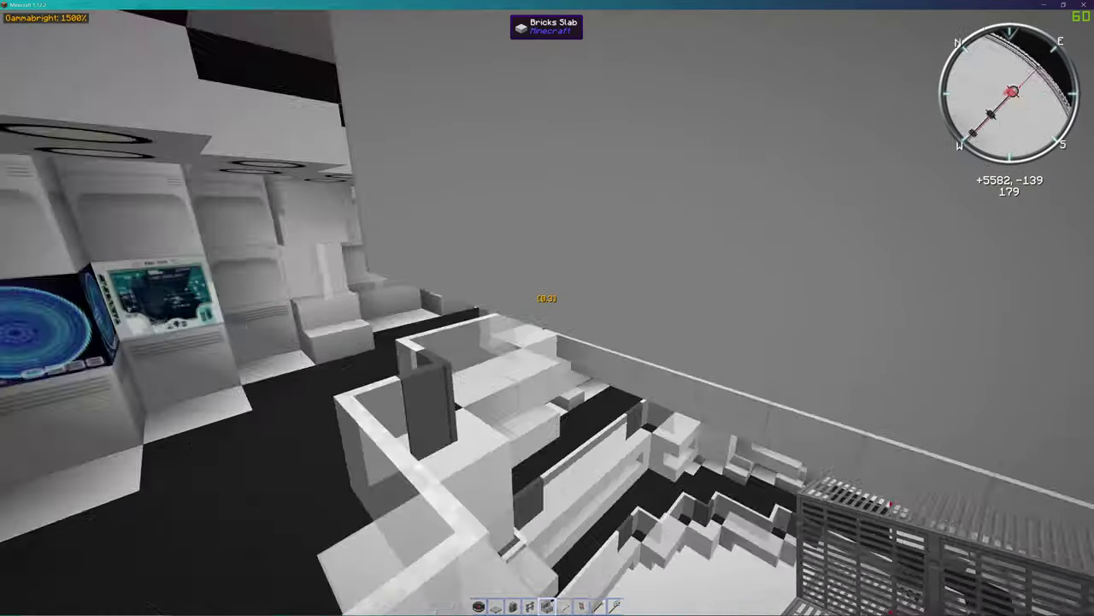
# Step: Teleport with the compass to a distant spot inside the hull
pyautogui.press('w')
pyautogui.press('1')
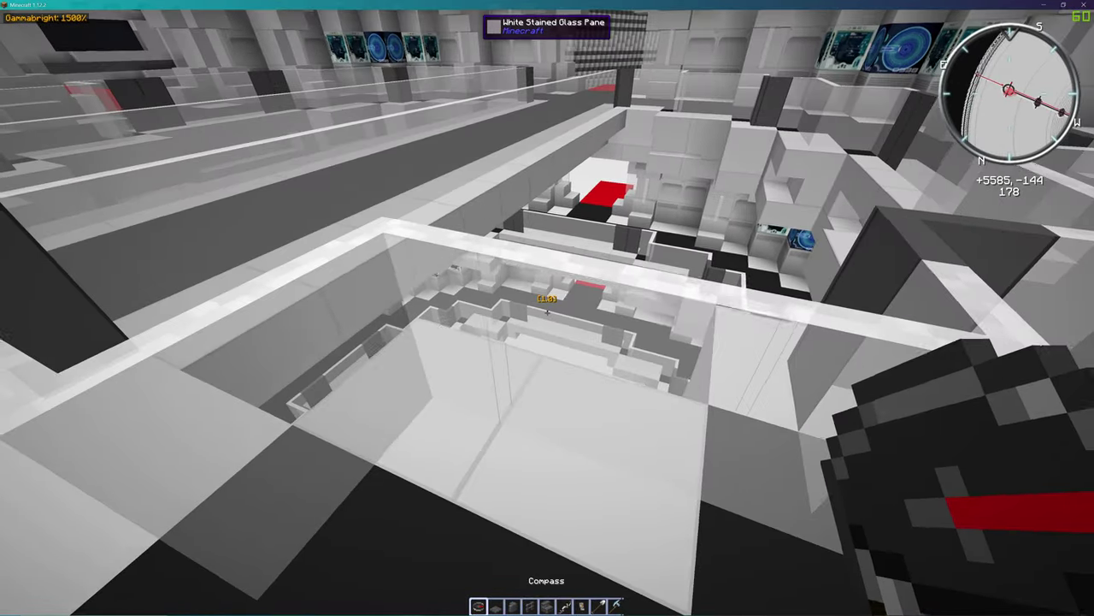
pyautogui.click(547, 312)
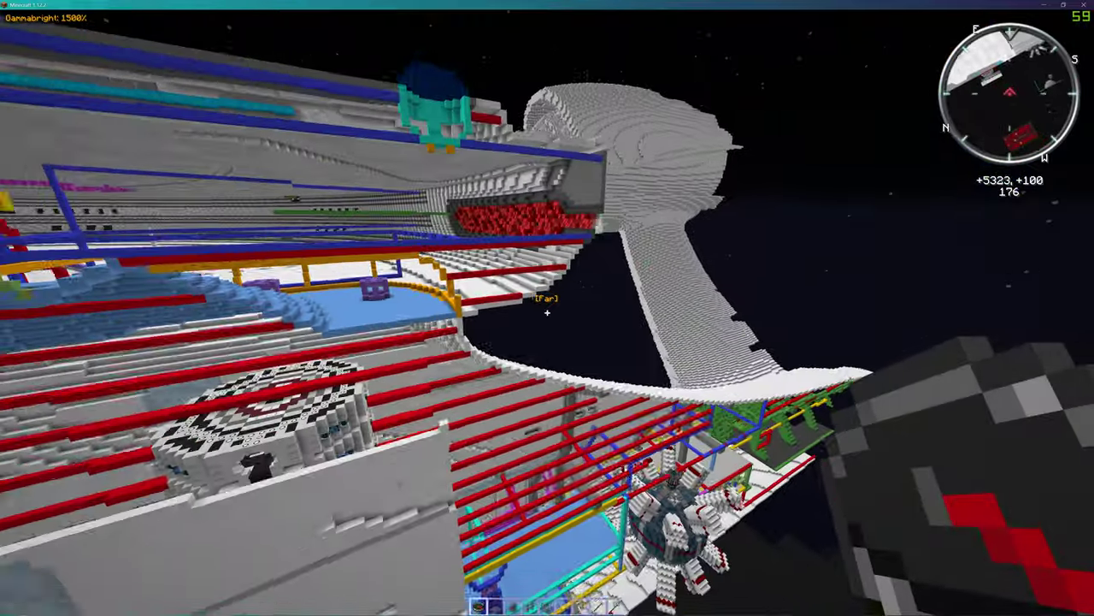
# Step: Fly around the white saucer tower and the red-striped hull
pyautogui.press('s')
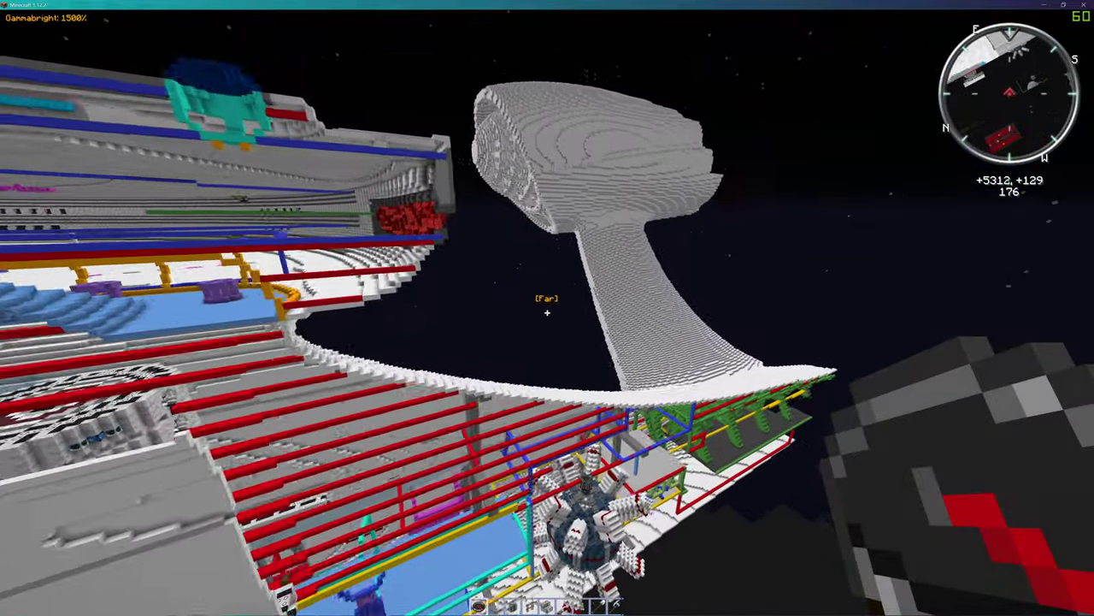
pyautogui.press('w')
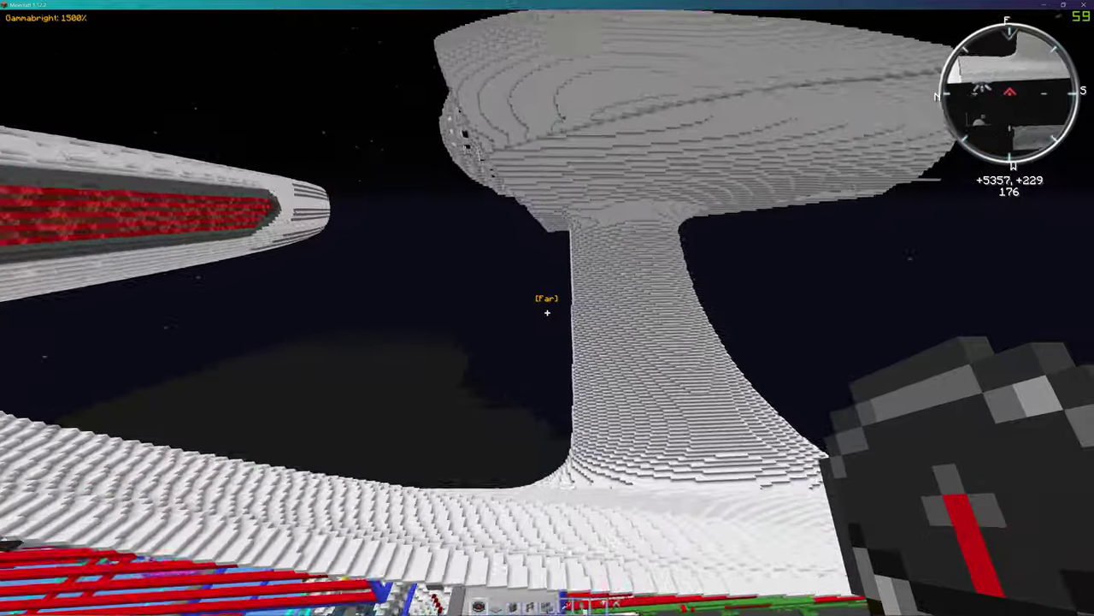
pyautogui.press('w')
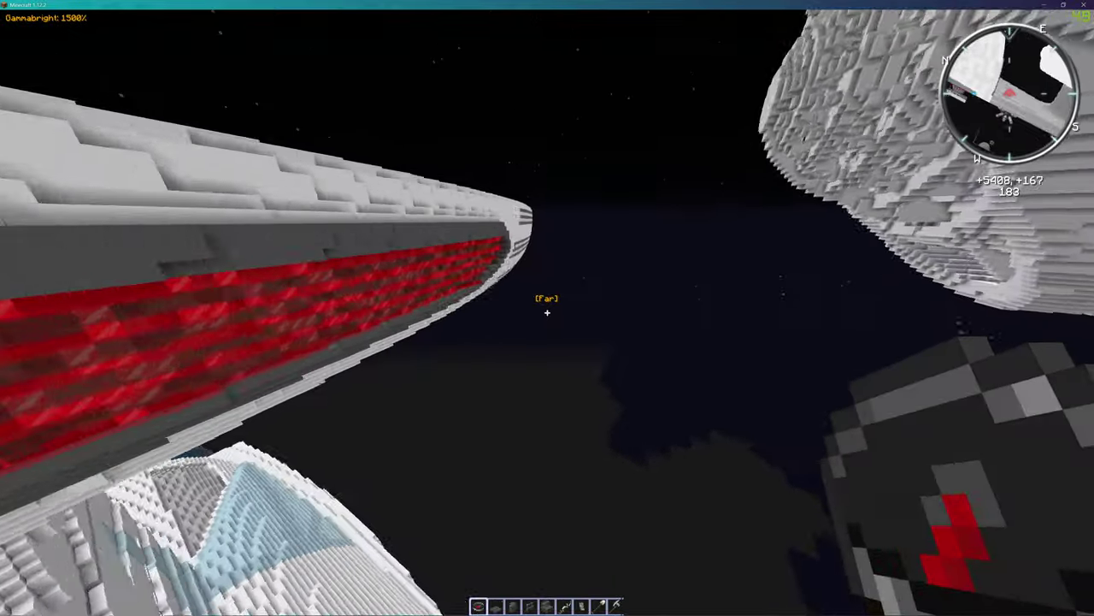
pyautogui.press('w')
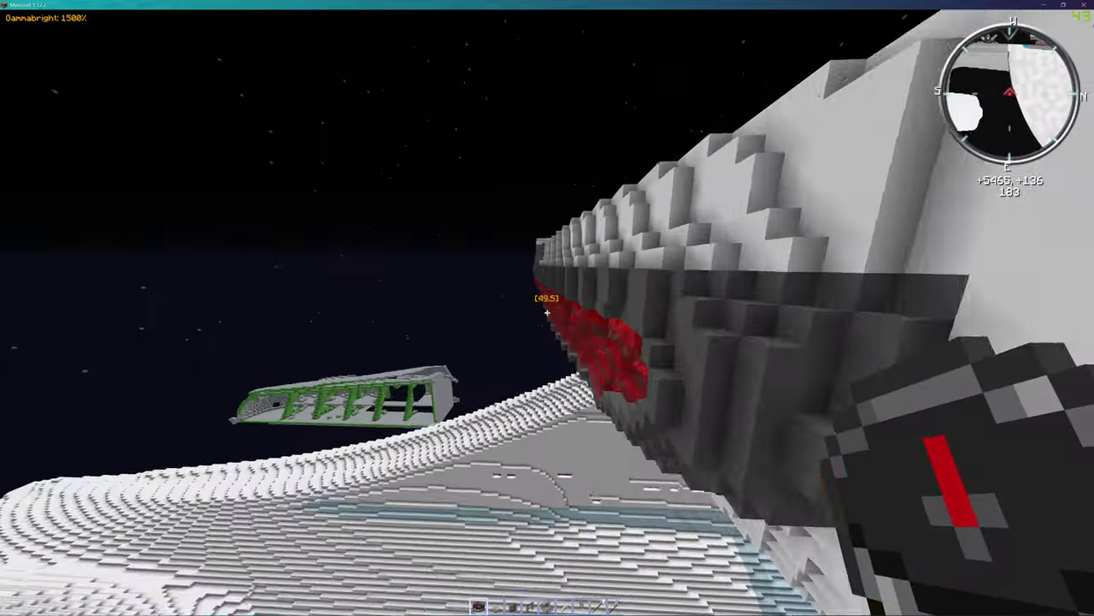
pyautogui.press('w')
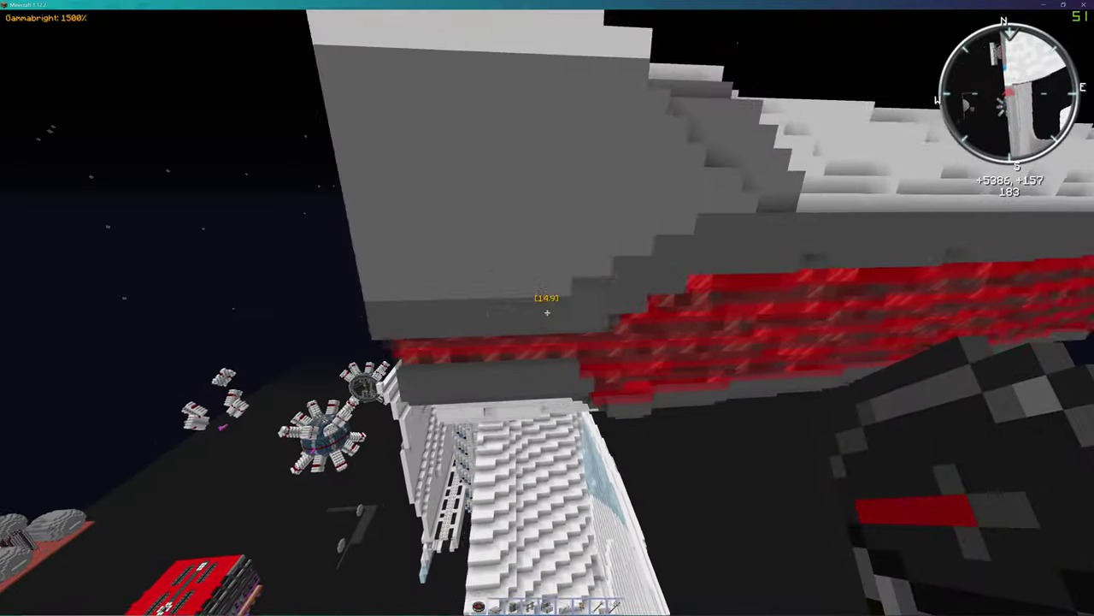
pyautogui.press('w')
pyautogui.press('w')
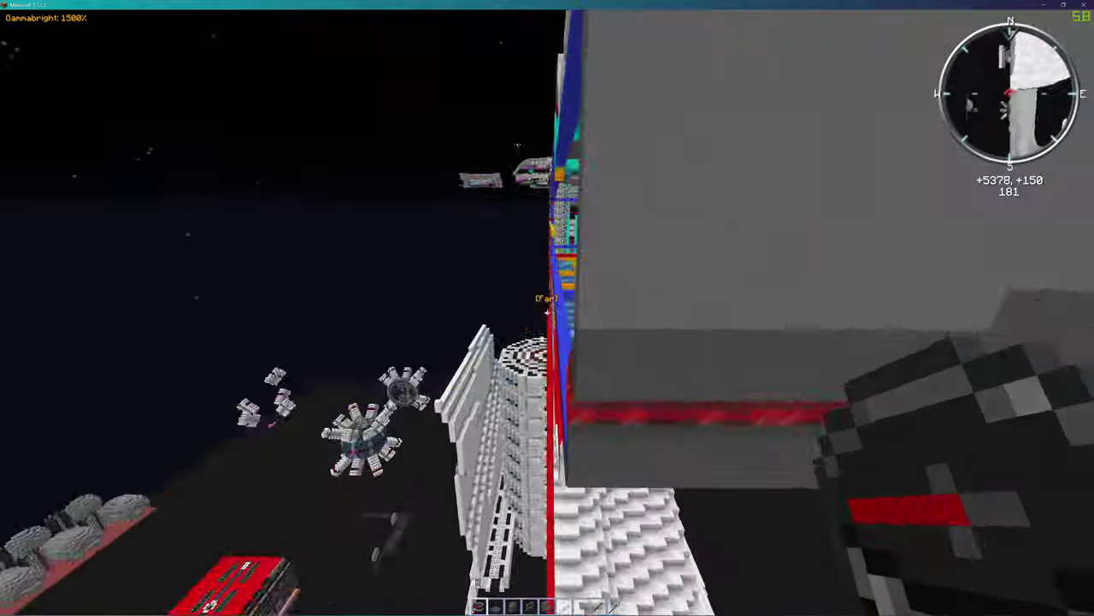
pyautogui.press('w')
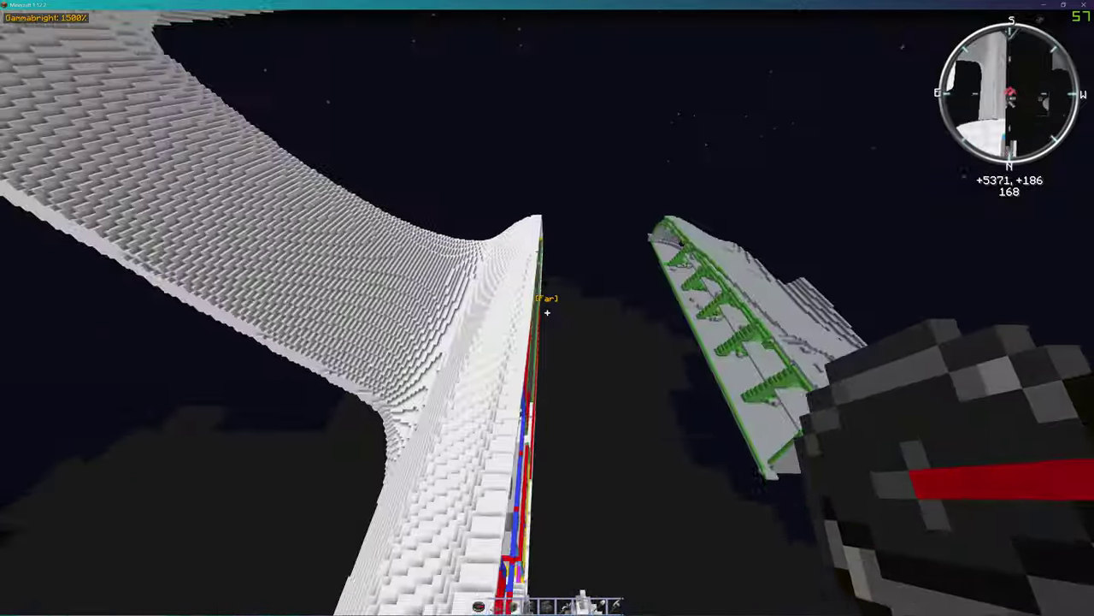
# Step: Descend through the blue-framed deck into the reactor and rise inside it
pyautogui.press('w')
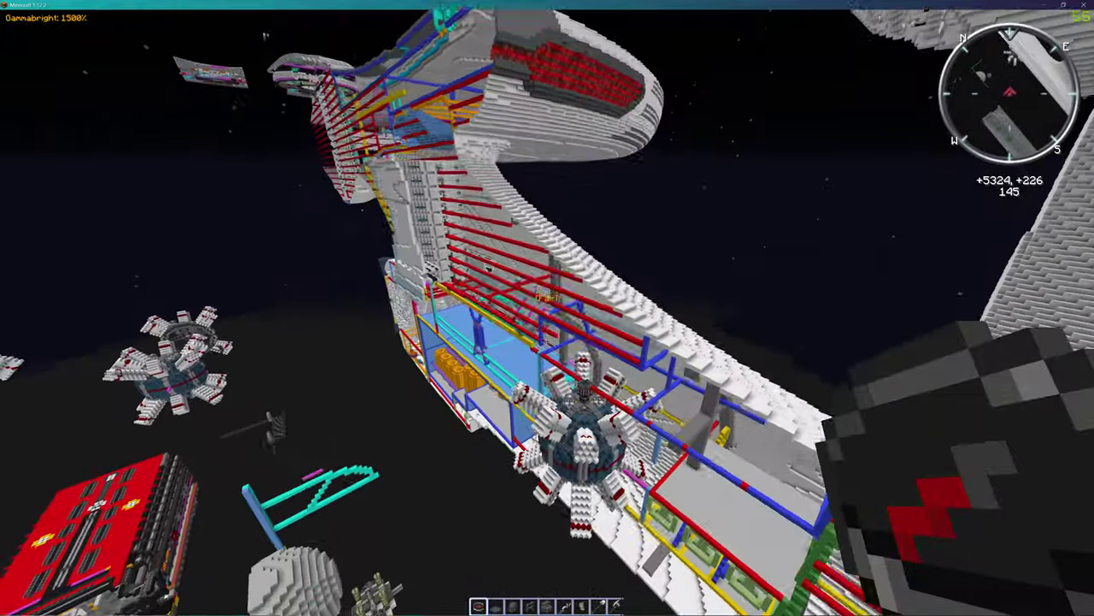
pyautogui.press('w')
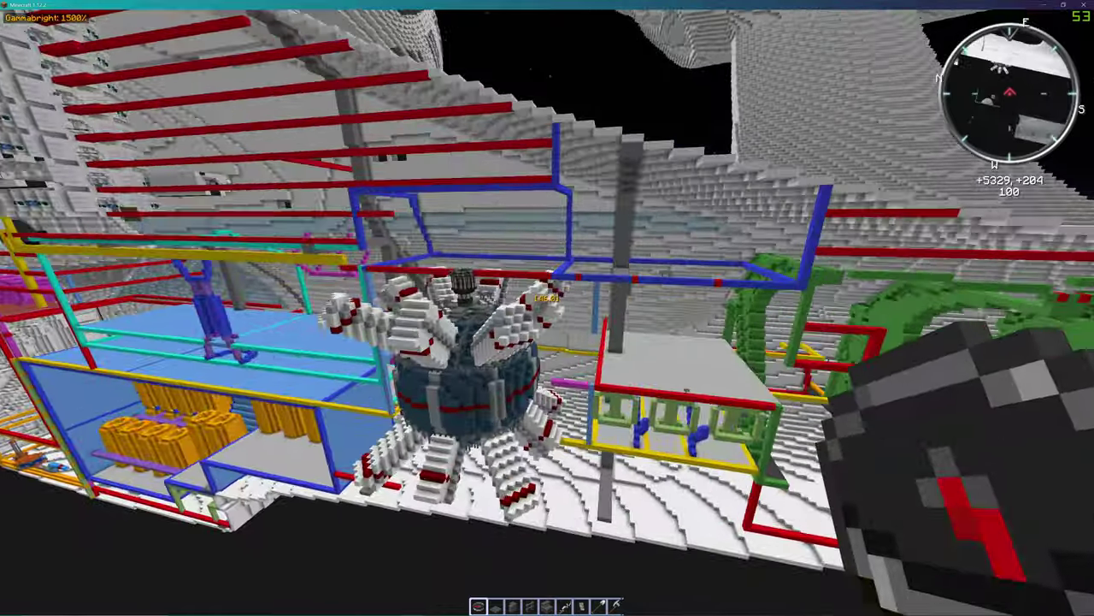
pyautogui.press('w')
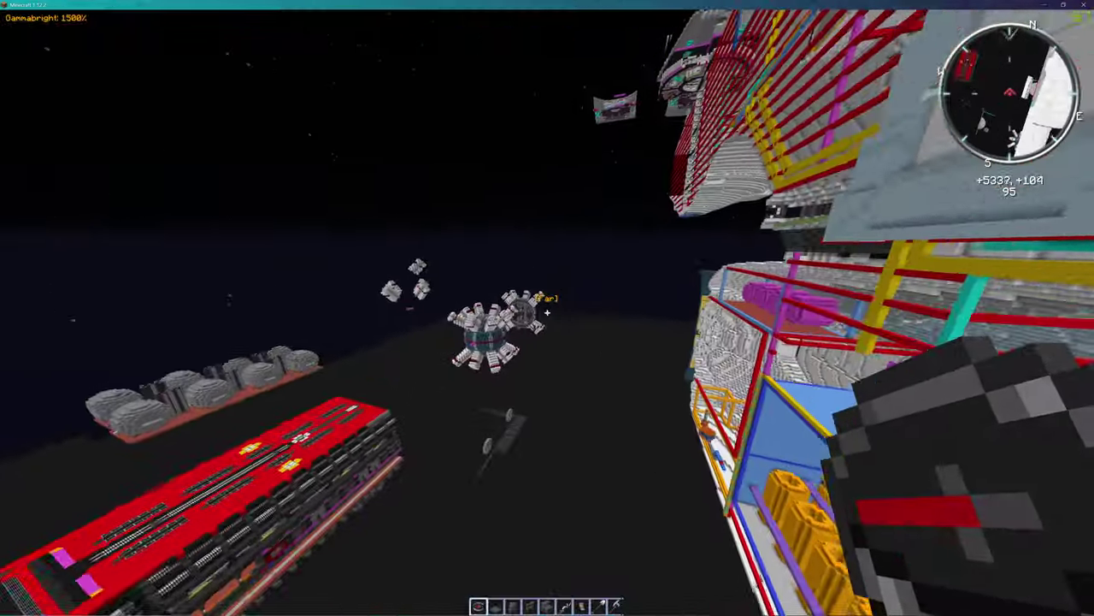
pyautogui.press('w')
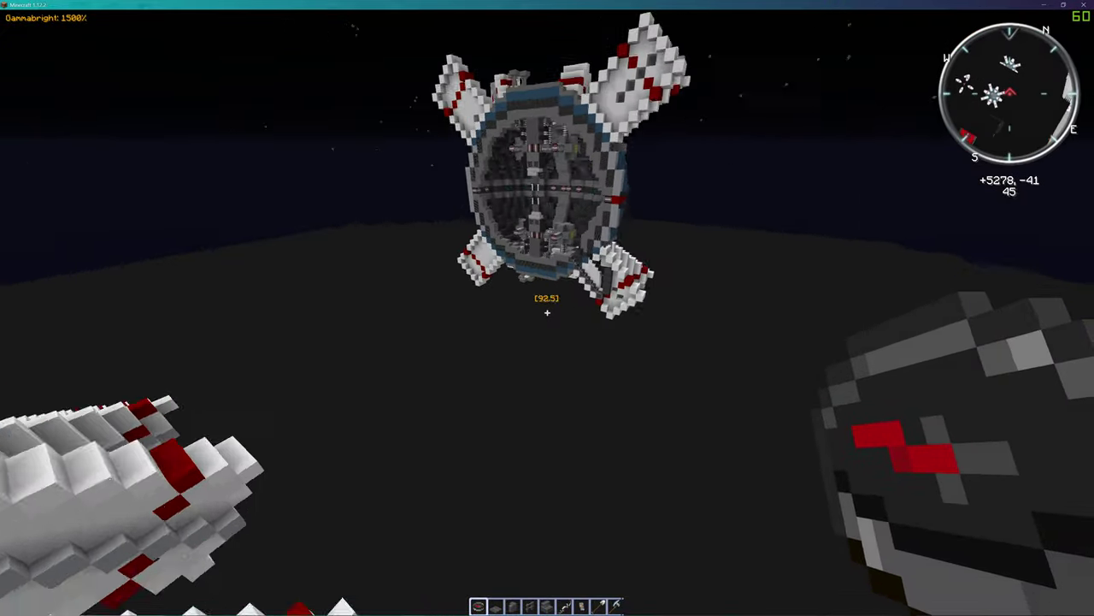
pyautogui.press('w')
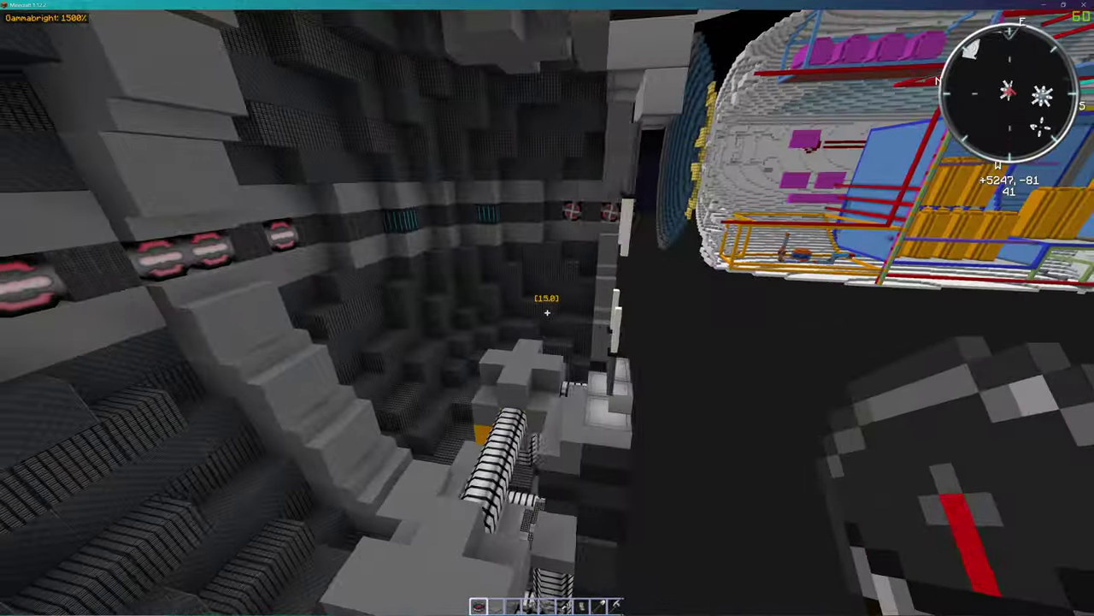
pyautogui.press('w')
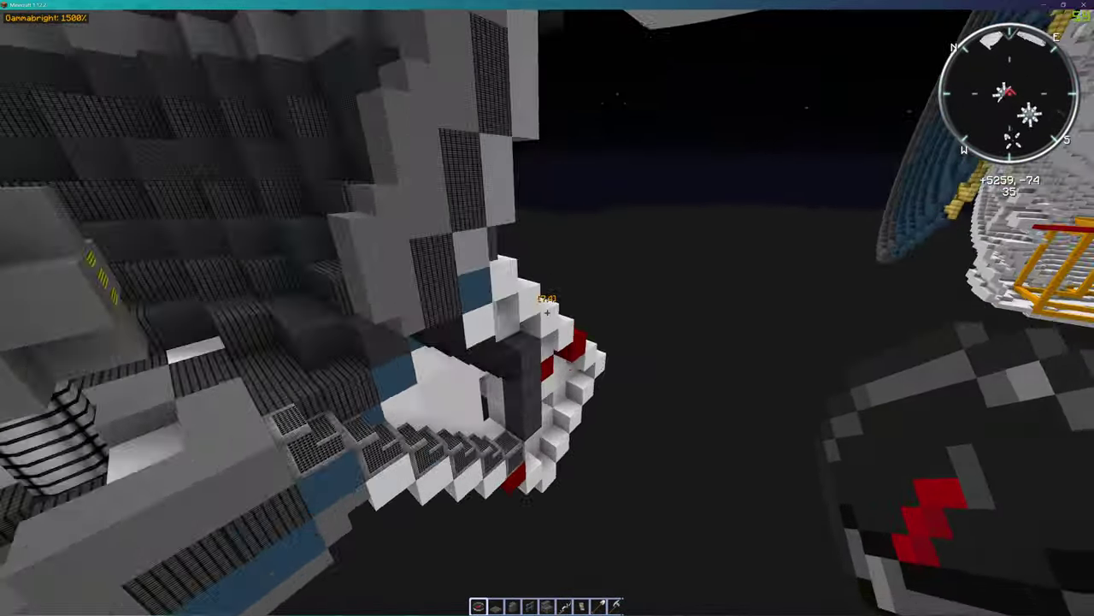
pyautogui.press('w')
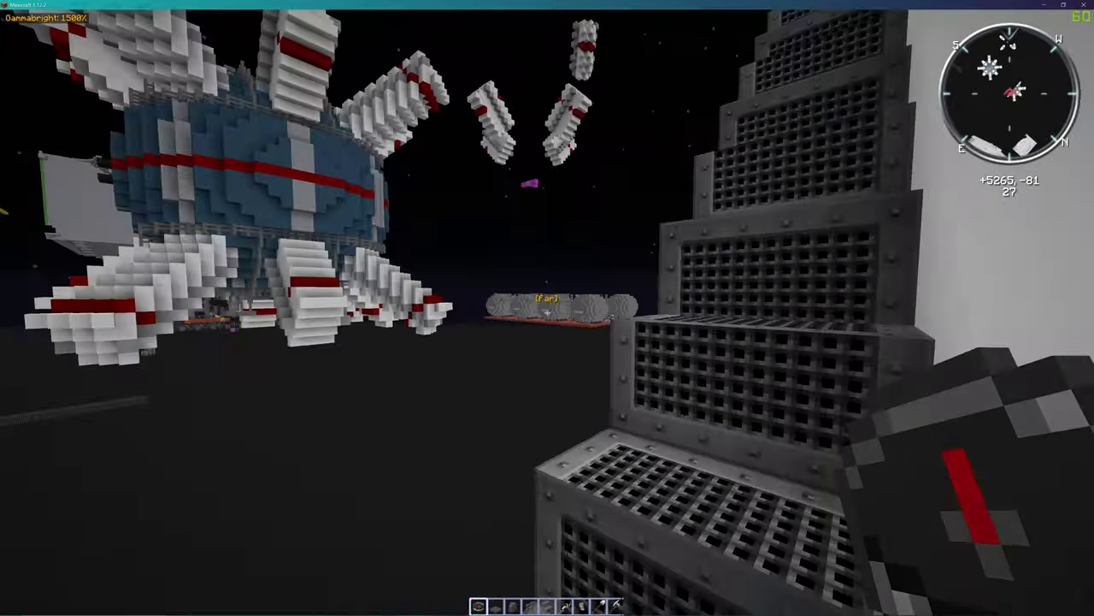
pyautogui.press('space')
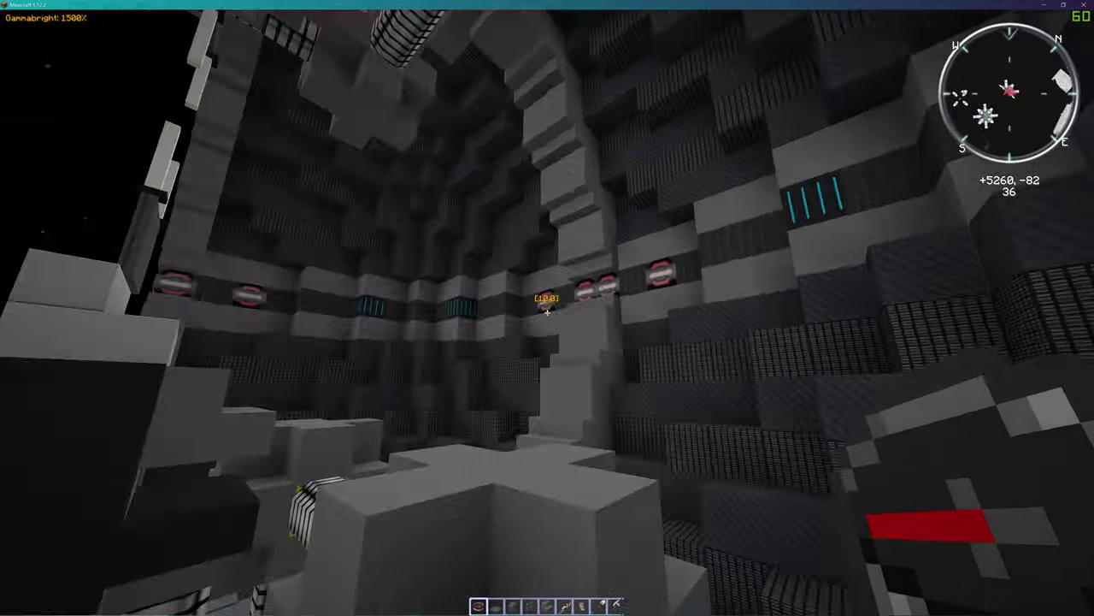
pyautogui.press('w')
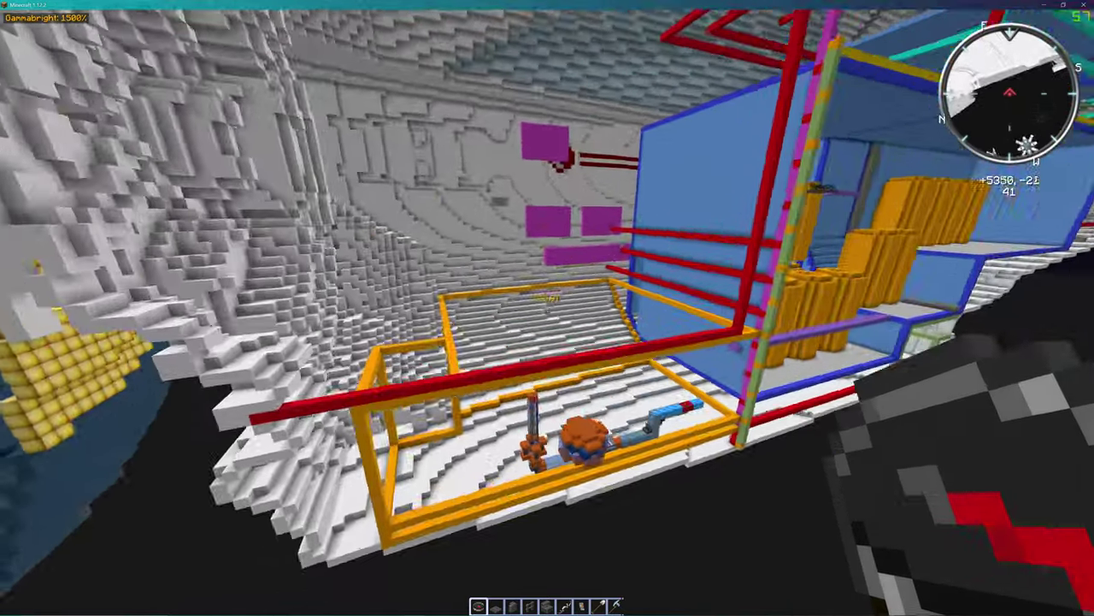
# Step: Fly down to the glass walkway and break its dark grated blocks
pyautogui.press('w')
pyautogui.press('shift')
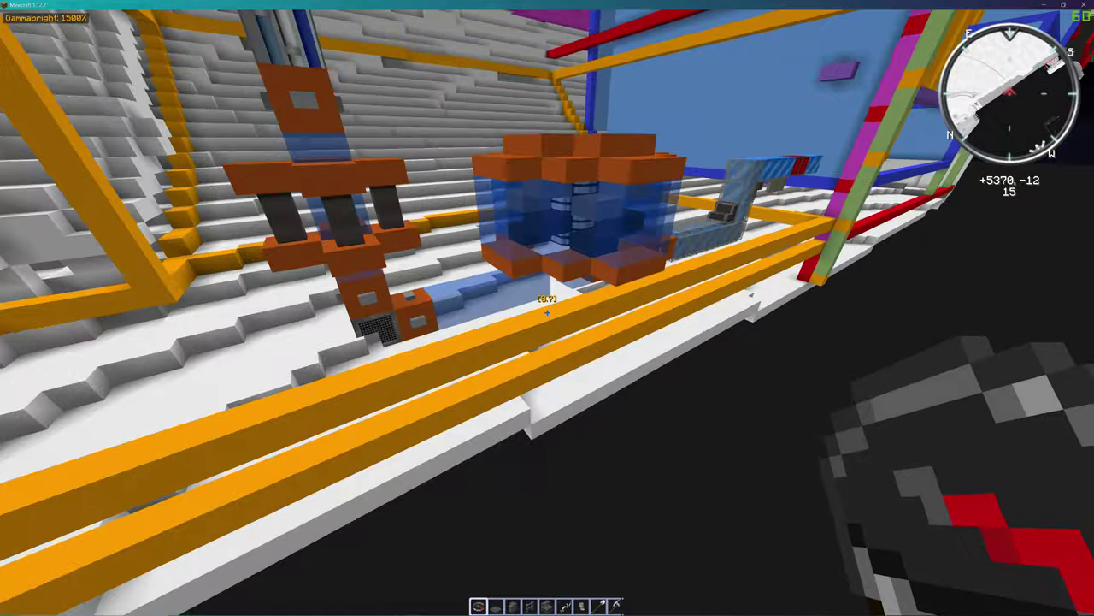
pyautogui.scroll(-1, 547, 312)
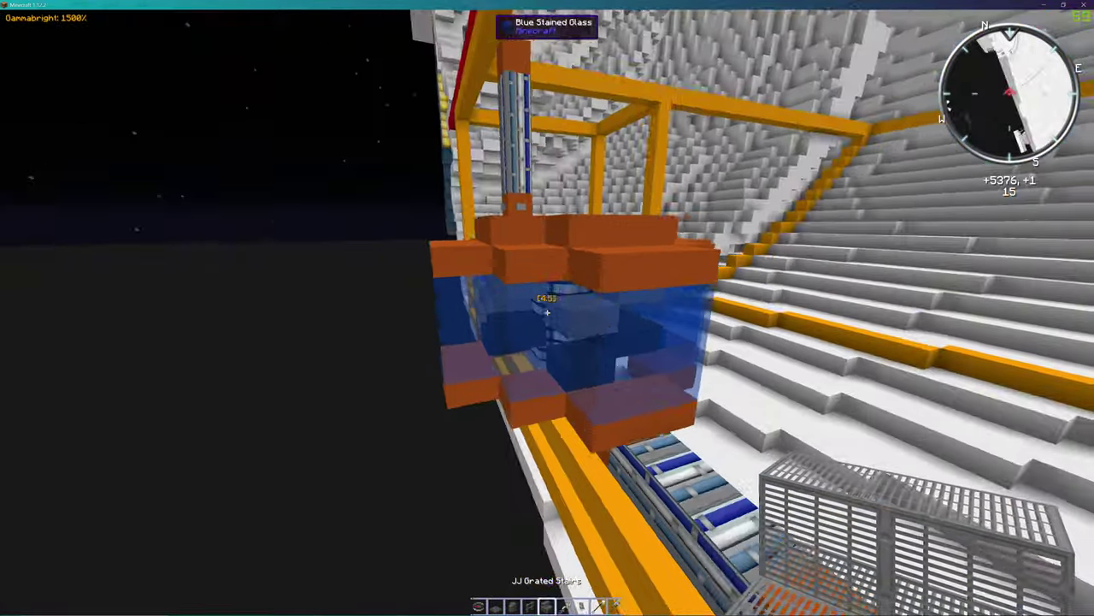
pyautogui.press('w')
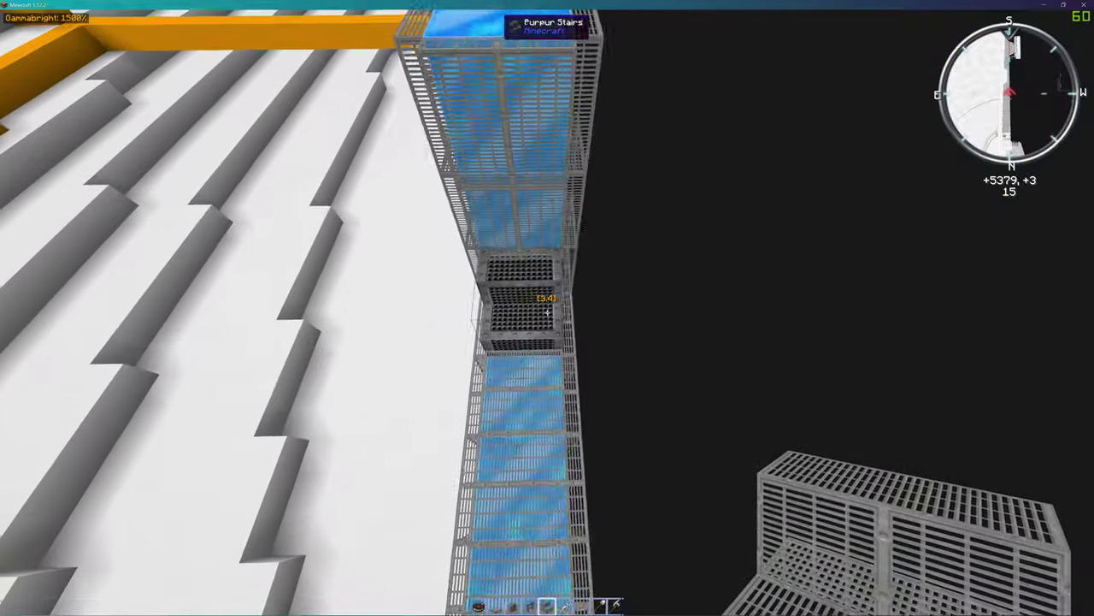
pyautogui.click(547, 312)
pyautogui.scroll(-1, 547, 312)
# Step: Try JJ Grated Stairs in the gap, remove them, and browse the creative inventory
pyautogui.rightClick(547, 312)
pyautogui.press('w')
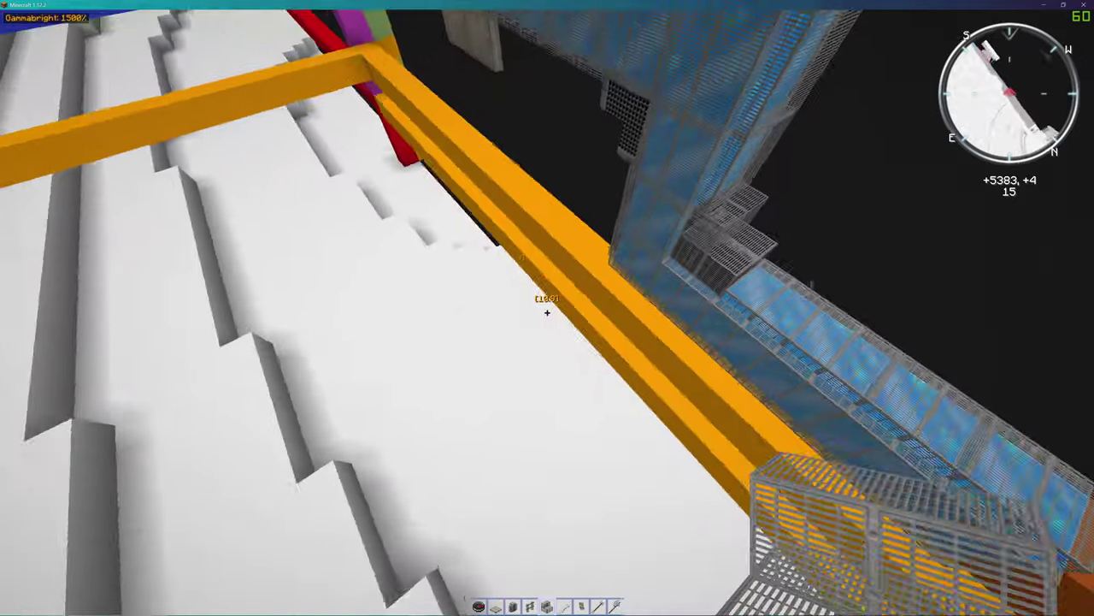
pyautogui.scroll(-1, 547, 312)
pyautogui.scroll(1, 548, 312)
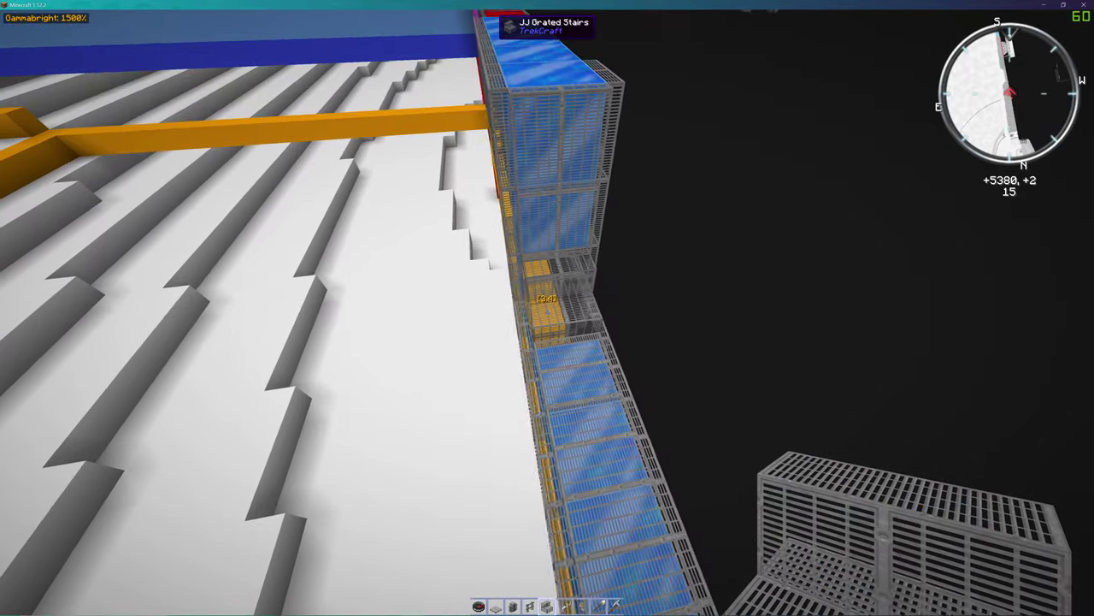
pyautogui.click(548, 308)
pyautogui.press('e')
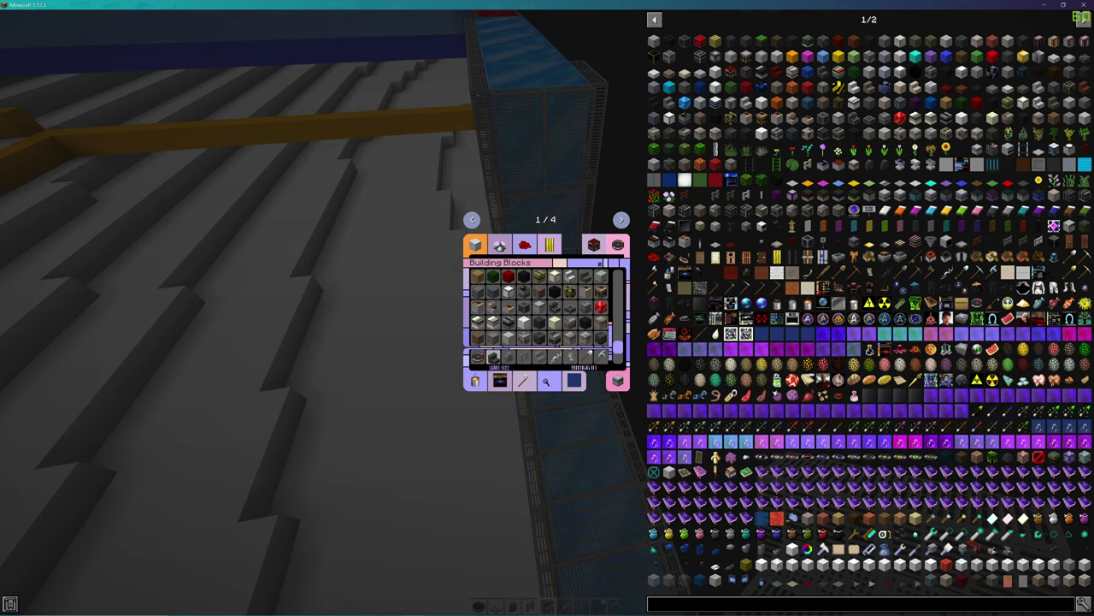
pyautogui.press('Escape')
pyautogui.scroll(-1, 547, 312)
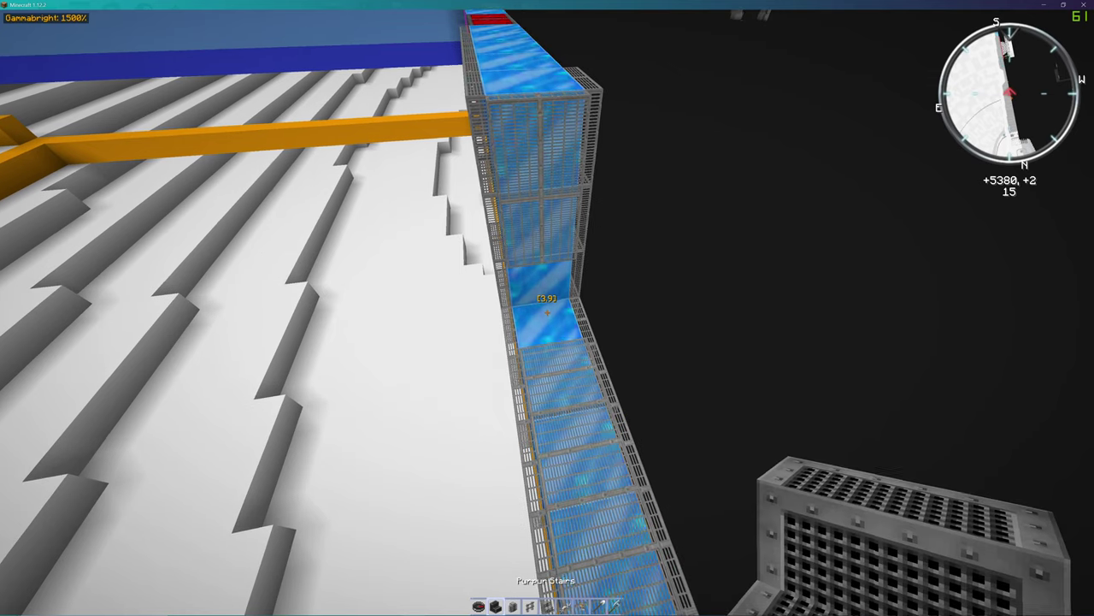
# Step: Fly through the green-arched hull tunnel and over to the red-floored dome build
pyautogui.press('w')
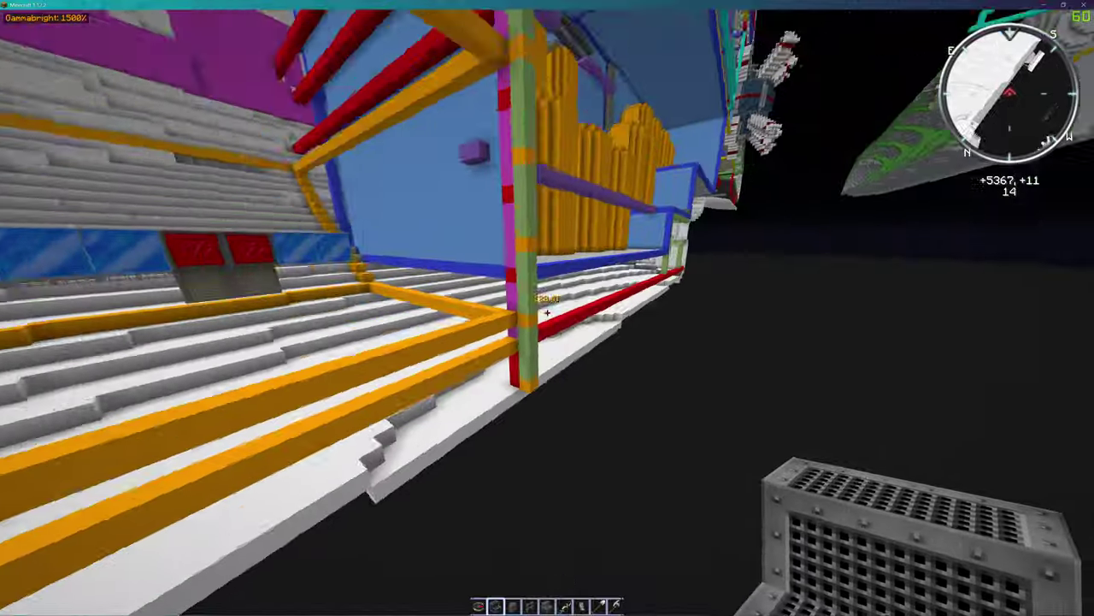
pyautogui.press('w')
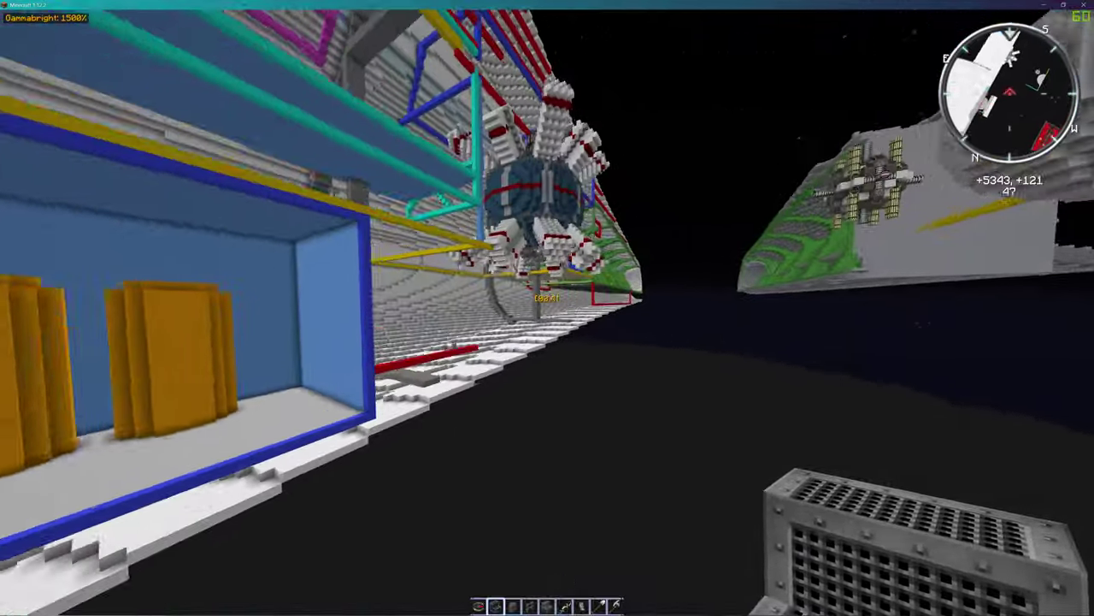
pyautogui.press('w')
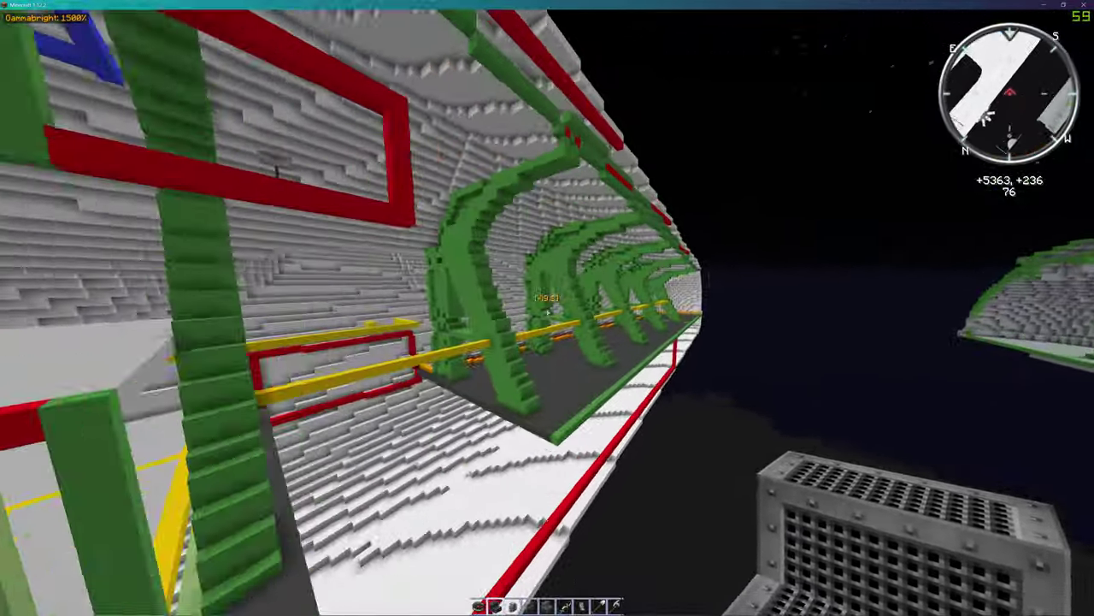
pyautogui.press('w')
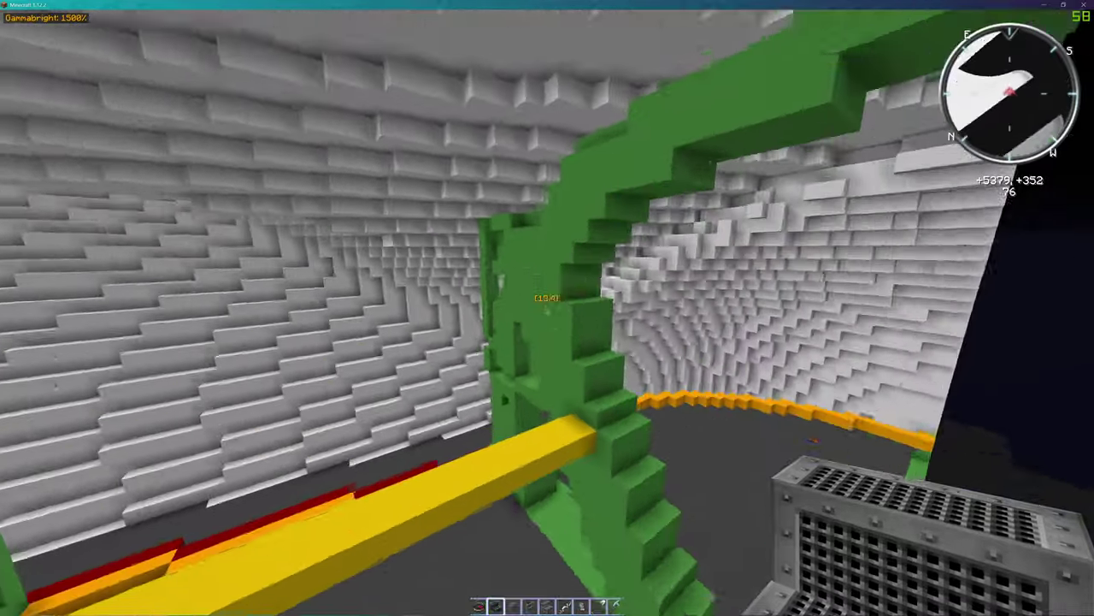
pyautogui.press('w')
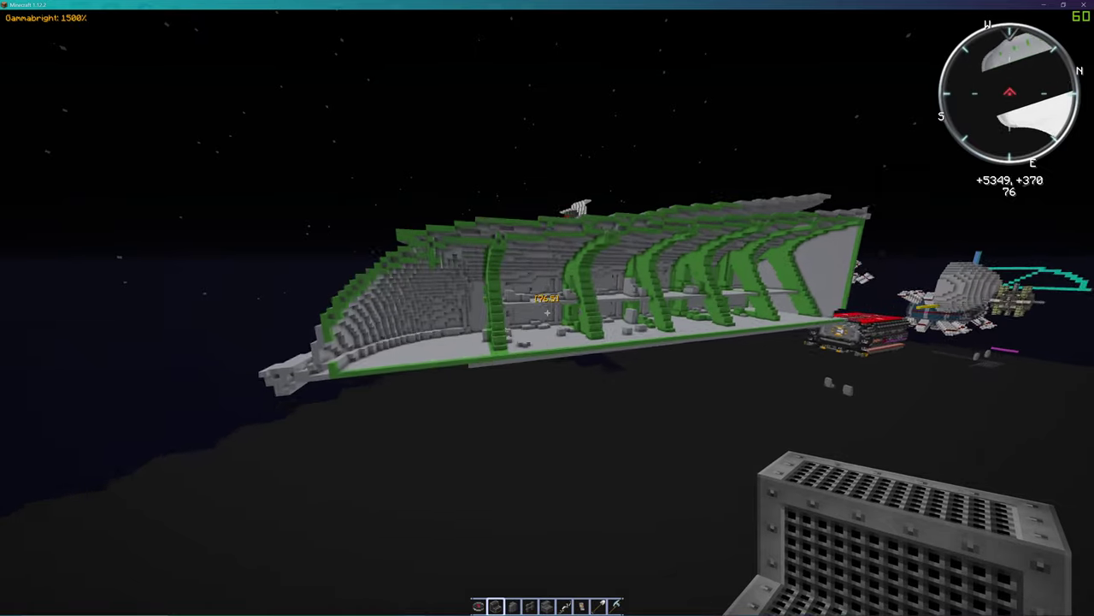
pyautogui.press('w')
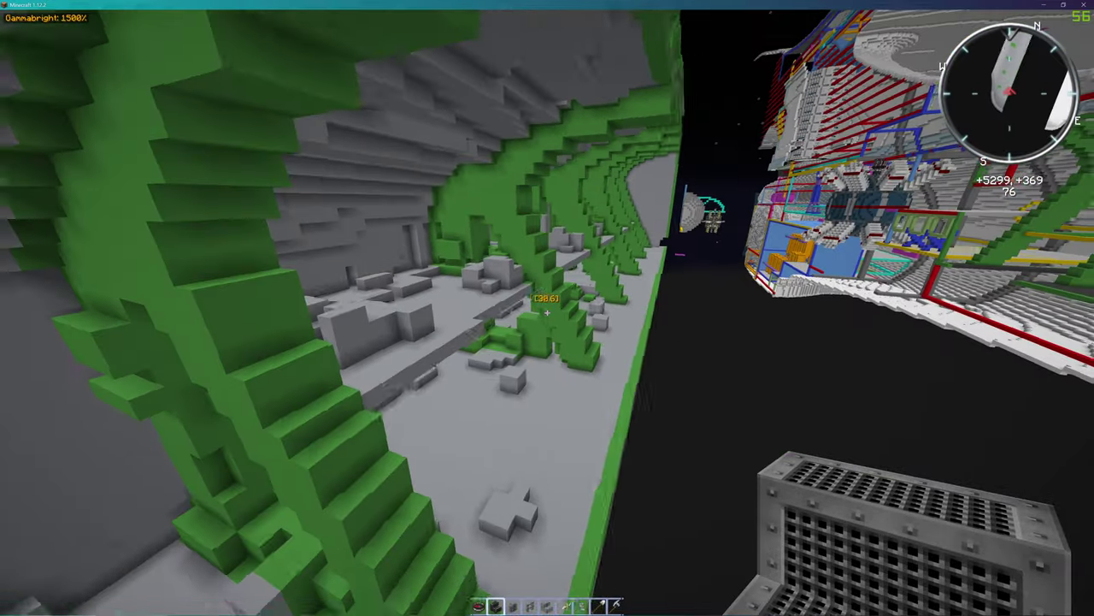
pyautogui.press('w')
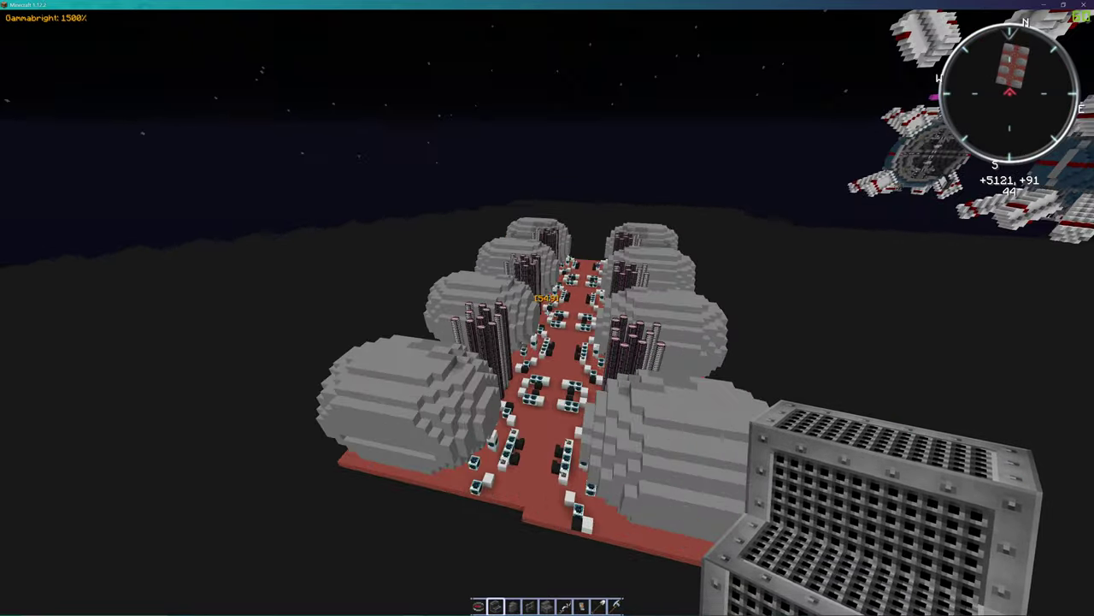
# Step: Fly down the console aisle between the grey domes and back out toward the starship
pyautogui.press('w')
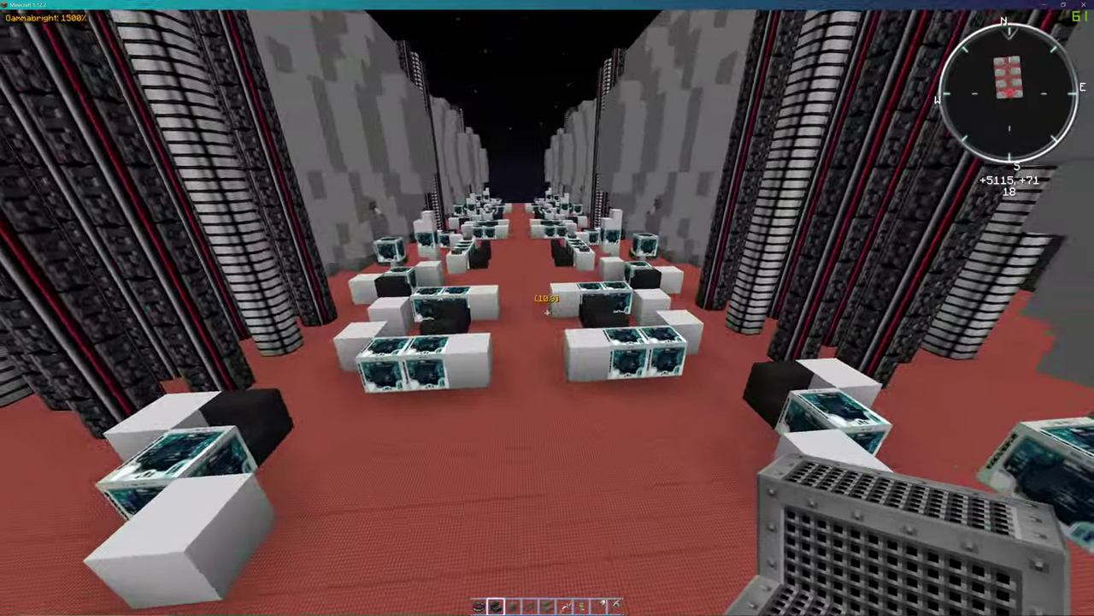
pyautogui.press('w')
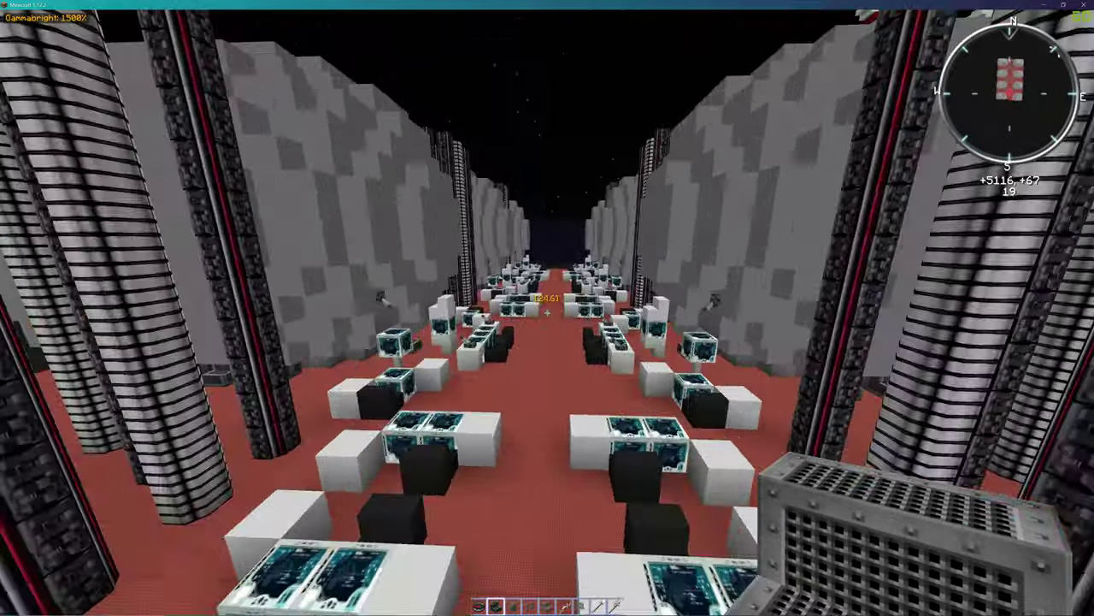
pyautogui.press('w')
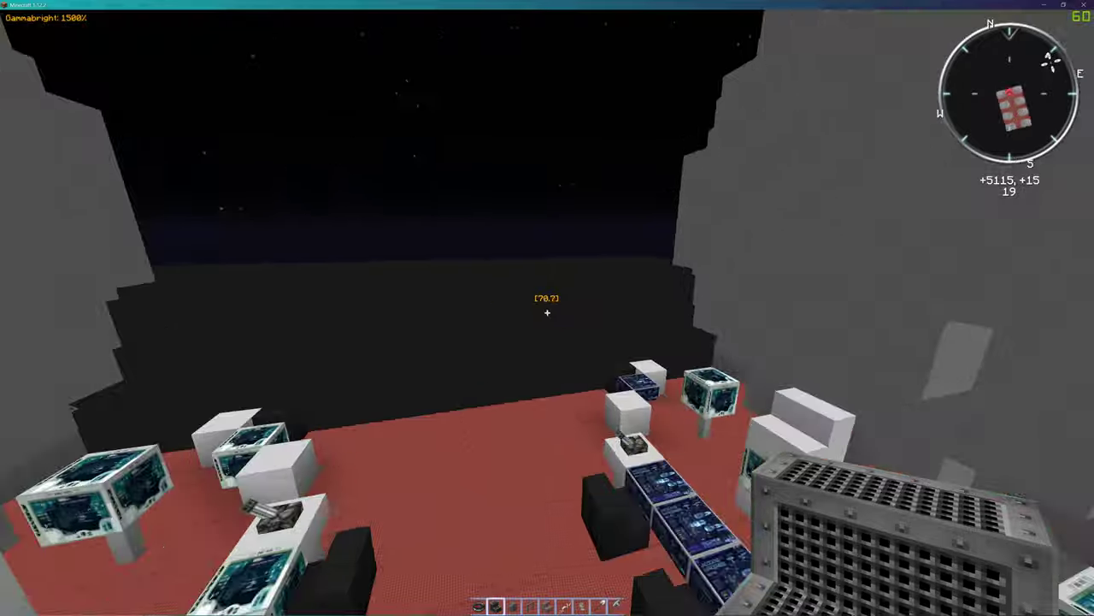
pyautogui.press('w')
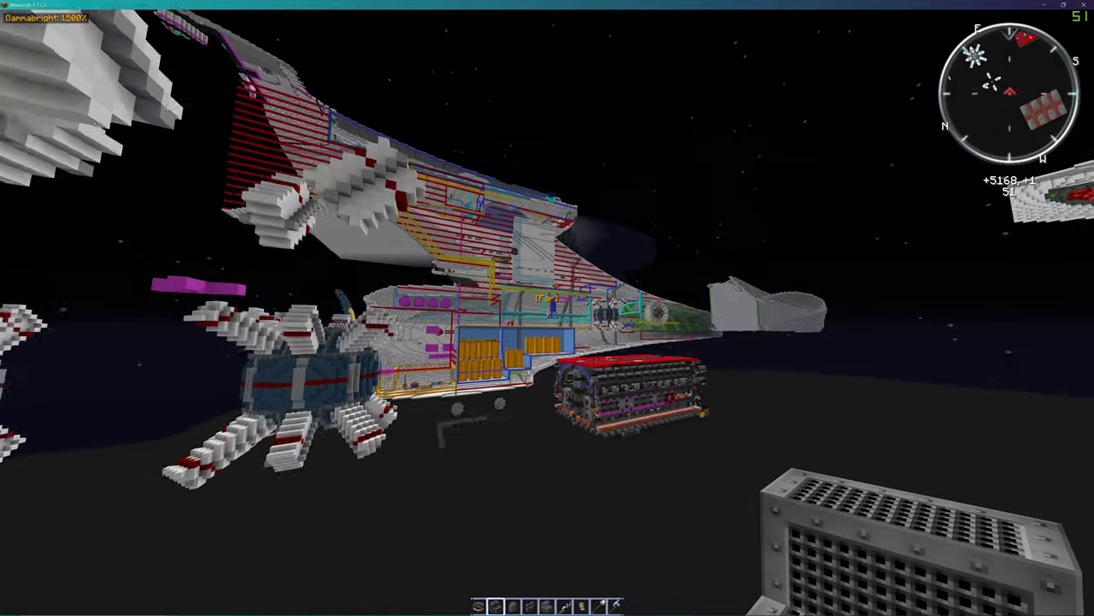
# Step: Circle along the starship's outer white hull
pyautogui.press('w')
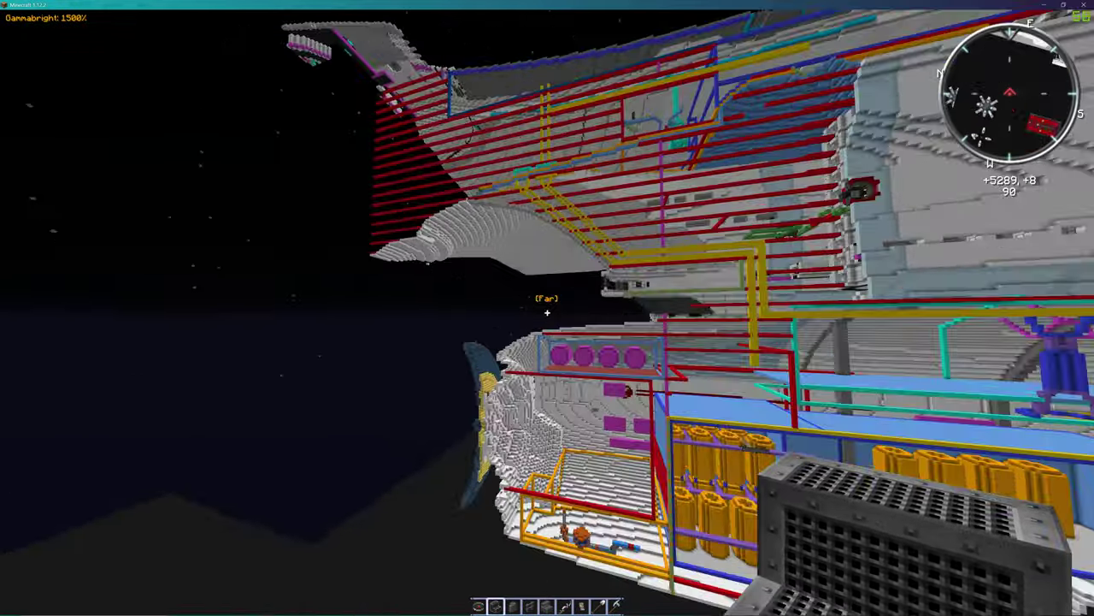
pyautogui.press('w')
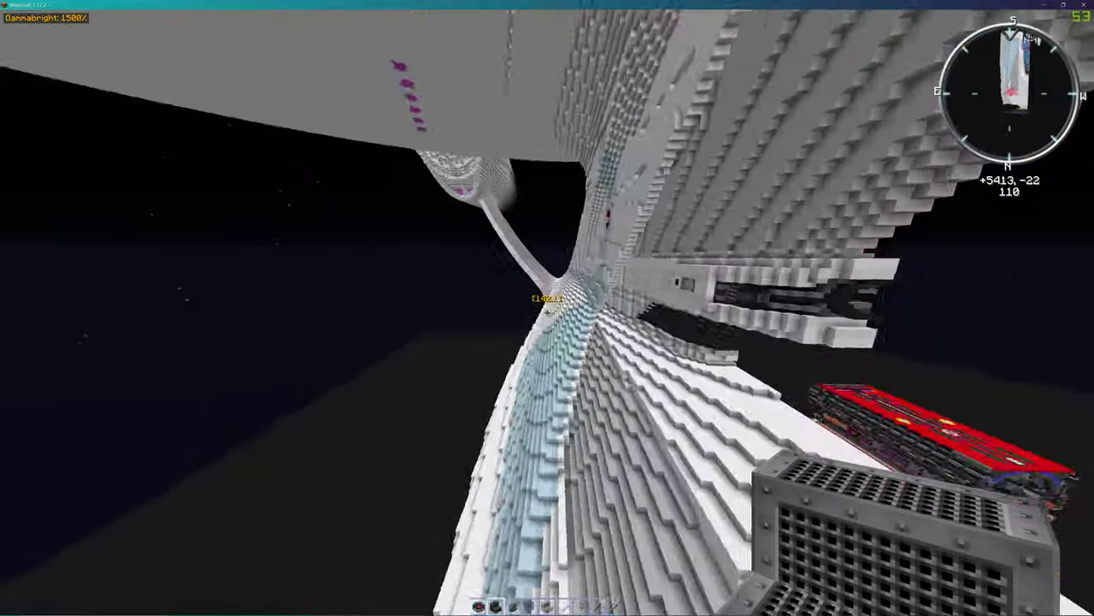
pyautogui.press('w')
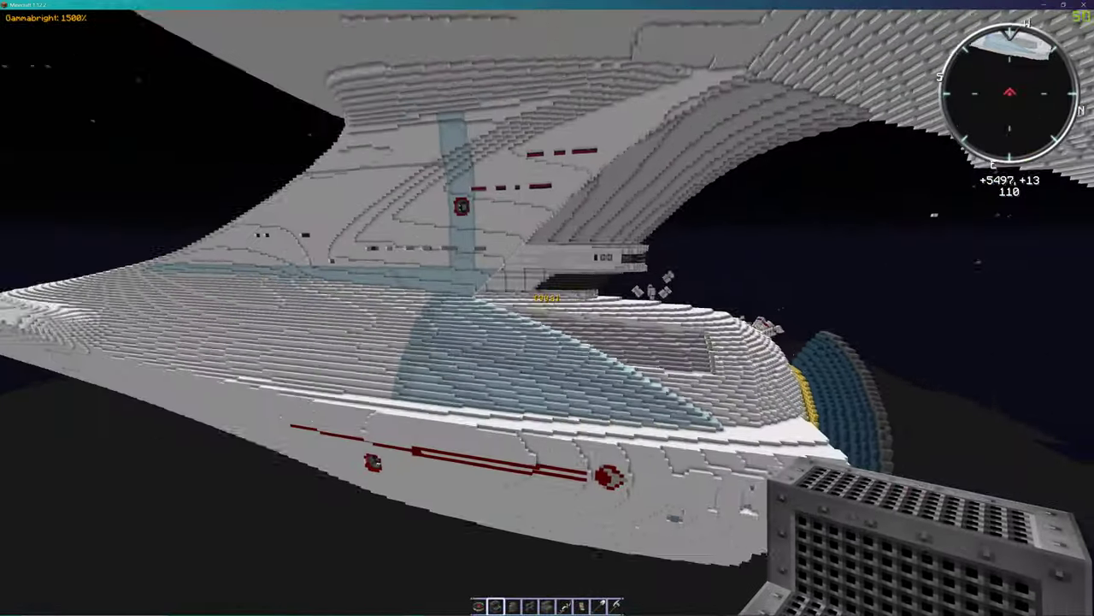
pyautogui.press('w')
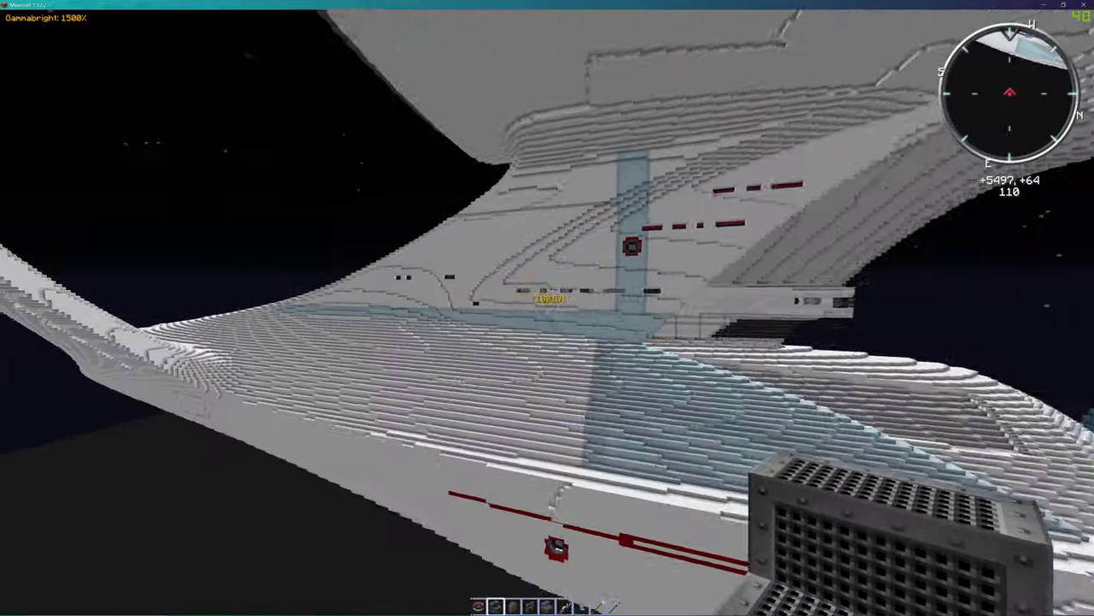
pyautogui.press('w')
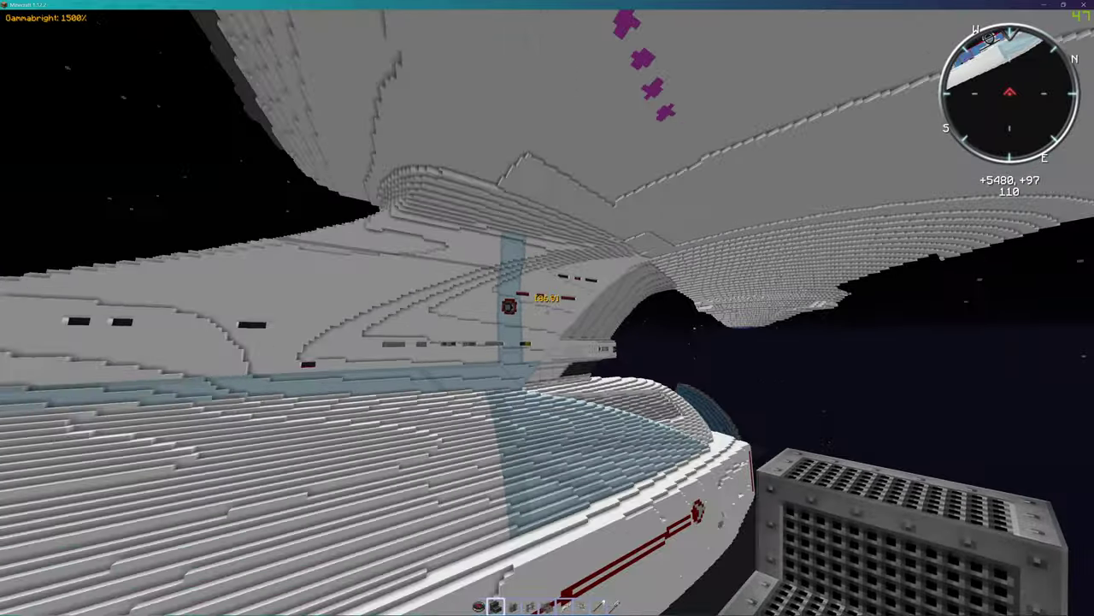
pyautogui.press('w')
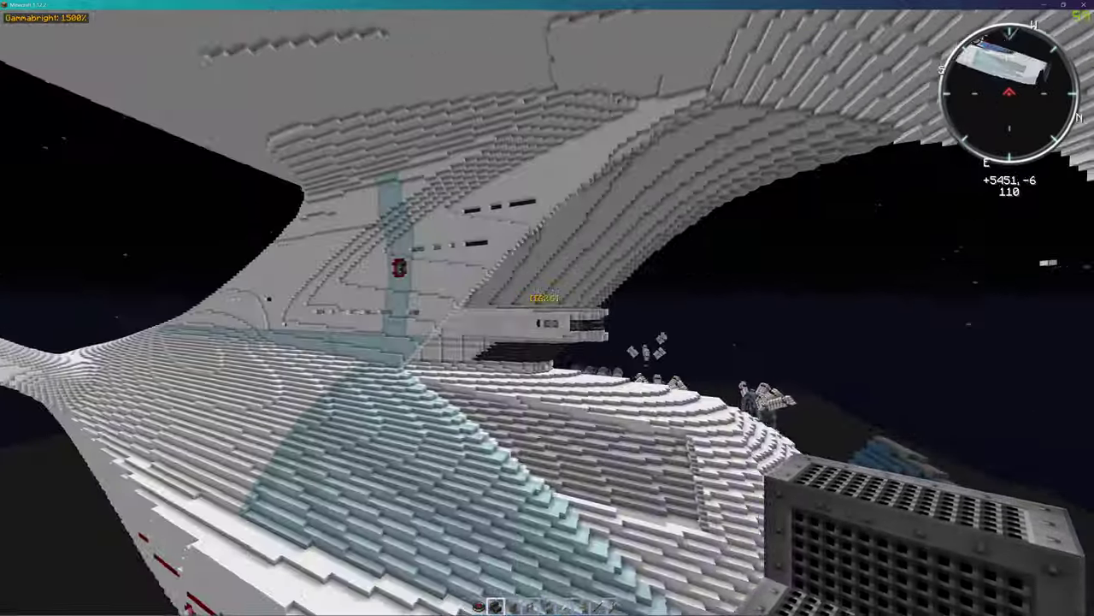
# Step: Drop past the hull windows and fly inside holding the compass
pyautogui.press('w')
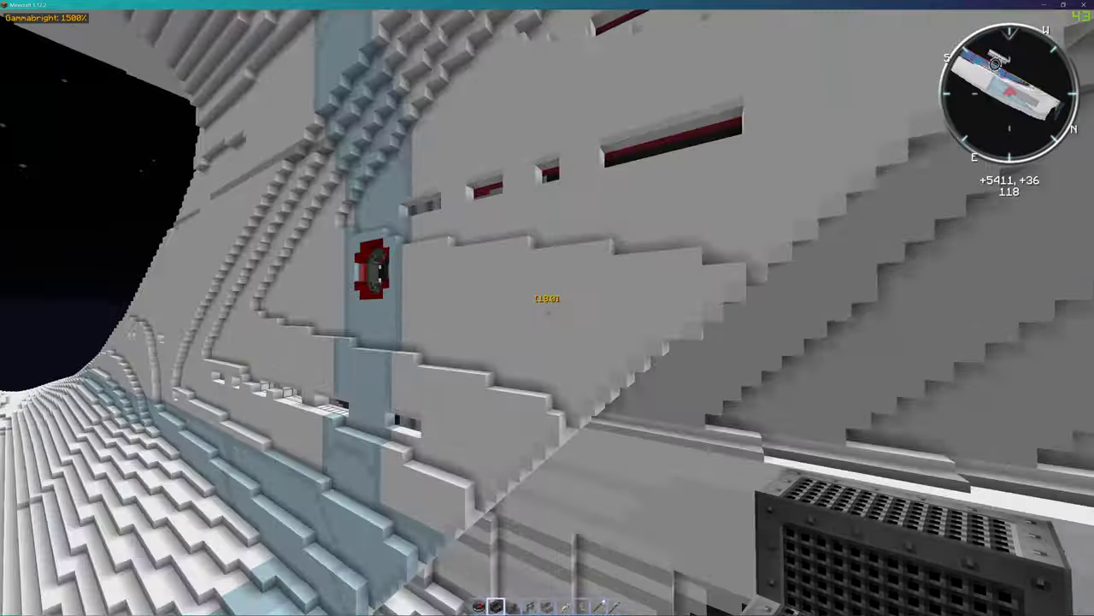
pyautogui.press('w')
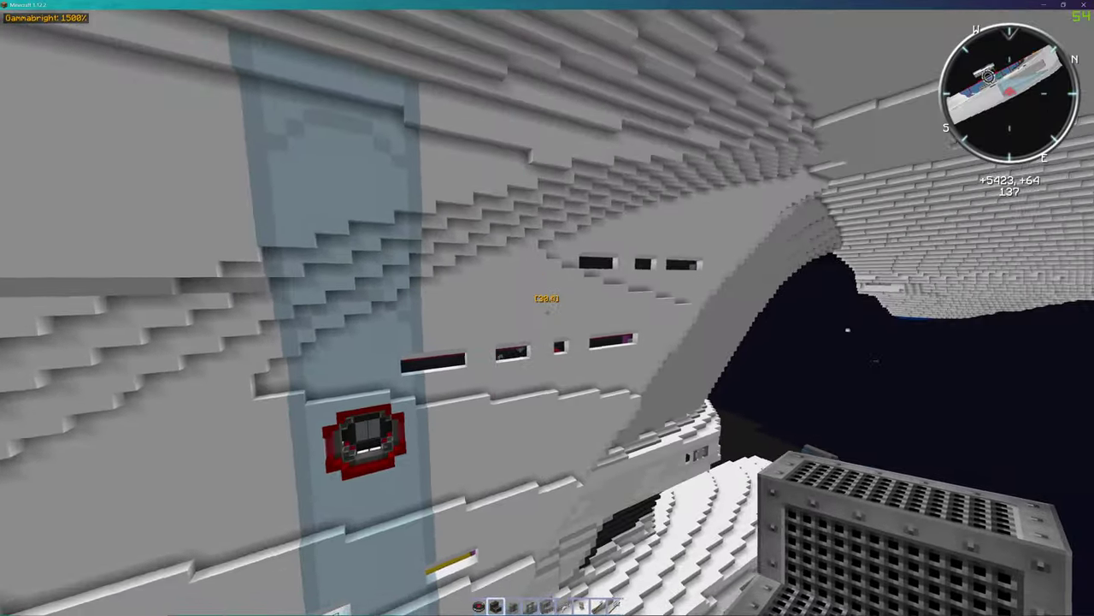
pyautogui.press('w')
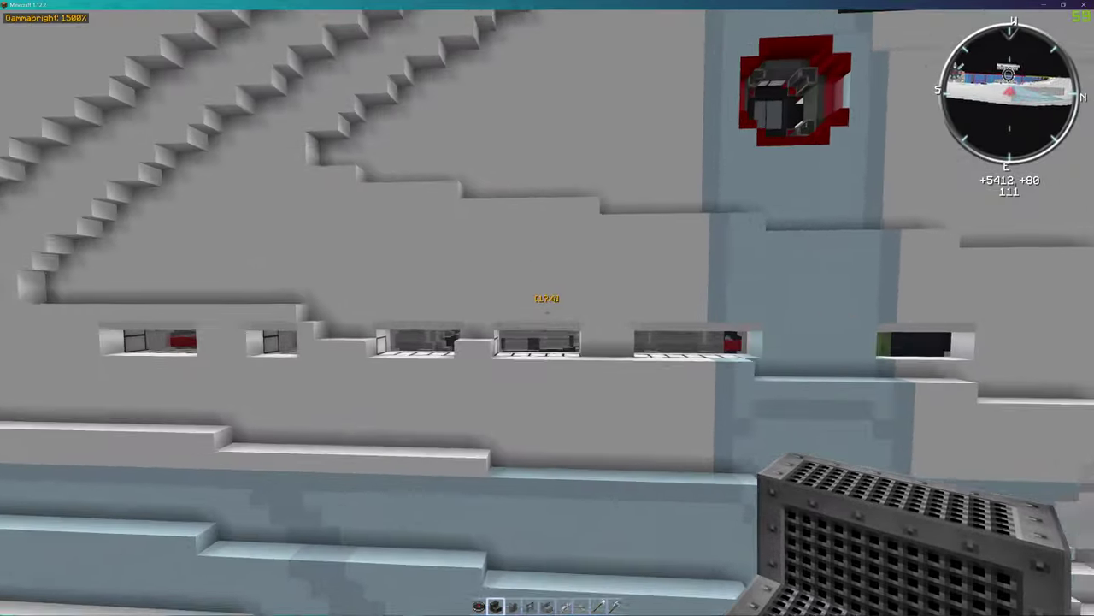
pyautogui.press('1')
pyautogui.press('w')
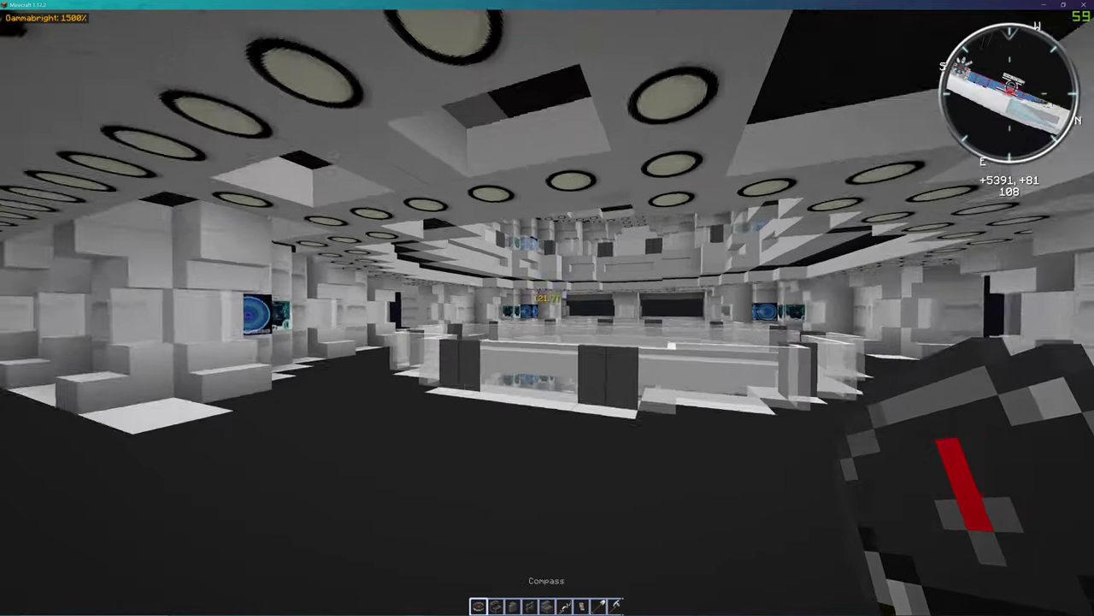
# Step: Walk the white bridge deck corridors, looking north and south through the rooms
pyautogui.press('w')
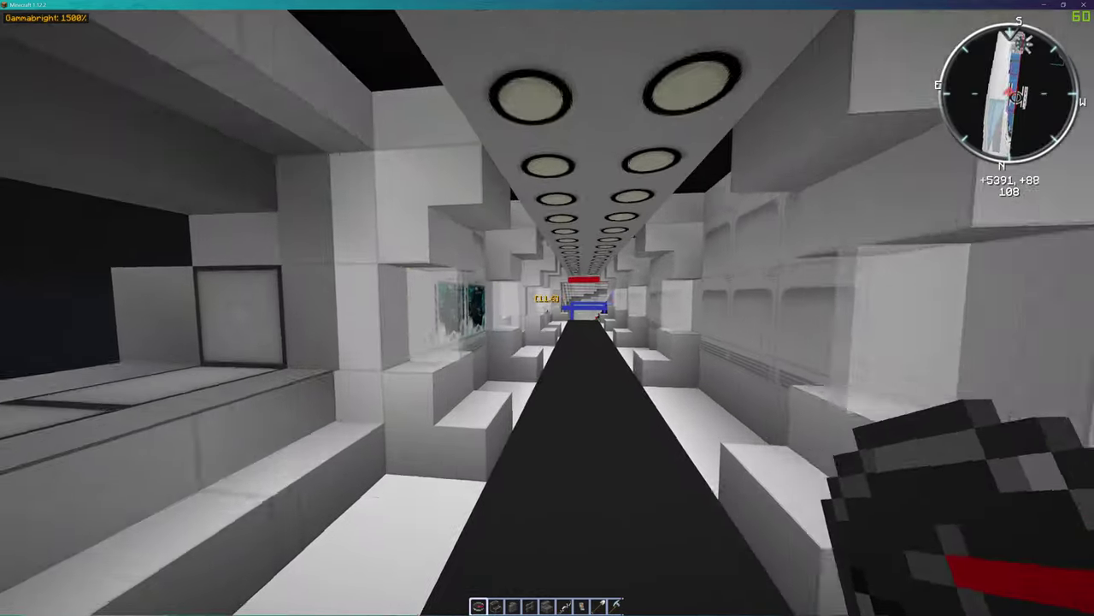
pyautogui.press('w')
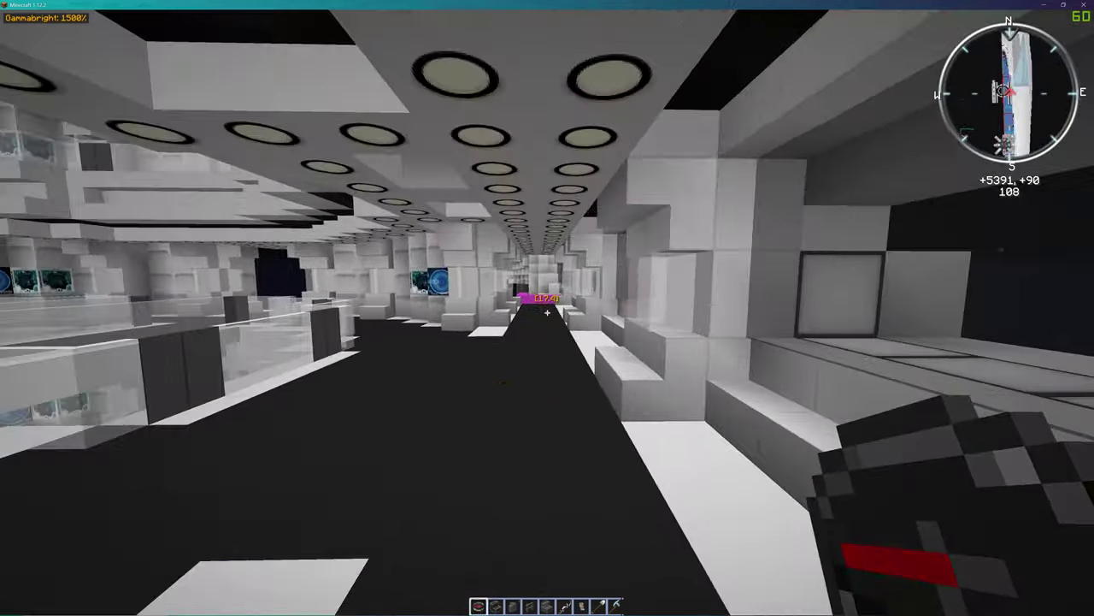
pyautogui.press('w')
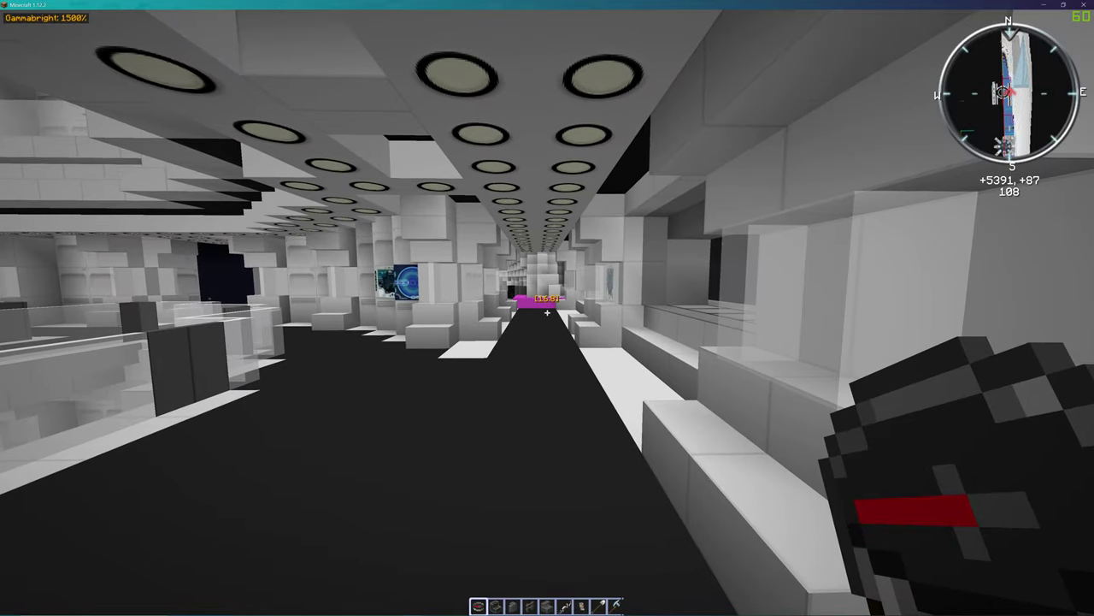
pyautogui.press('w')
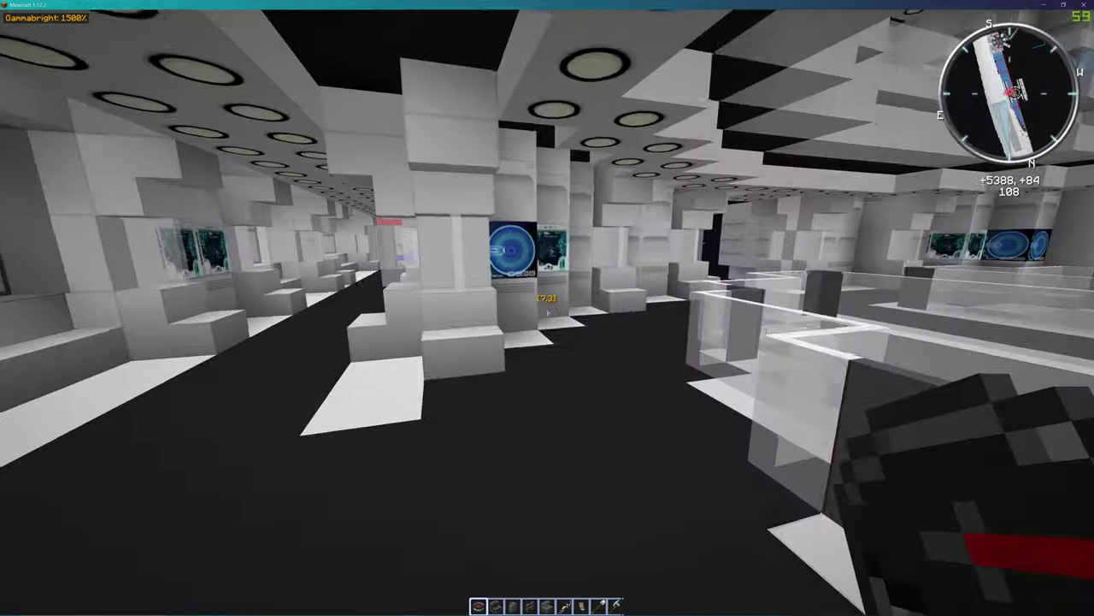
pyautogui.press('w')
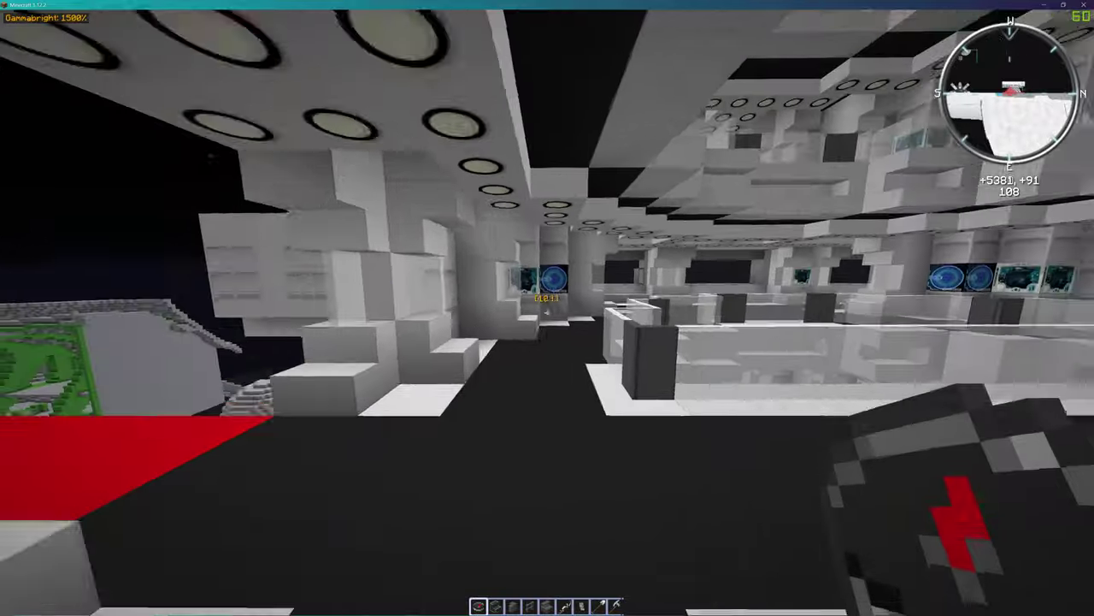
pyautogui.press('w')
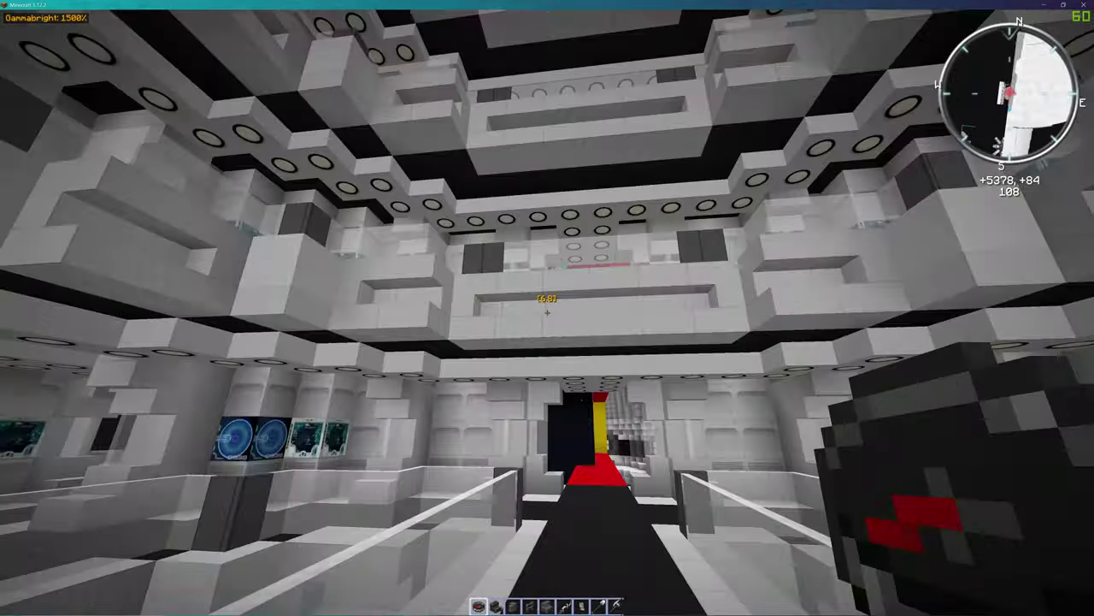
# Step: Fly up through the bridge ceiling above the inner hull's colourful pipework
pyautogui.press('w')
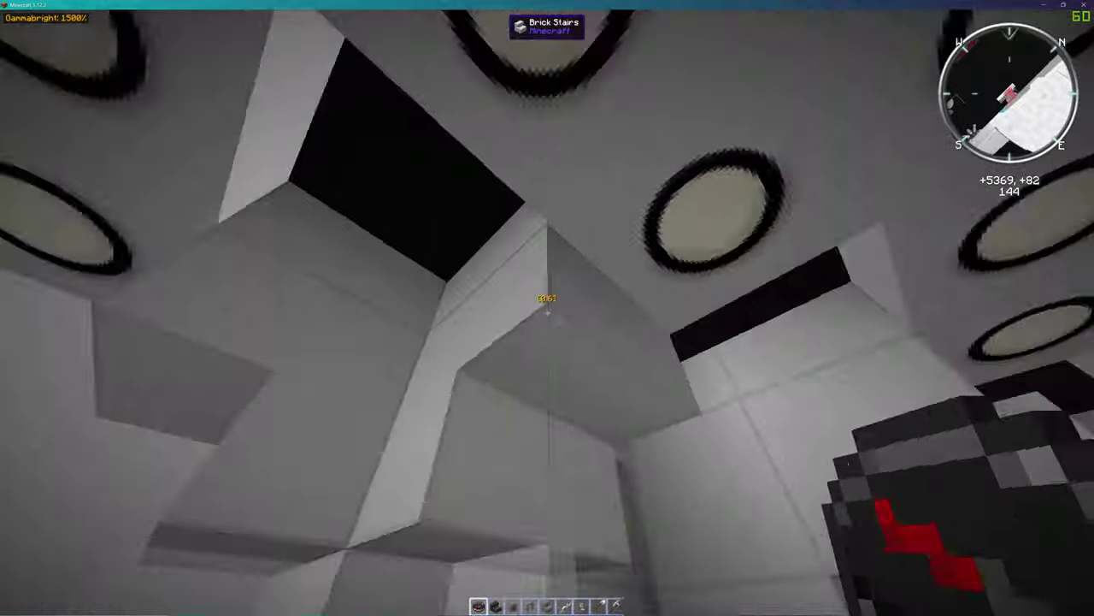
pyautogui.press('space')
pyautogui.press('w')
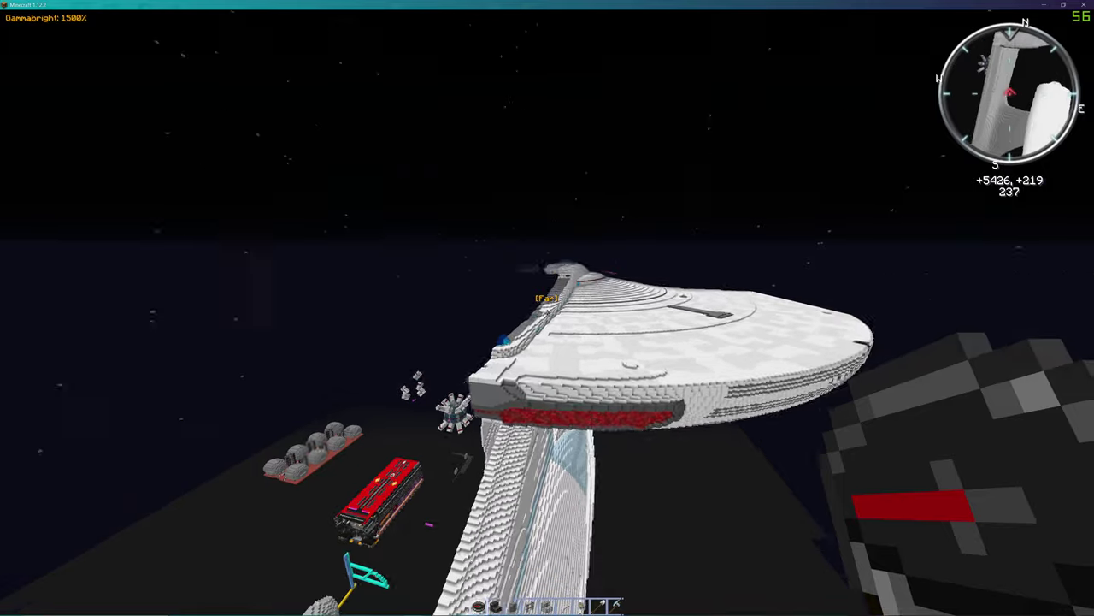
# Step: With the HUD hidden, skim the NCC-1701 saucer toward its blue dome, then open VoxelMap
pyautogui.press('w')
pyautogui.press('w')
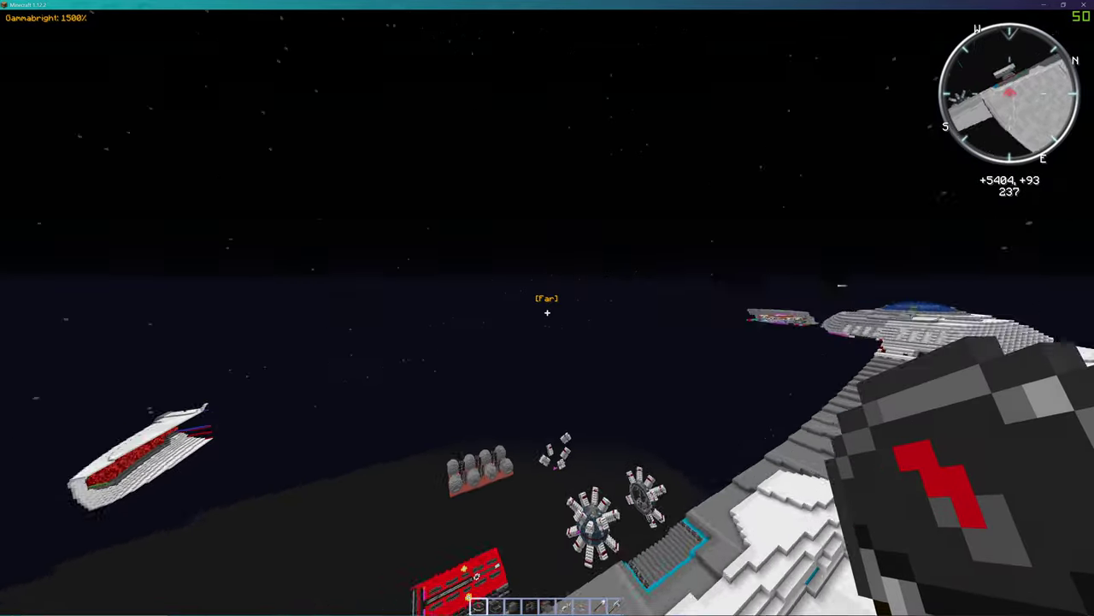
pyautogui.press('w')
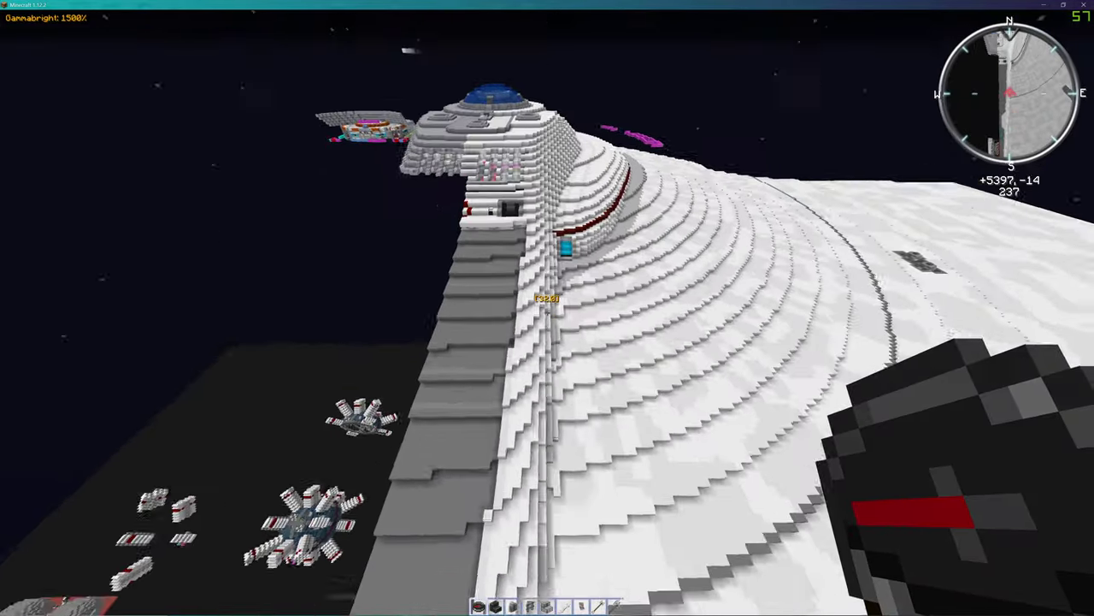
pyautogui.press('F1')
pyautogui.press('w')
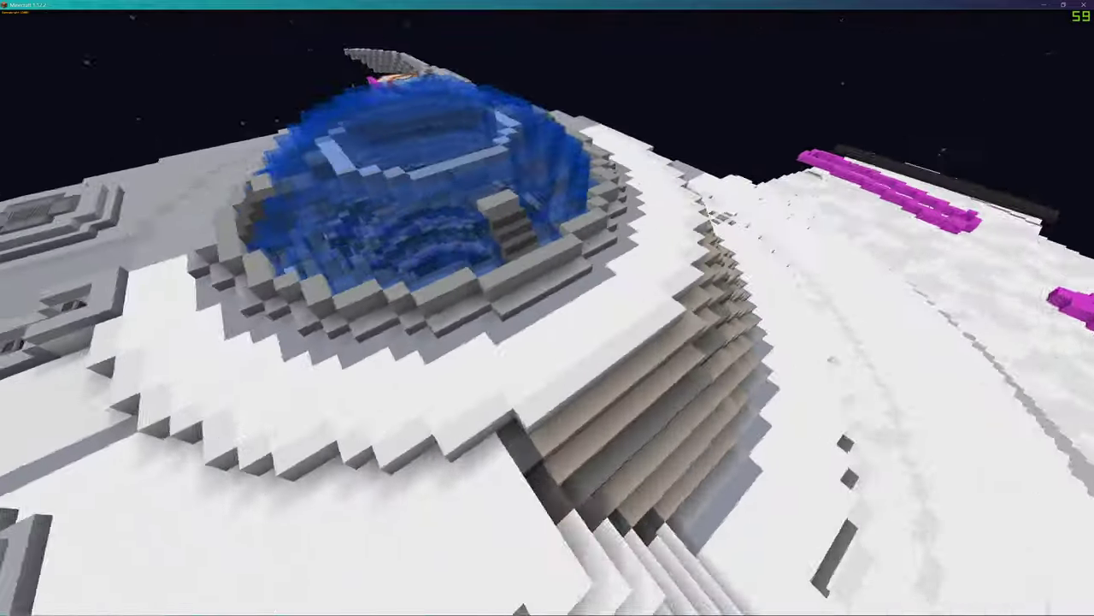
pyautogui.press('w')
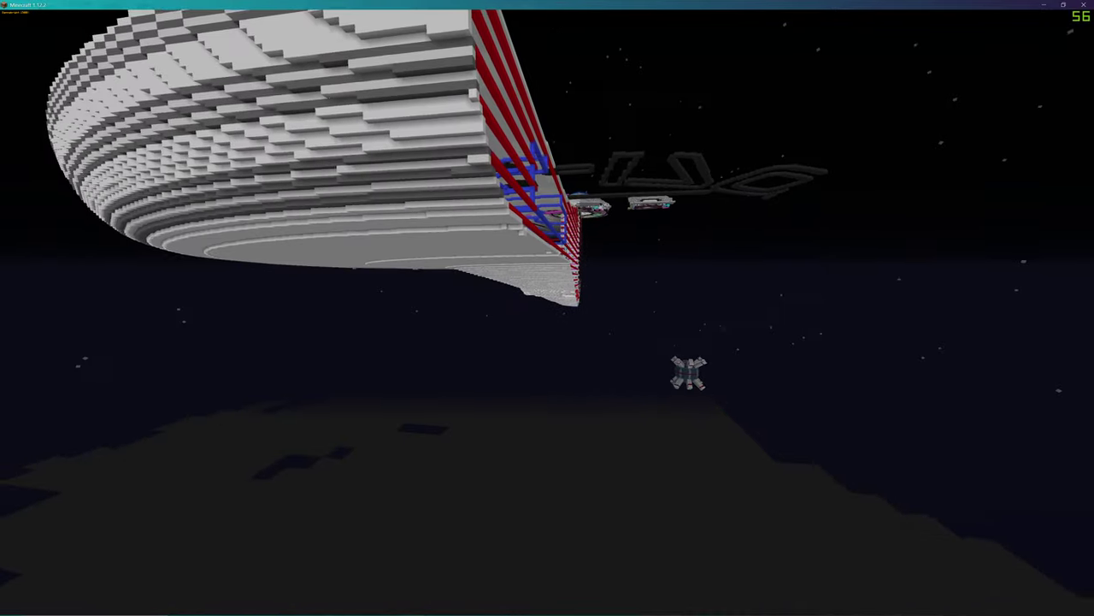
pyautogui.press('m')
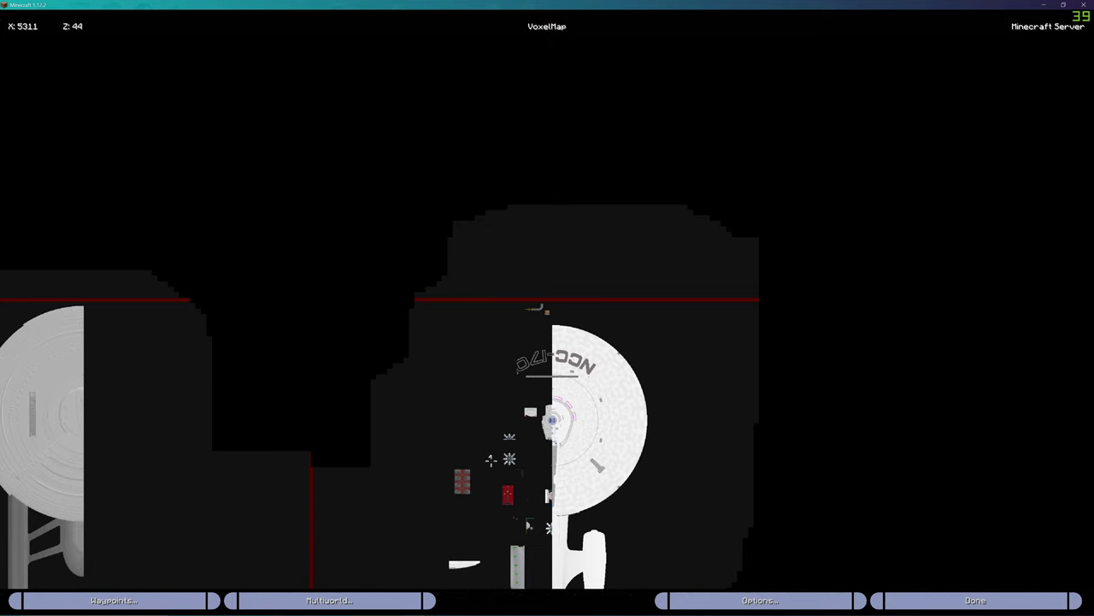
# Step: Pan the world map across the ship cluster to the grey arrowhead ship, then close it
pyautogui.moveTo(491, 460); pyautogui.dragTo(598, 171)
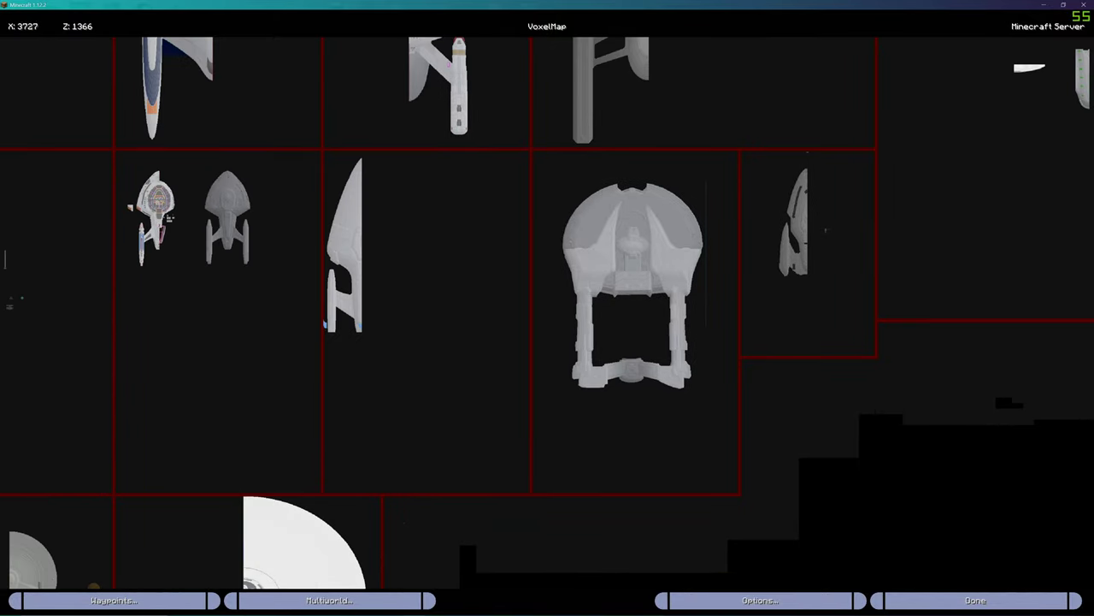
pyautogui.moveTo(547, 308); pyautogui.dragTo(823, 270)
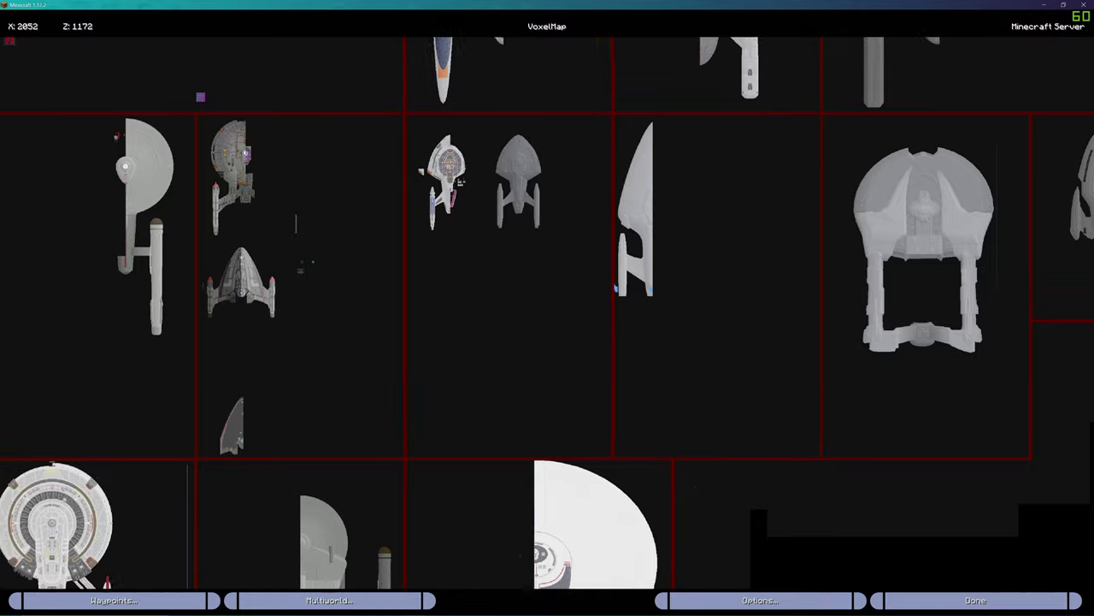
pyautogui.moveTo(462, 256); pyautogui.dragTo(632, 305)
pyautogui.scroll(2, 547, 307)
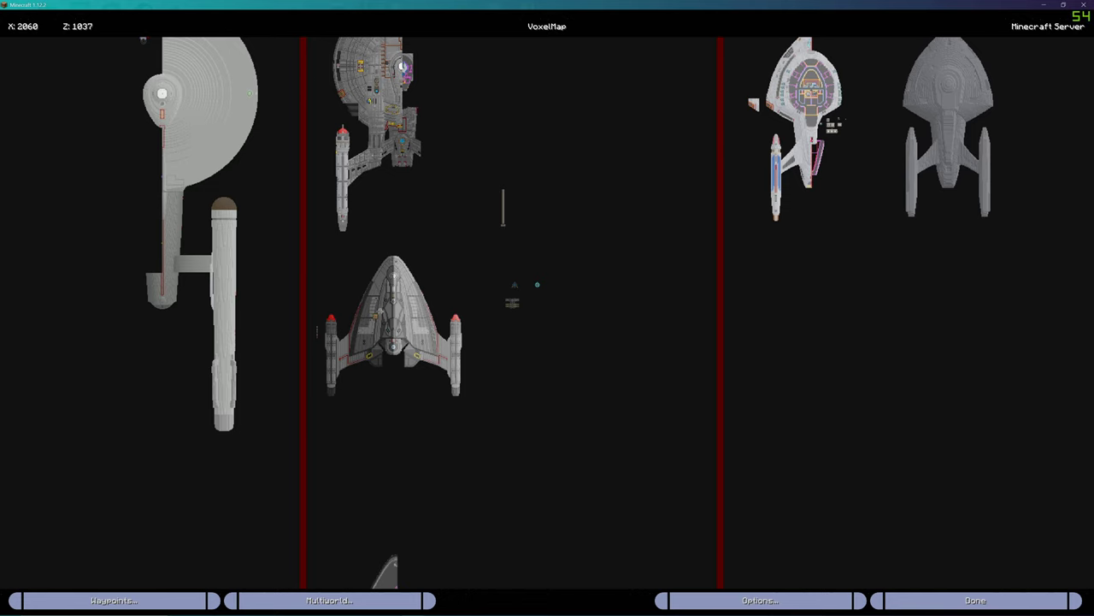
pyautogui.scroll(3, 385, 342)
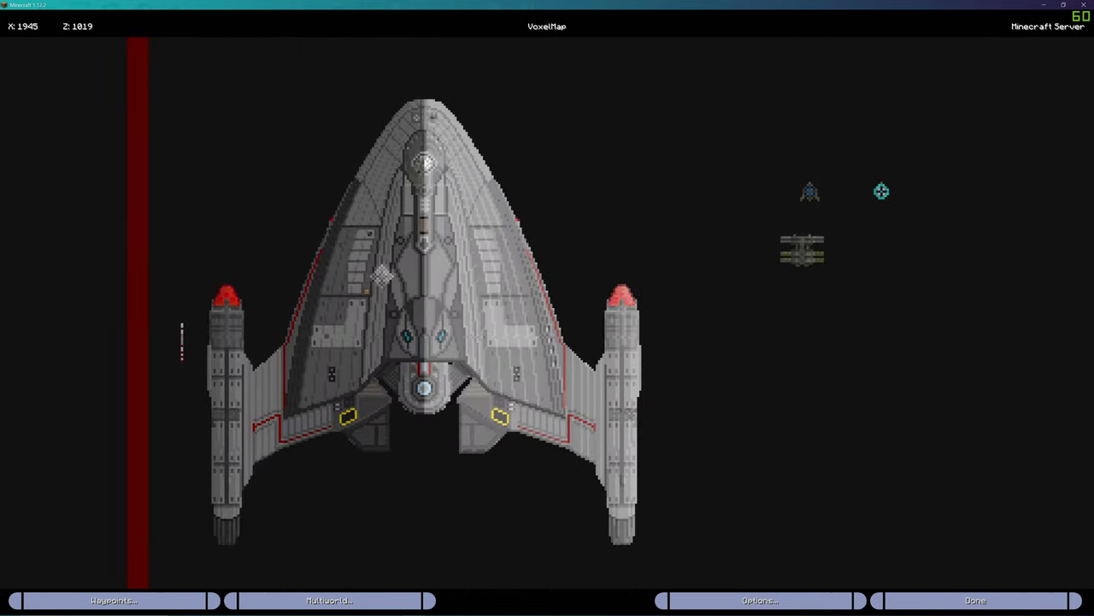
pyautogui.press('Escape')
# Step: Fly over and around the grey ship's hull, then pass through it into the interior
pyautogui.press('space')
pyautogui.press('w')
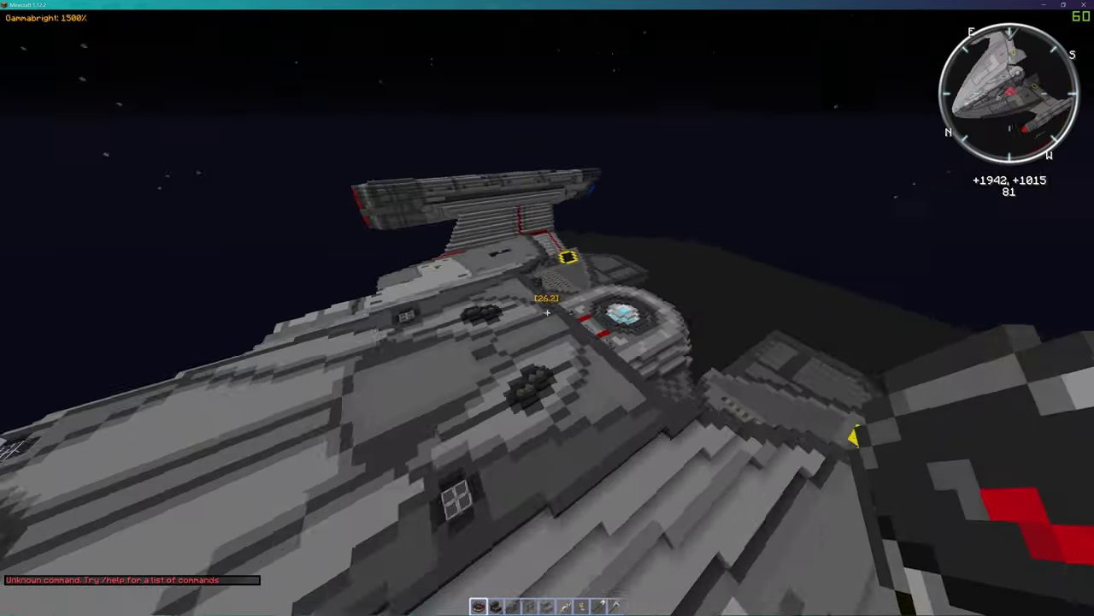
pyautogui.press('w')
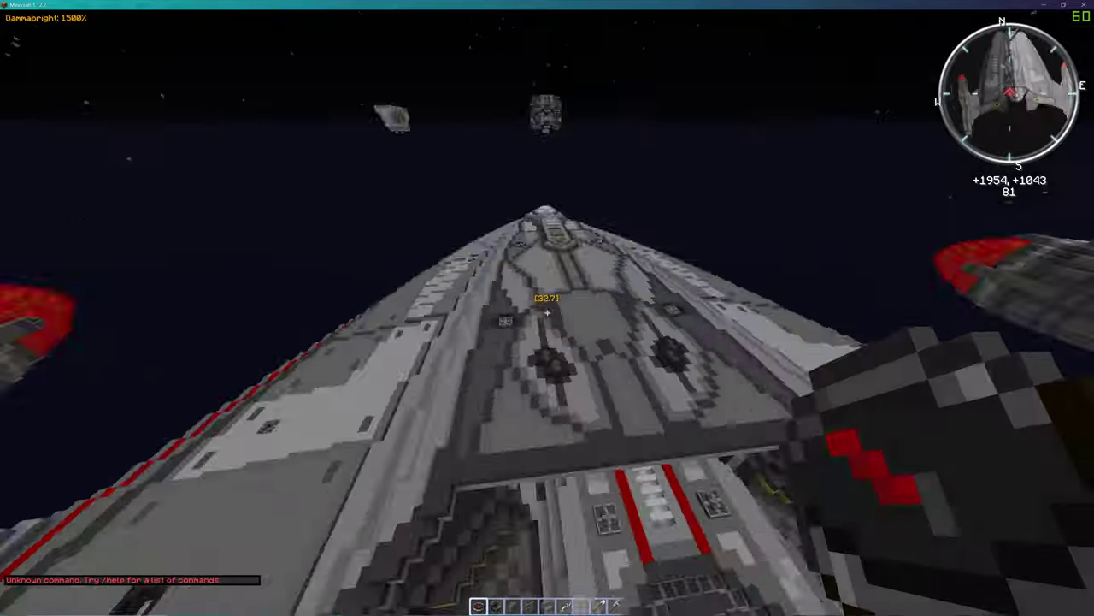
pyautogui.press('w')
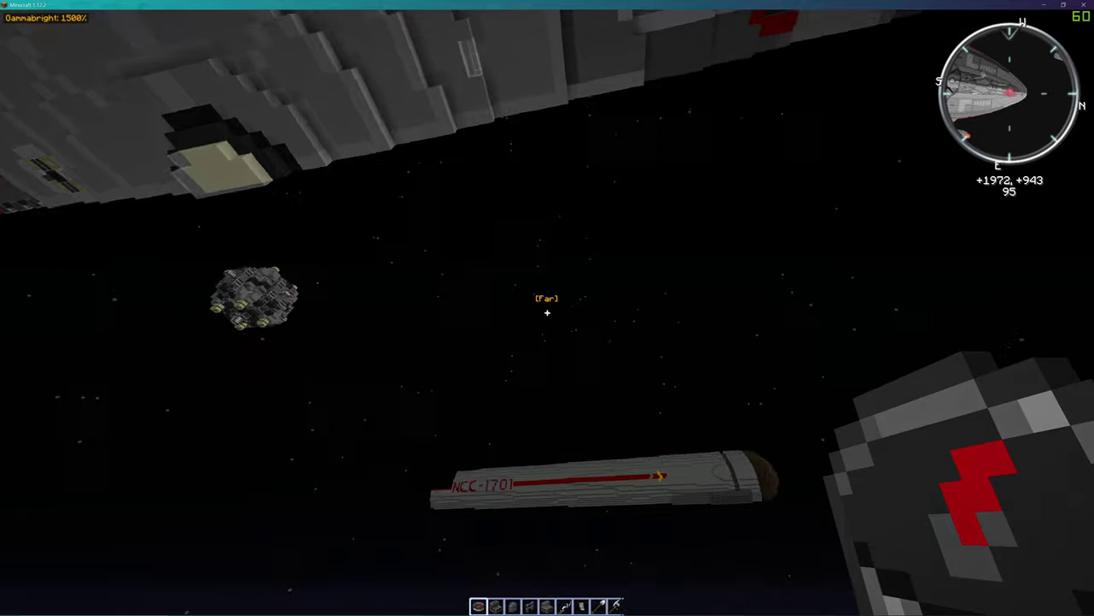
pyautogui.press('space')
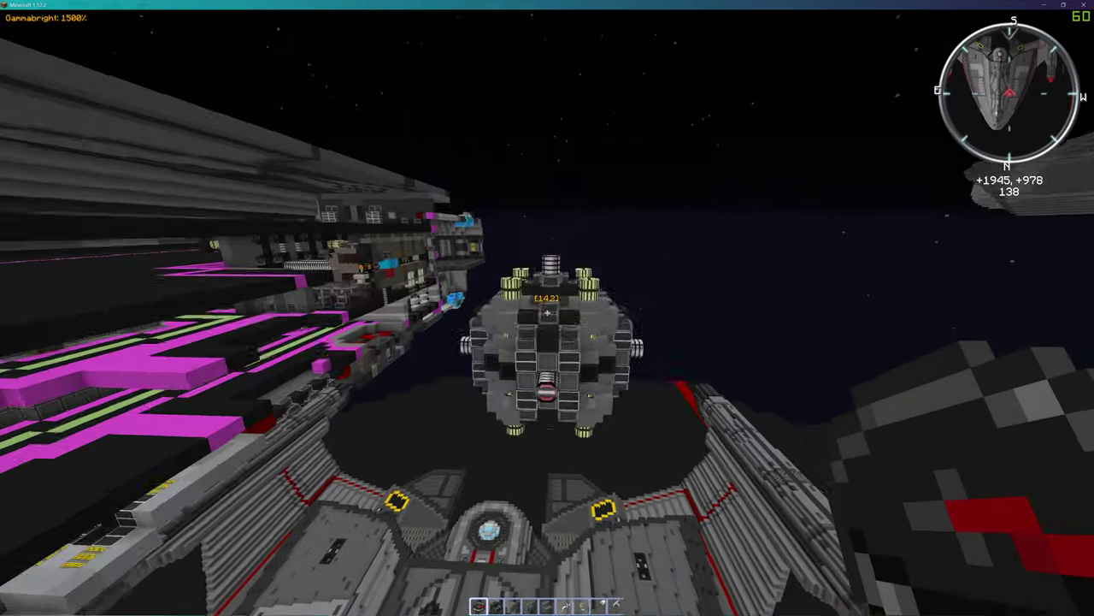
pyautogui.press('space')
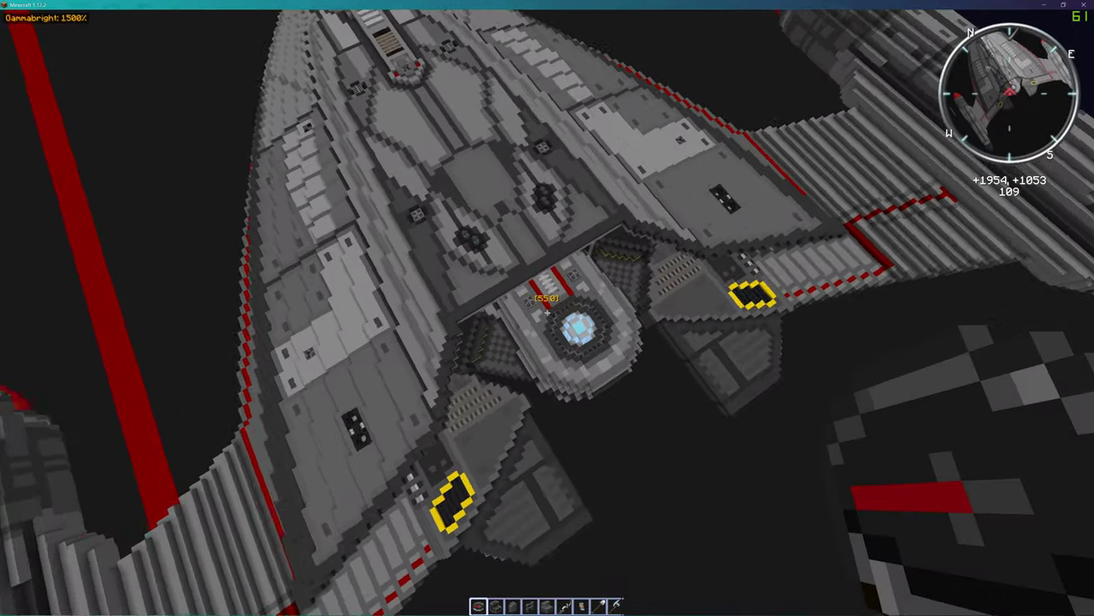
pyautogui.rightClick(547, 312)
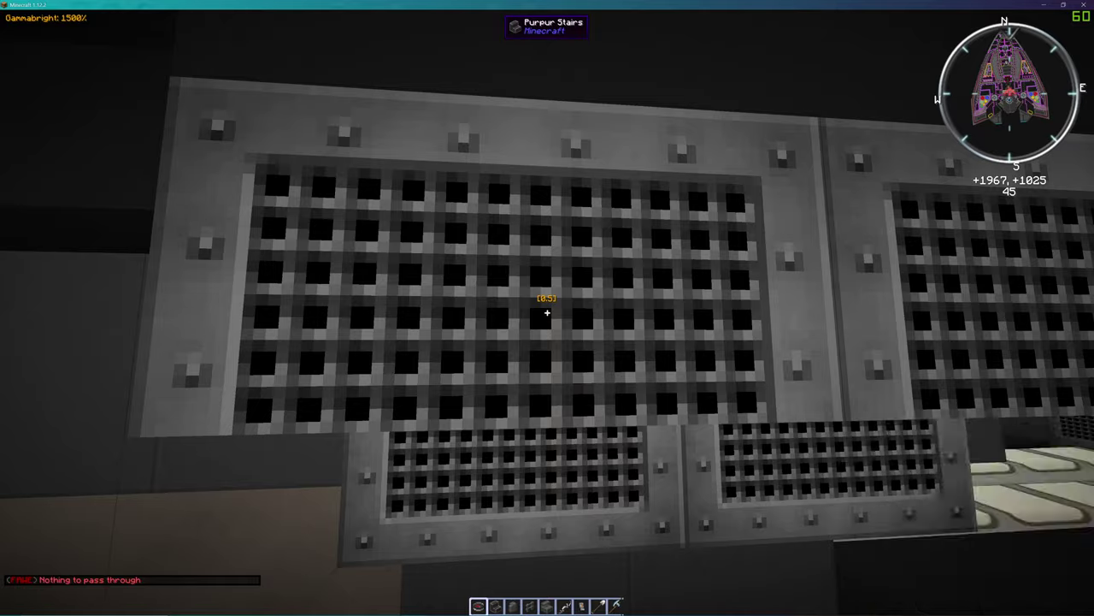
# Step: Walk the grey ship's corridor to the two control panels and the dark corridor
pyautogui.press('w')
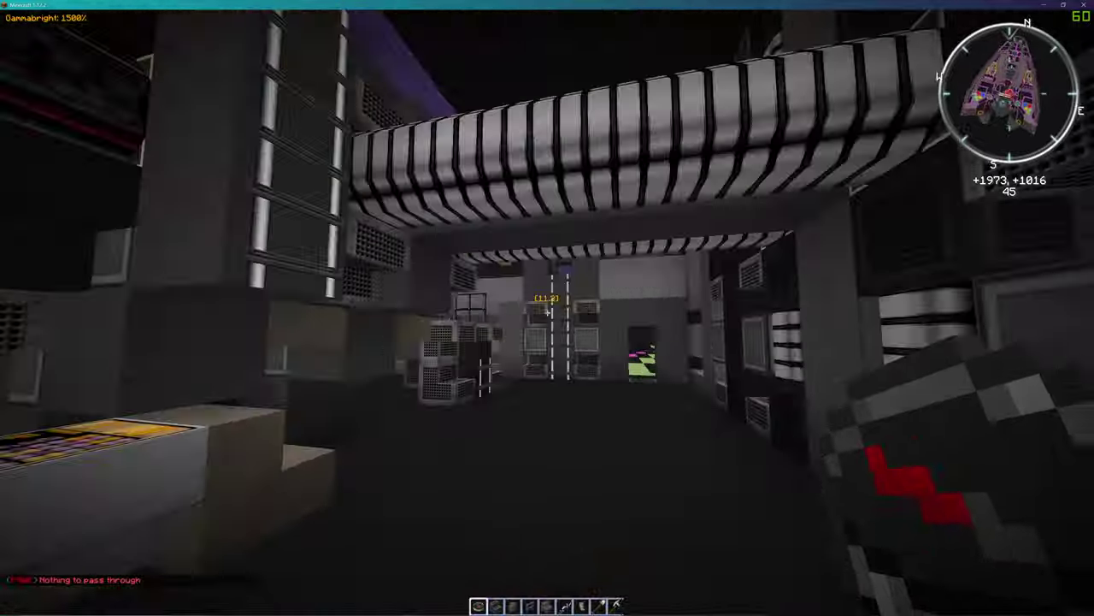
pyautogui.press('w')
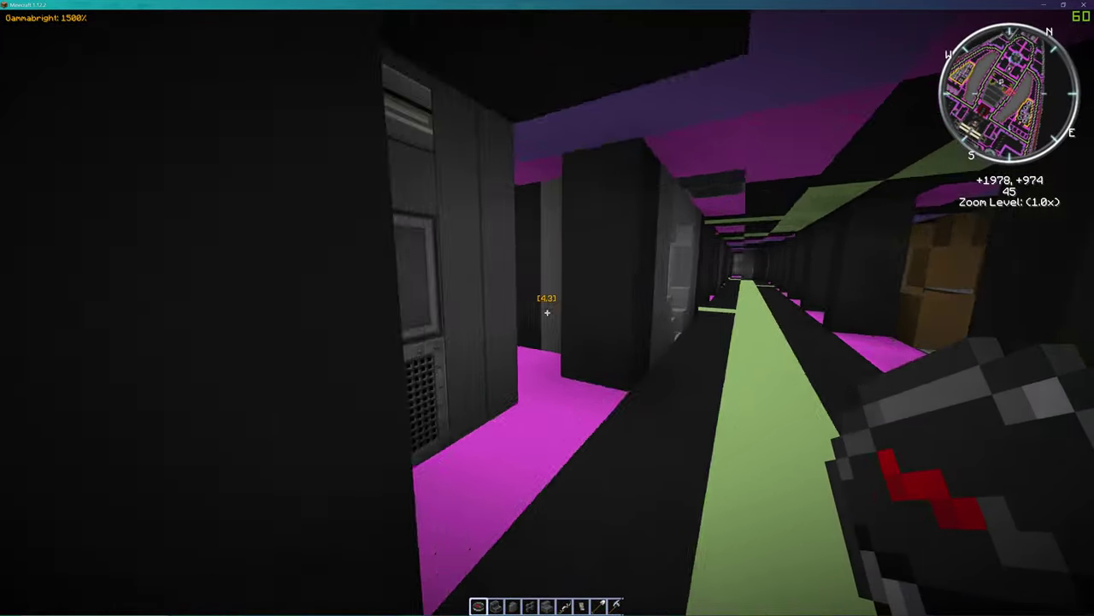
pyautogui.press('w')
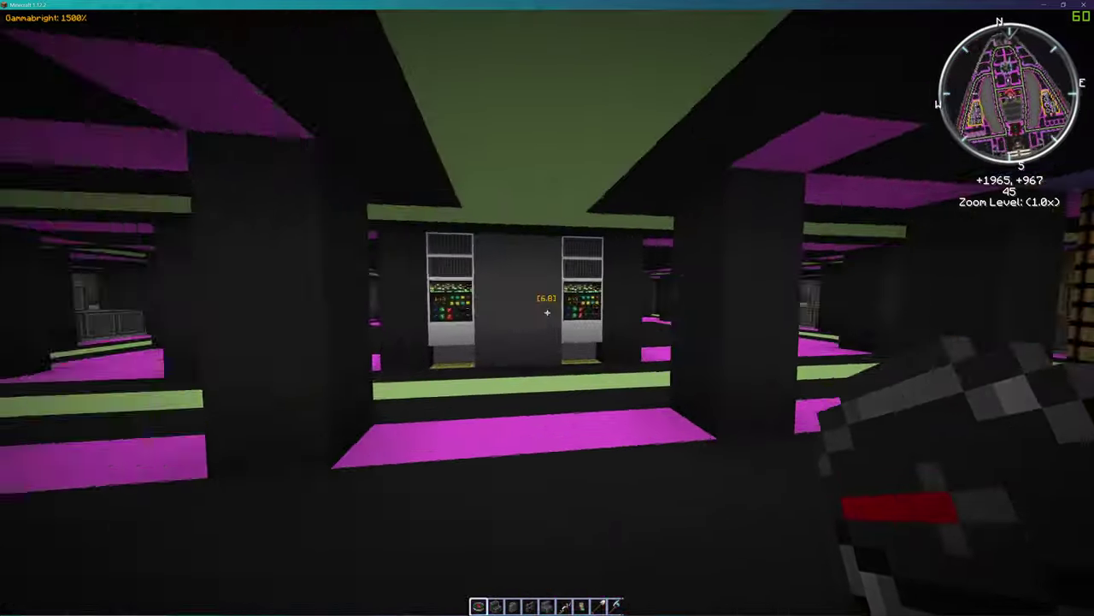
pyautogui.press('w')
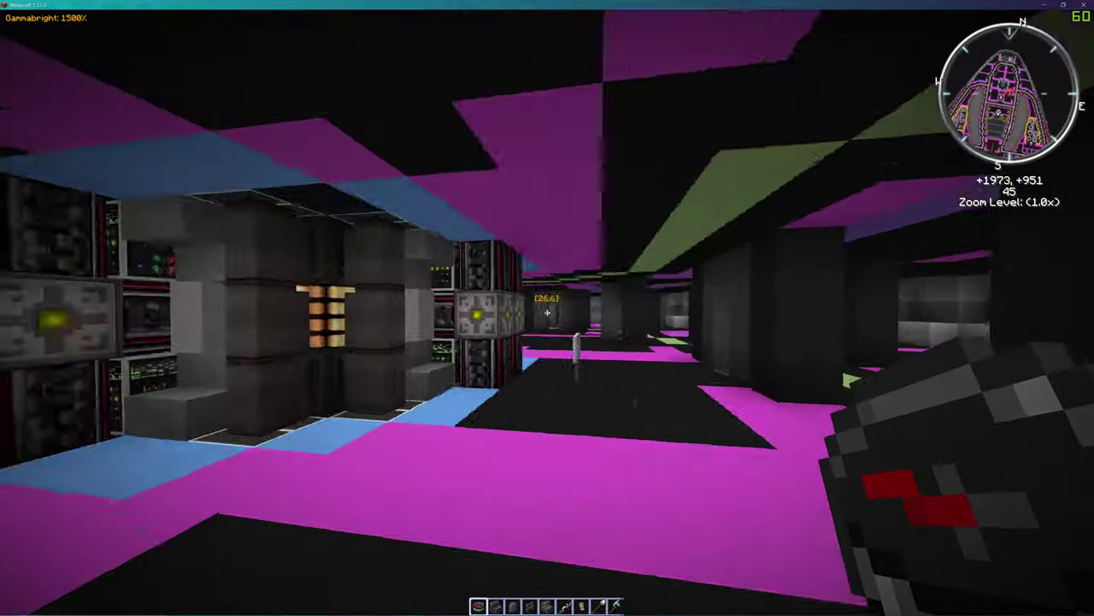
pyautogui.press('w')
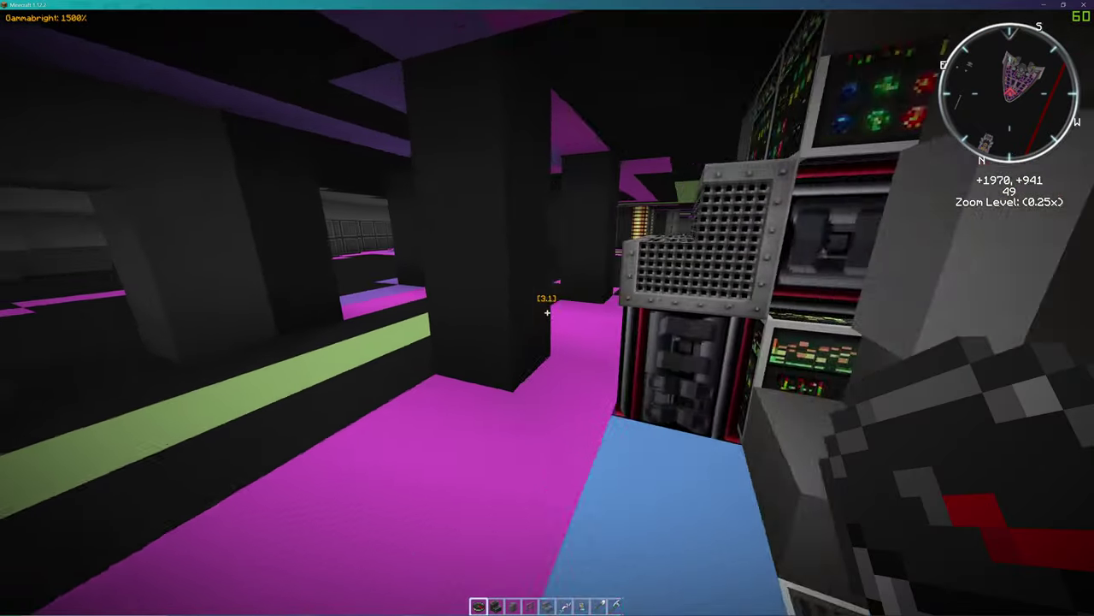
pyautogui.press('w')
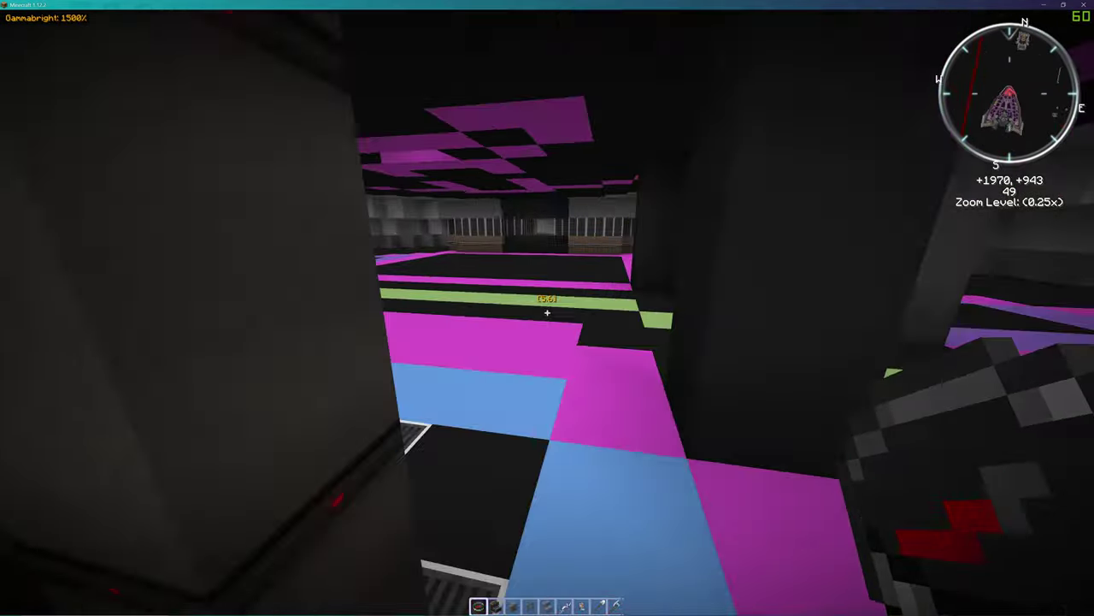
# Step: Climb up past the table room and walk the magenta-floored corridor
pyautogui.press('w')
pyautogui.press('space')
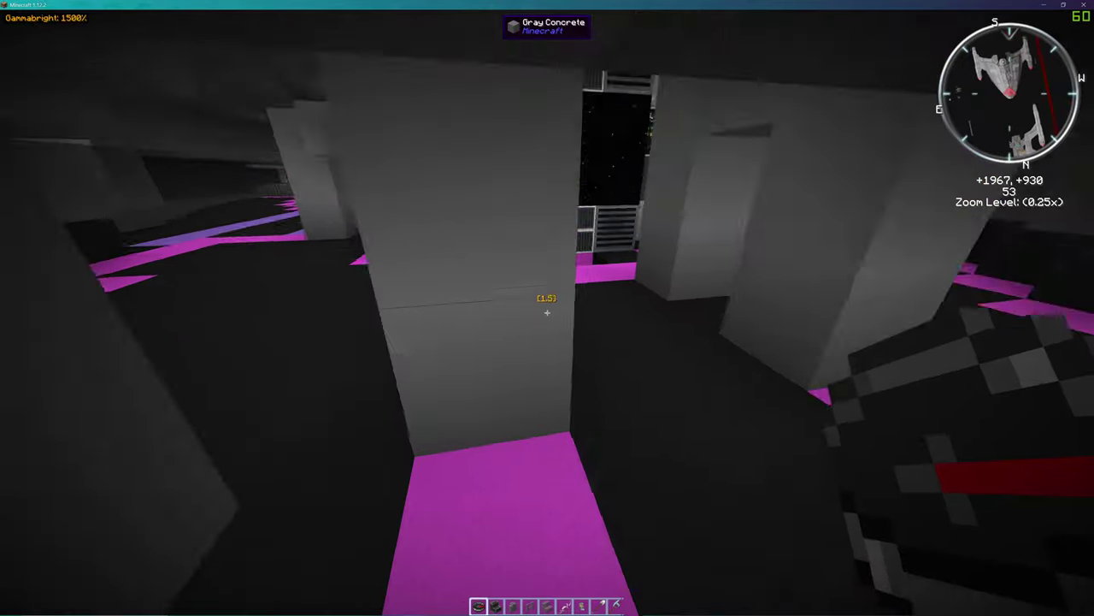
pyautogui.press('w')
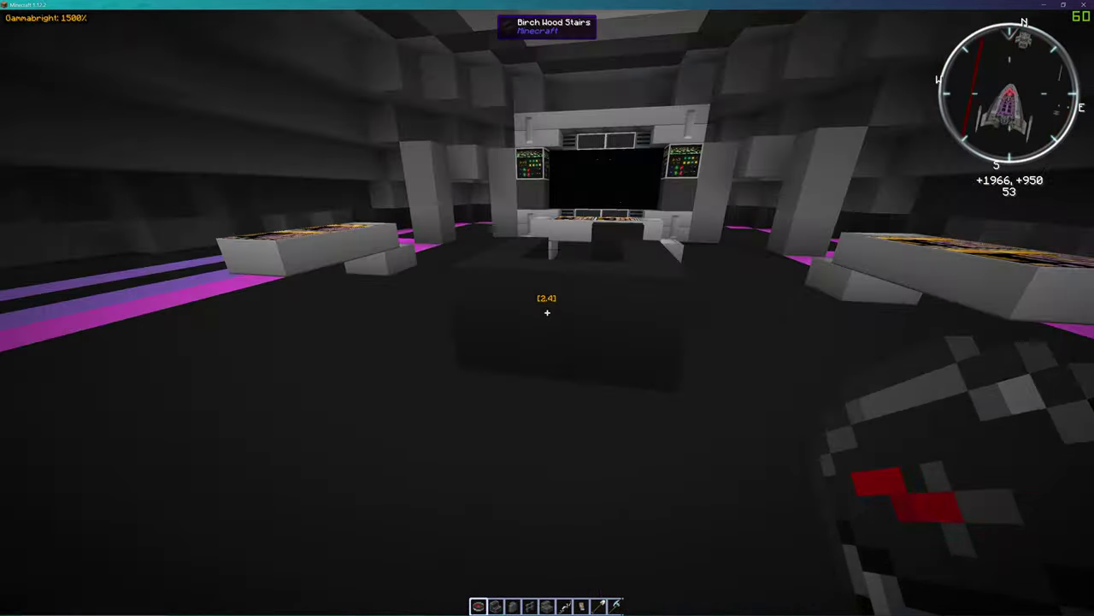
pyautogui.press('w')
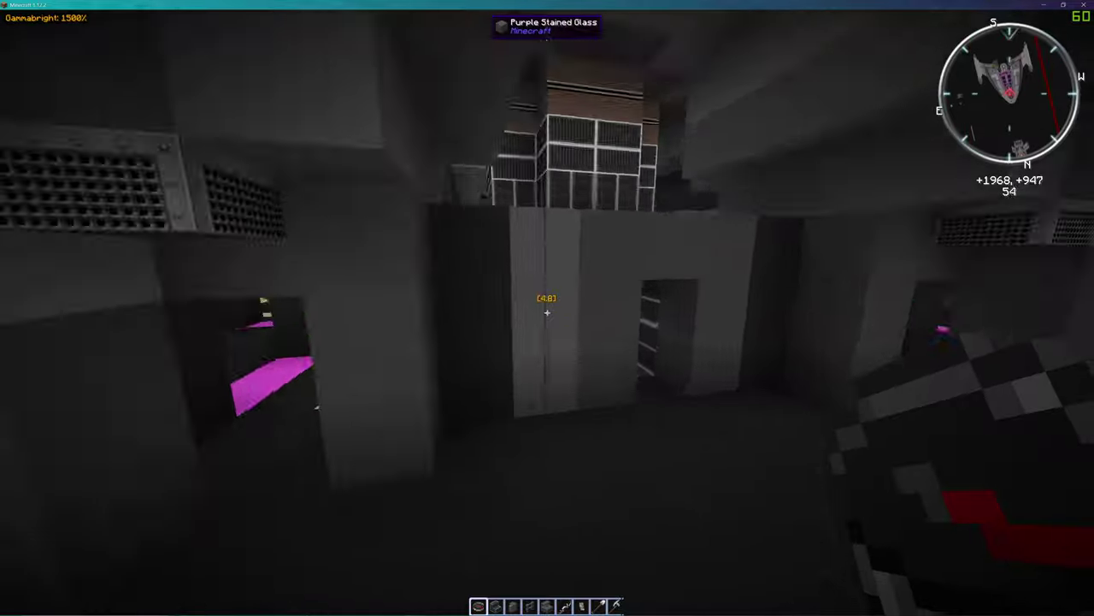
pyautogui.press('w')
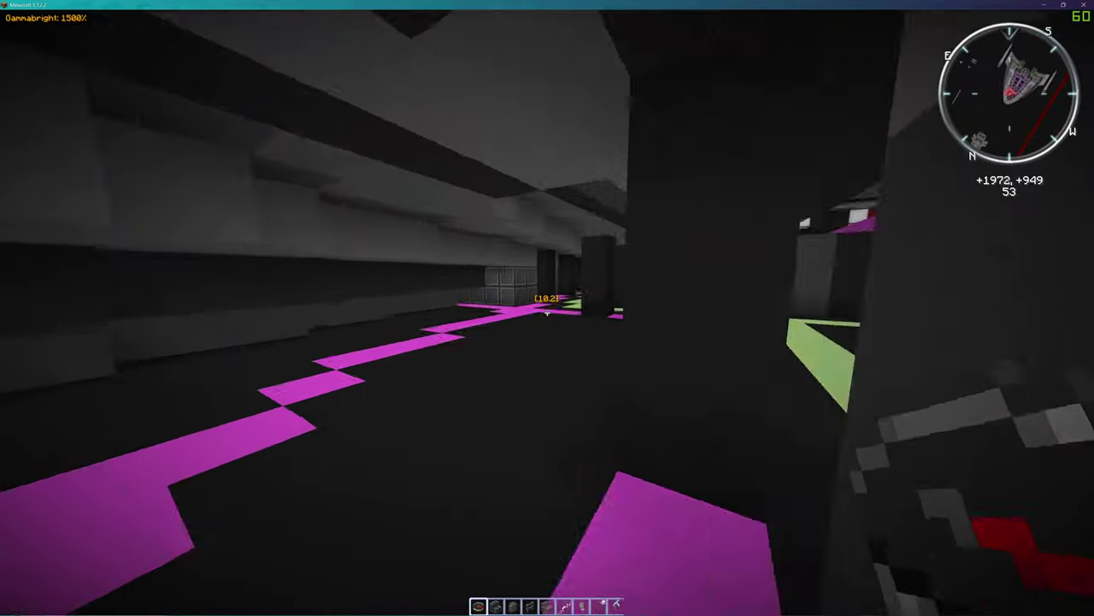
pyautogui.press('w')
pyautogui.press('w')
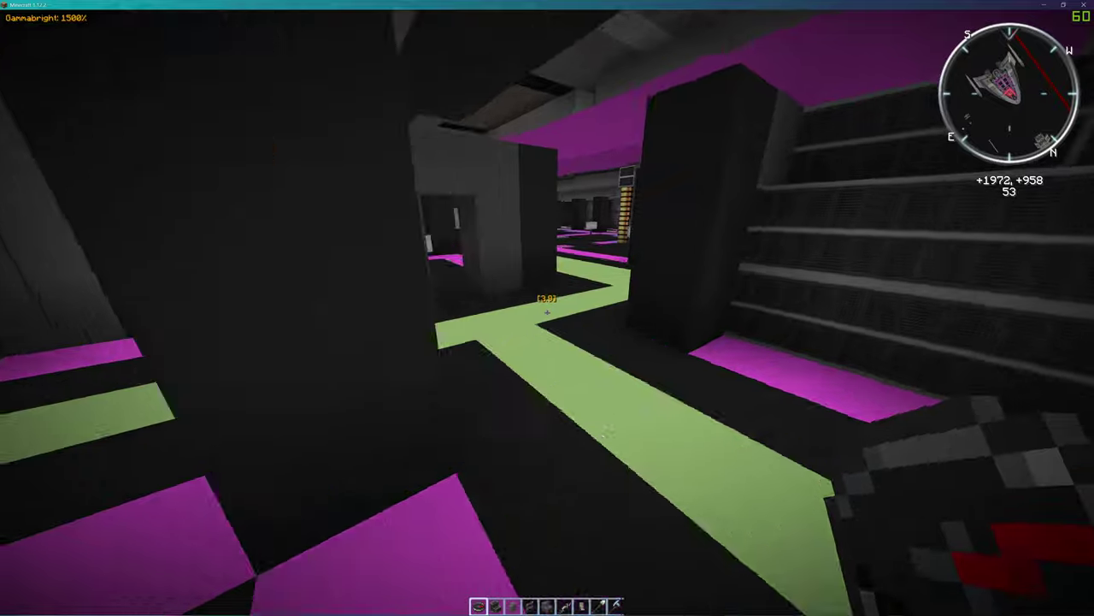
pyautogui.press('w')
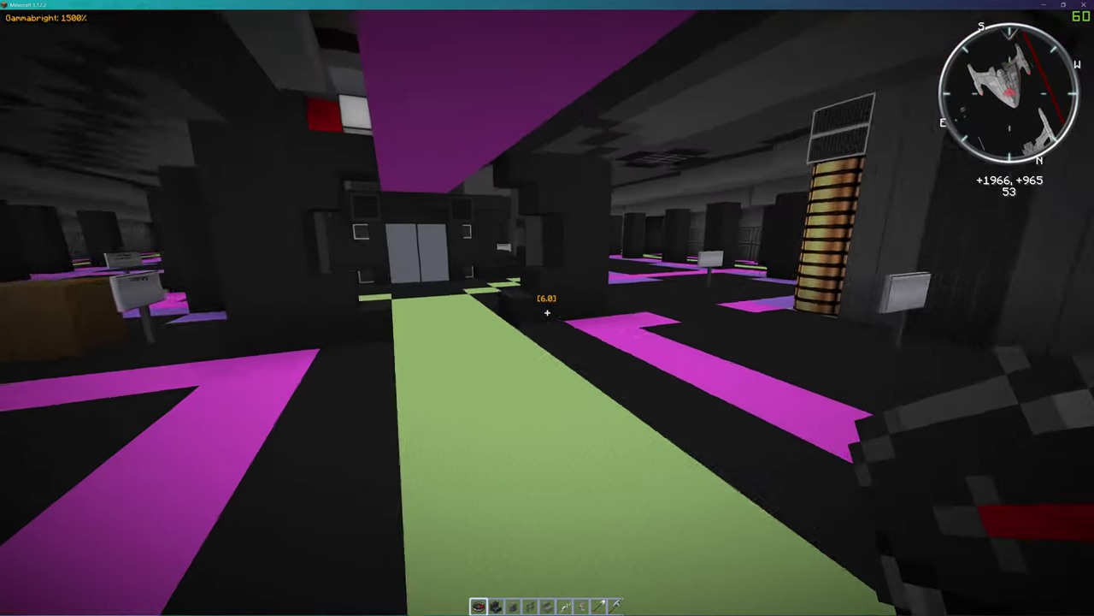
# Step: Open the world map, pan across the neighbouring starship builds, then close it
pyautogui.press('m')
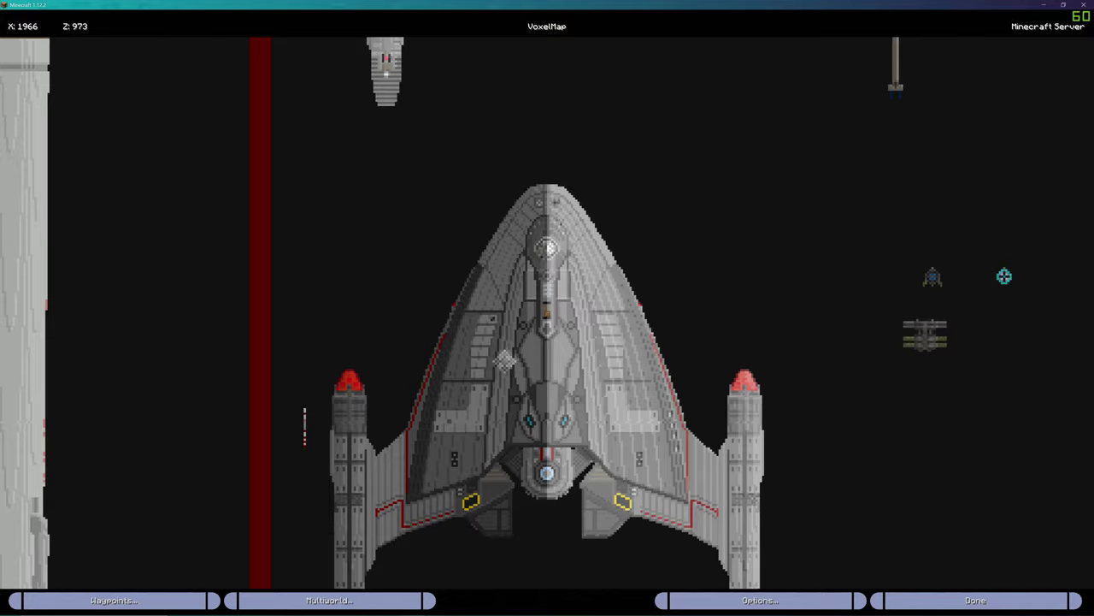
pyautogui.scroll(-3, 547, 308)
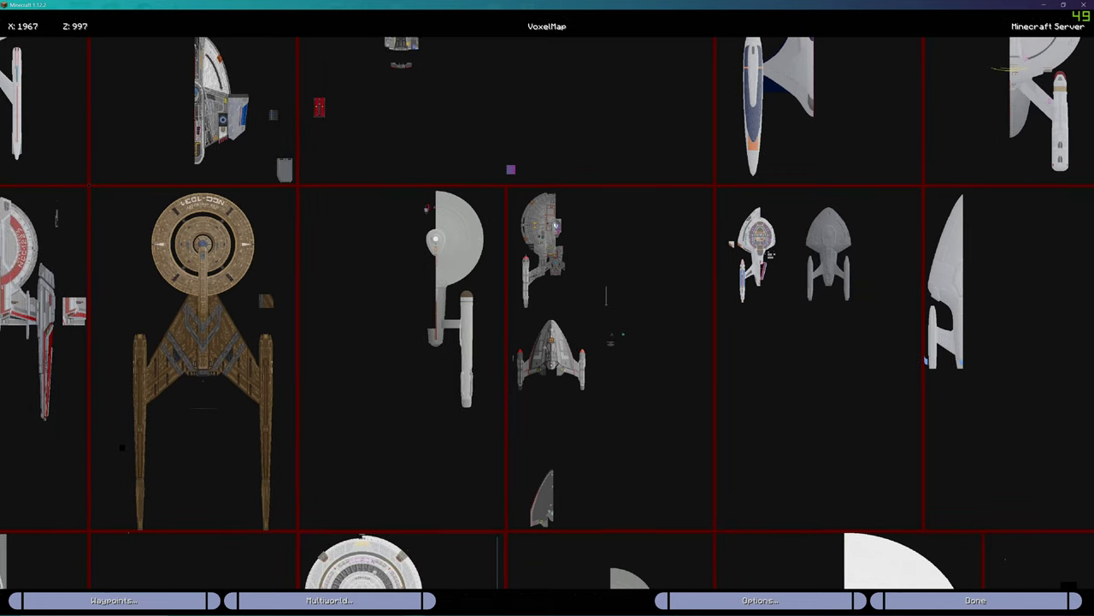
pyautogui.moveTo(547, 342); pyautogui.dragTo(510, 205)
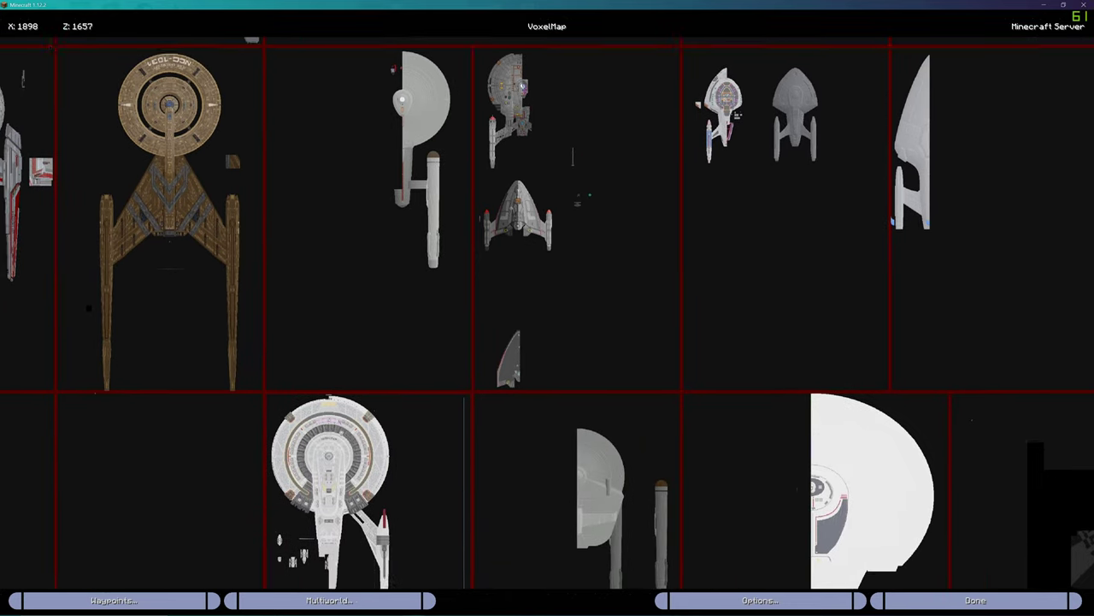
pyautogui.moveTo(547, 342); pyautogui.dragTo(722, 231)
pyautogui.moveTo(547, 342); pyautogui.dragTo(634, 370)
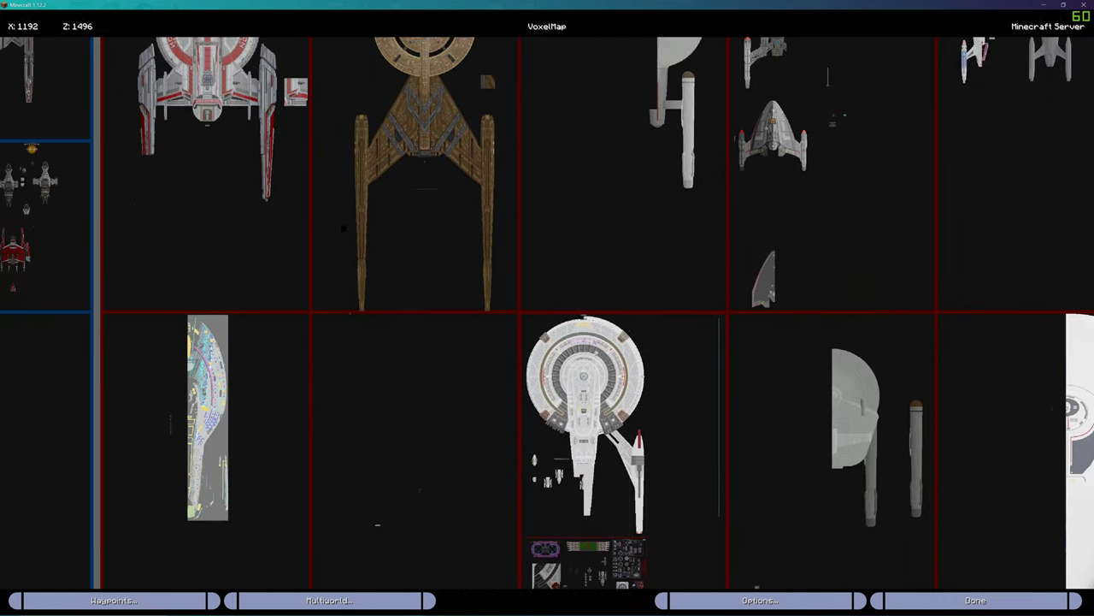
pyautogui.moveTo(547, 342); pyautogui.dragTo(538, 436)
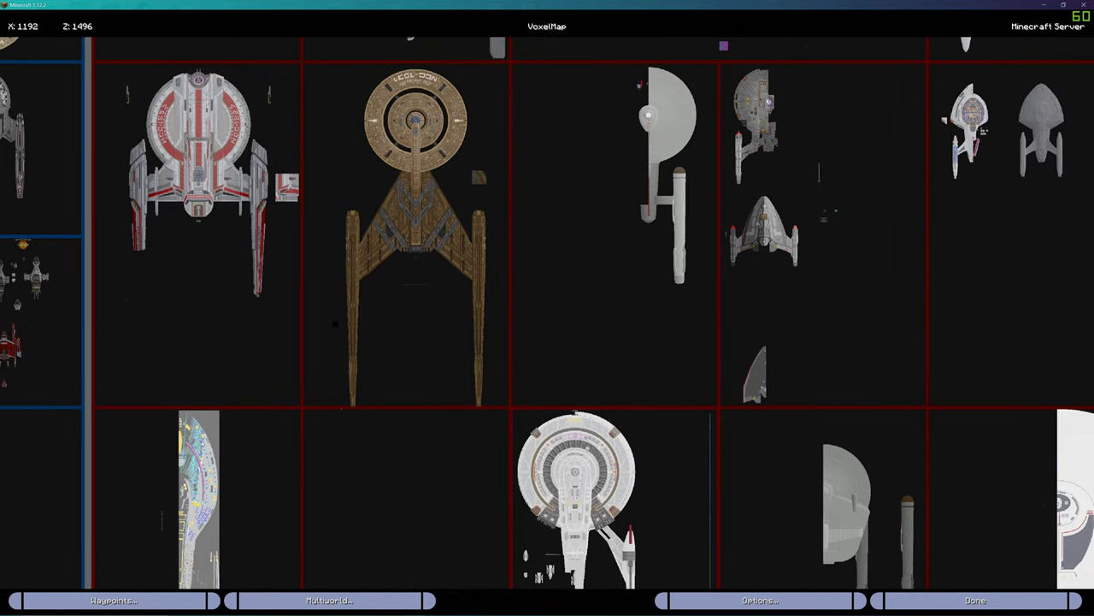
pyautogui.moveTo(547, 342); pyautogui.dragTo(531, 376)
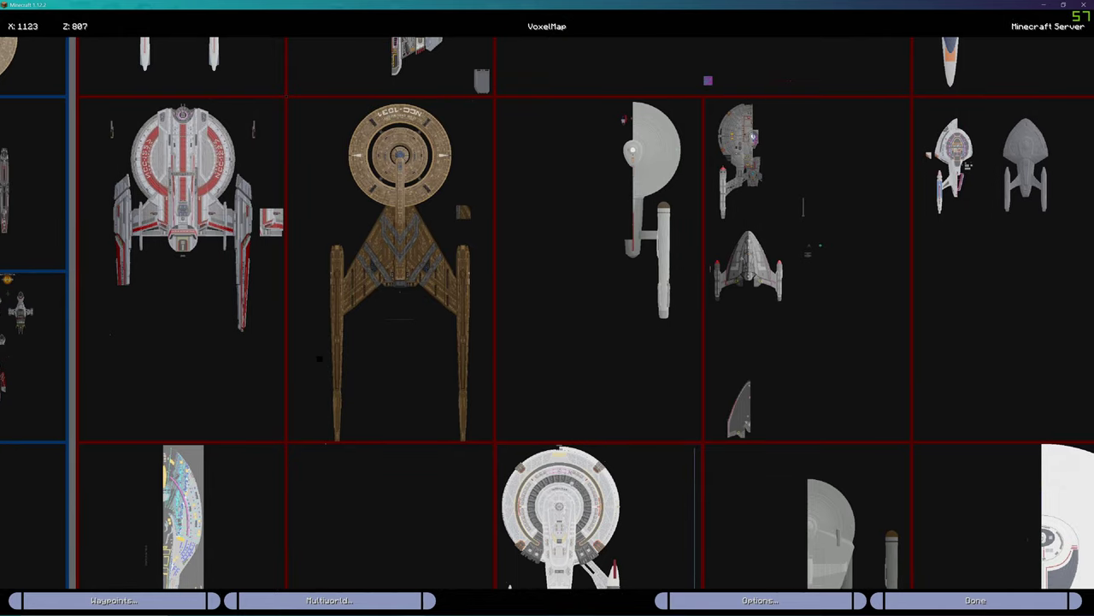
pyautogui.press('Escape')
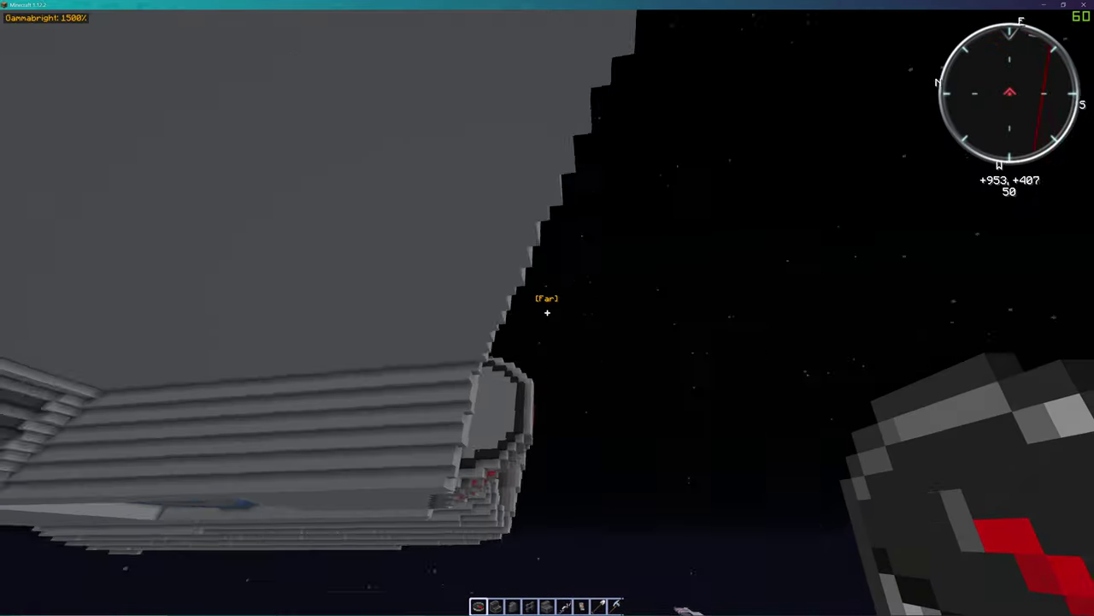
# Step: Pan the overhead map to the large white ship, then close it
pyautogui.press('m')
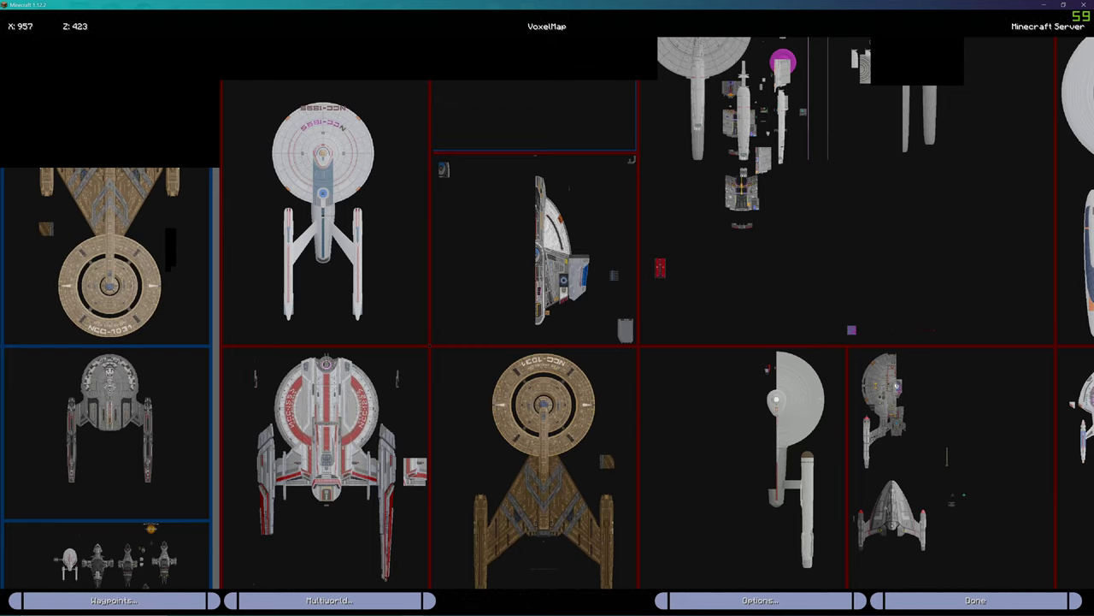
pyautogui.moveTo(599, 385); pyautogui.dragTo(284, 289)
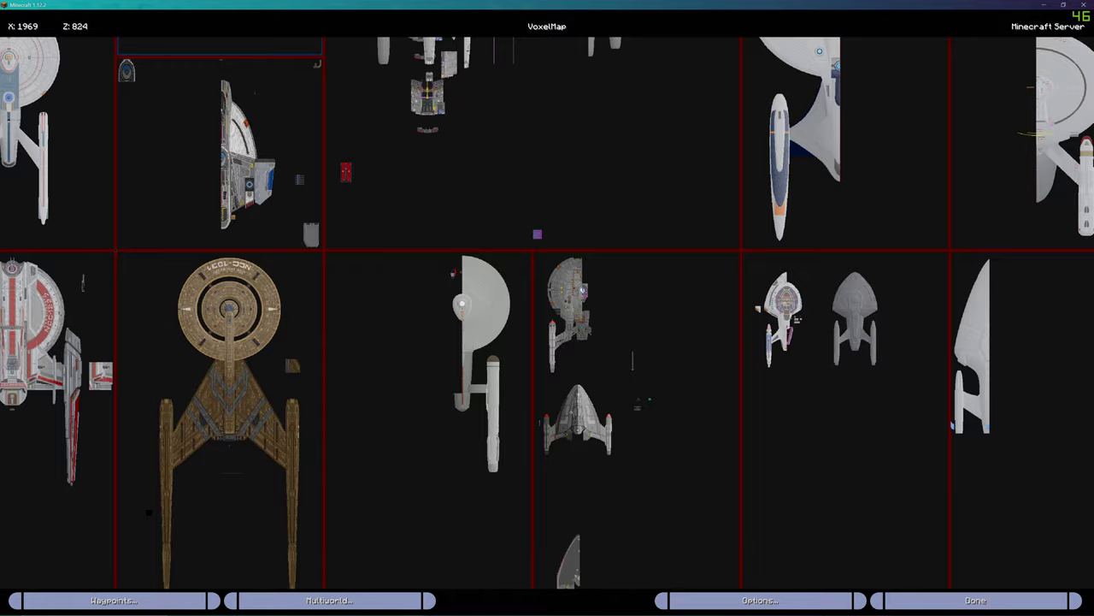
pyautogui.moveTo(547, 428); pyautogui.dragTo(529, 221)
pyautogui.moveTo(547, 427); pyautogui.dragTo(490, 241)
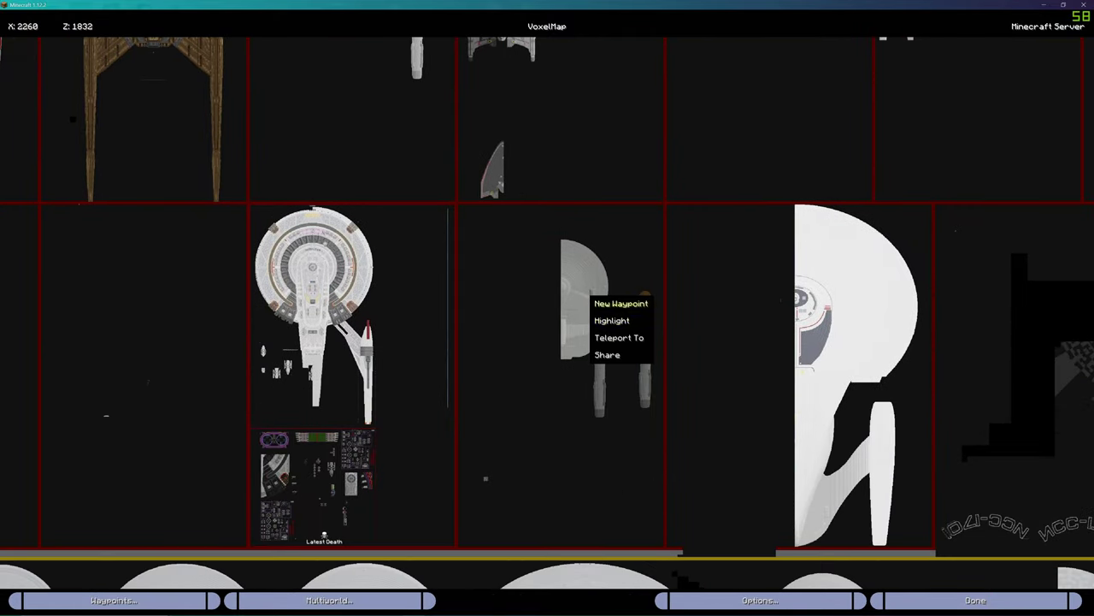
pyautogui.press('Escape')
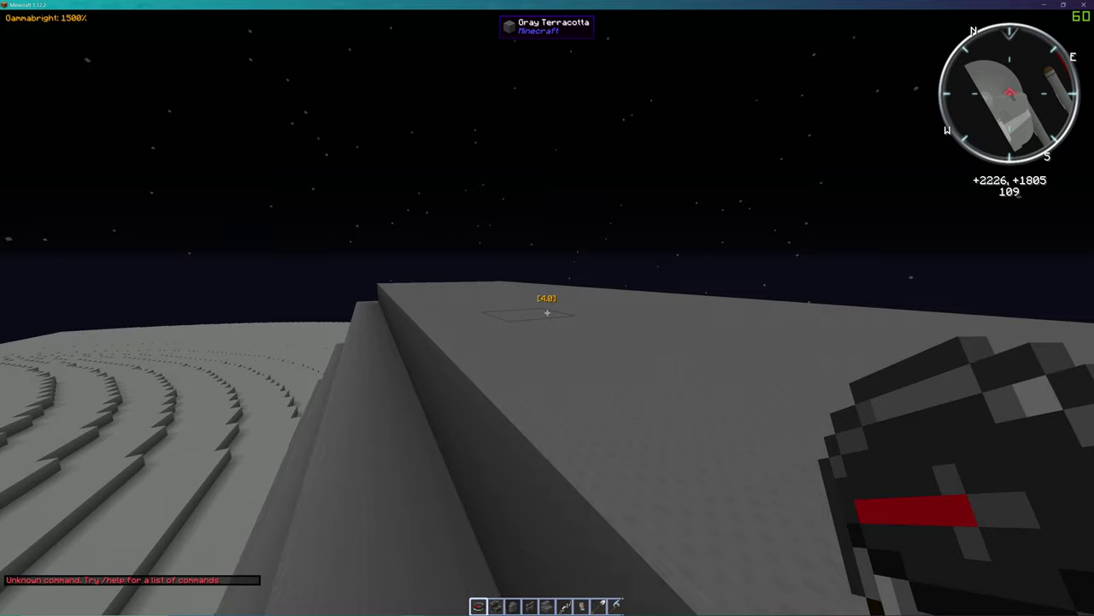
# Step: Fly over the saucer top toward the nacelle and back to the deck
pyautogui.press('w')
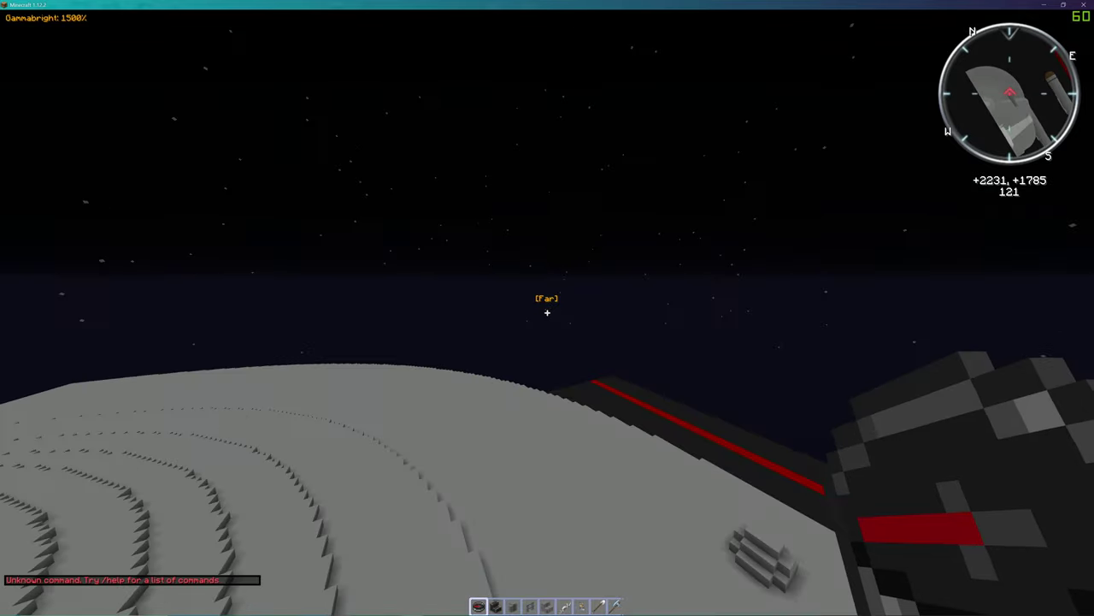
pyautogui.press('w')
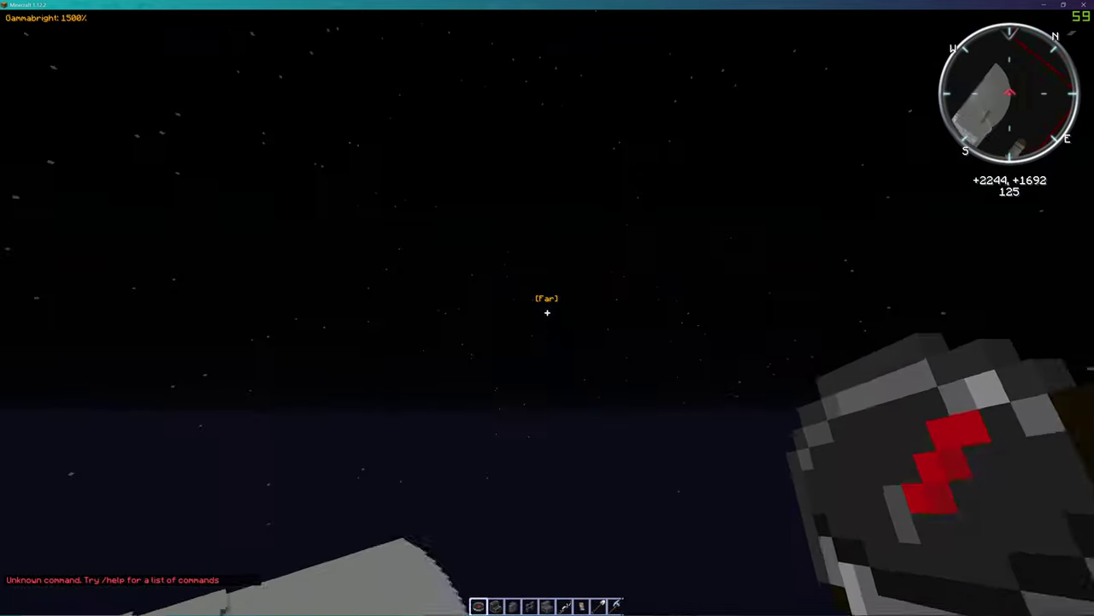
pyautogui.press('w')
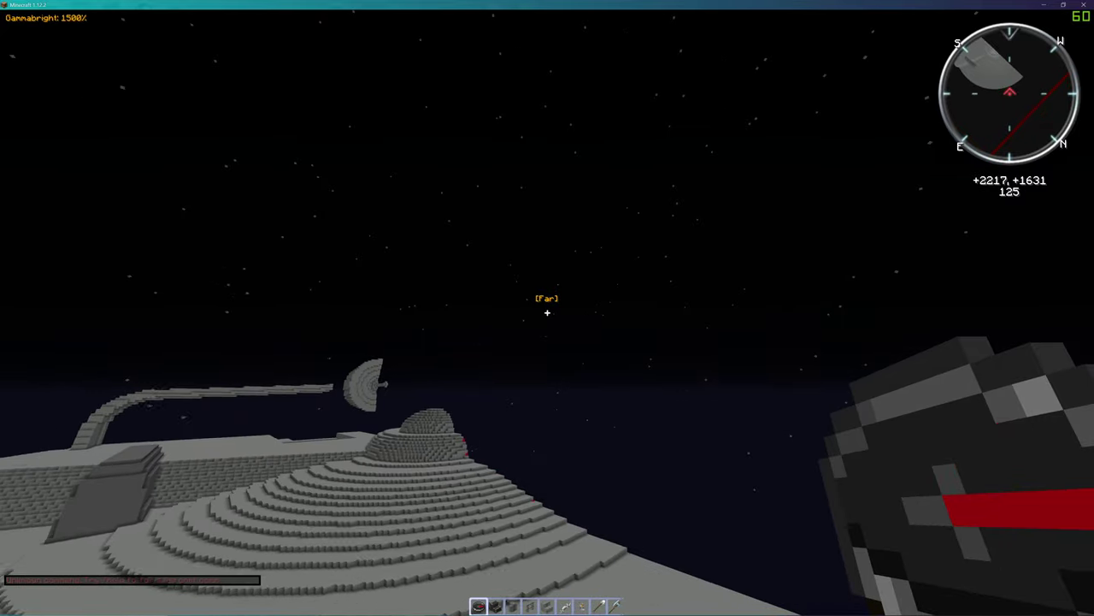
pyautogui.press('w')
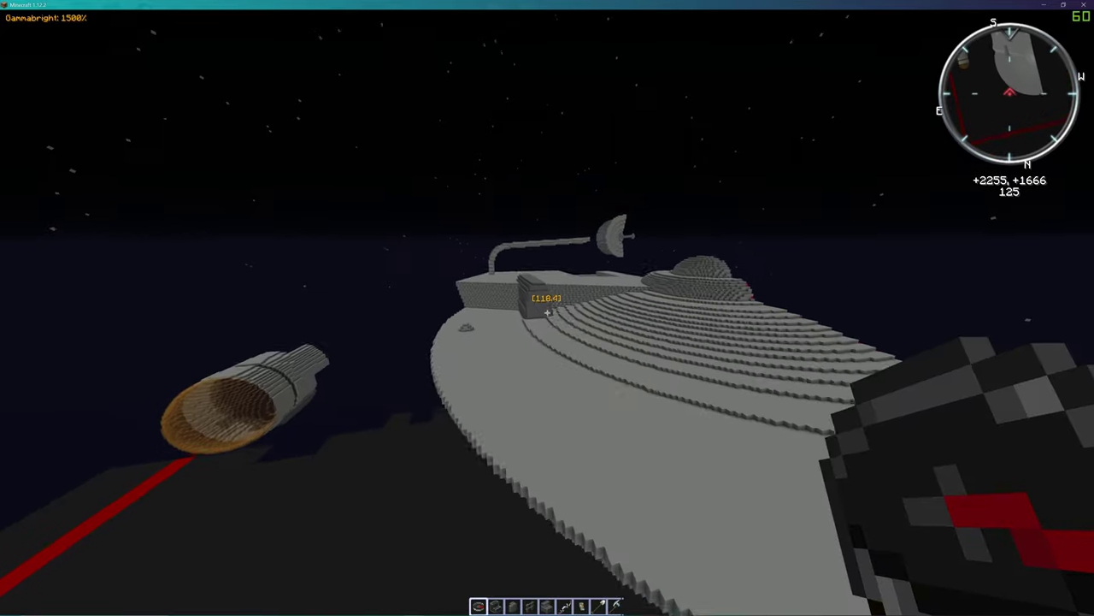
pyautogui.press('w')
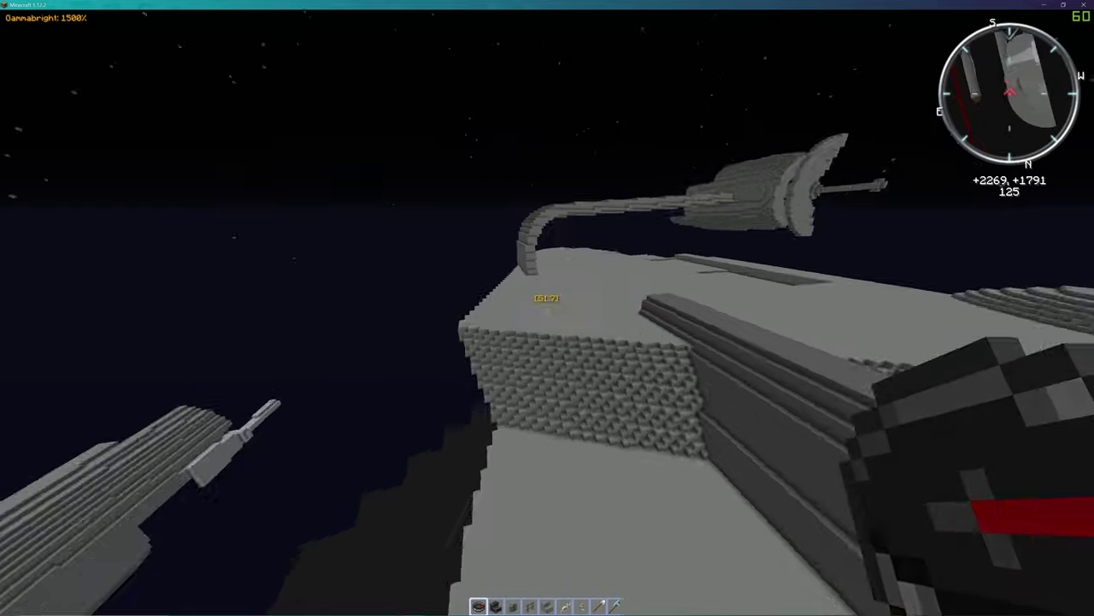
pyautogui.press('w')
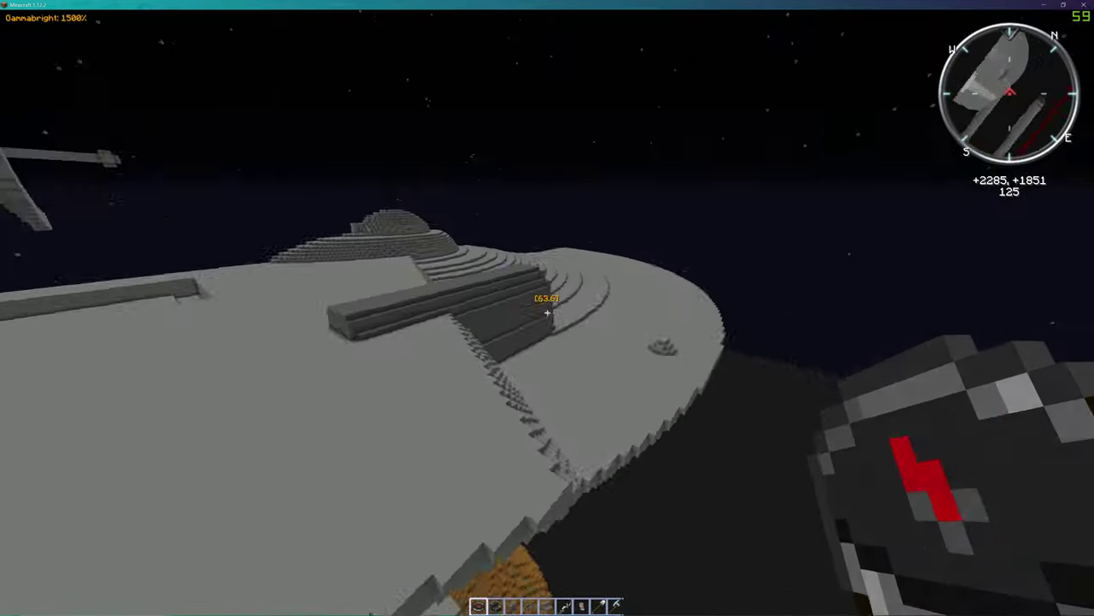
# Step: Swing down to the hull's side and climb back up to the deck
pyautogui.press('shift')
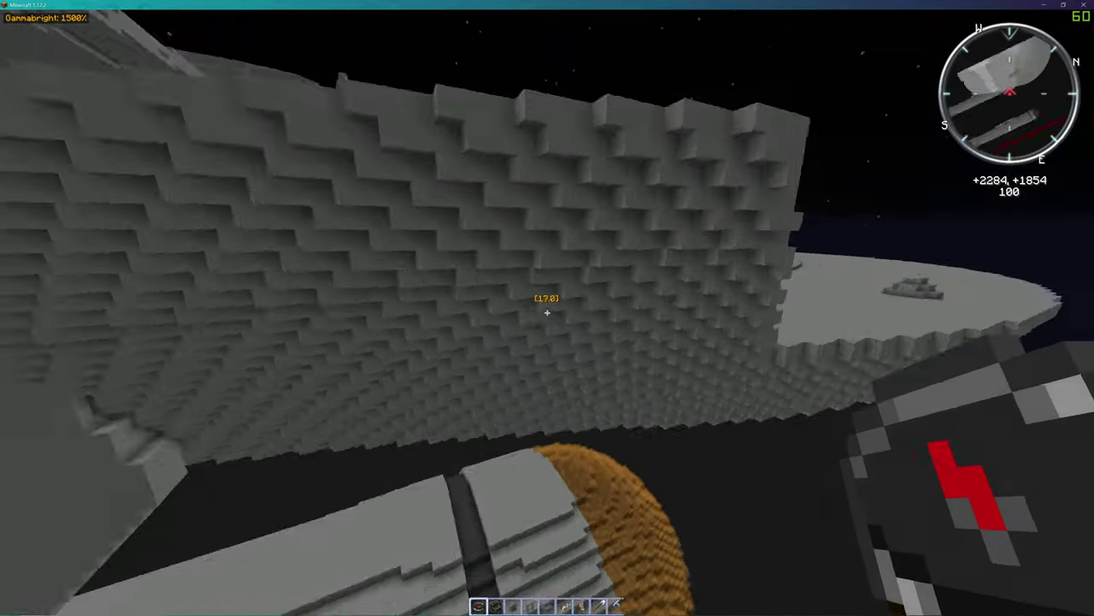
pyautogui.press('w')
pyautogui.press('w')
pyautogui.press('space')
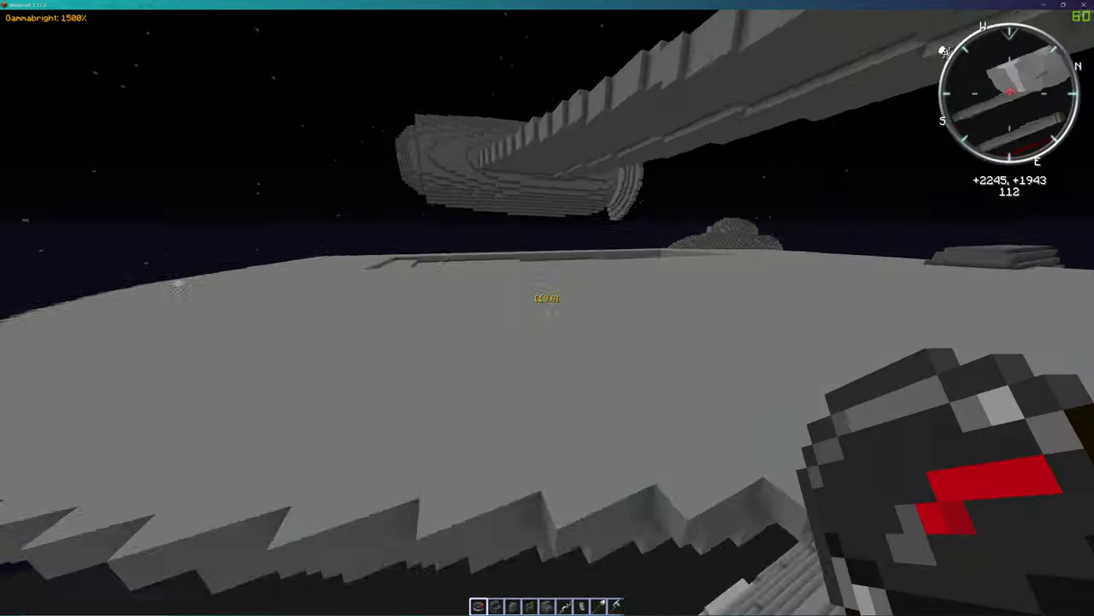
# Step: Fly down beside the red-striped hull, then reopen the map centred on the ship
pyautogui.press('w')
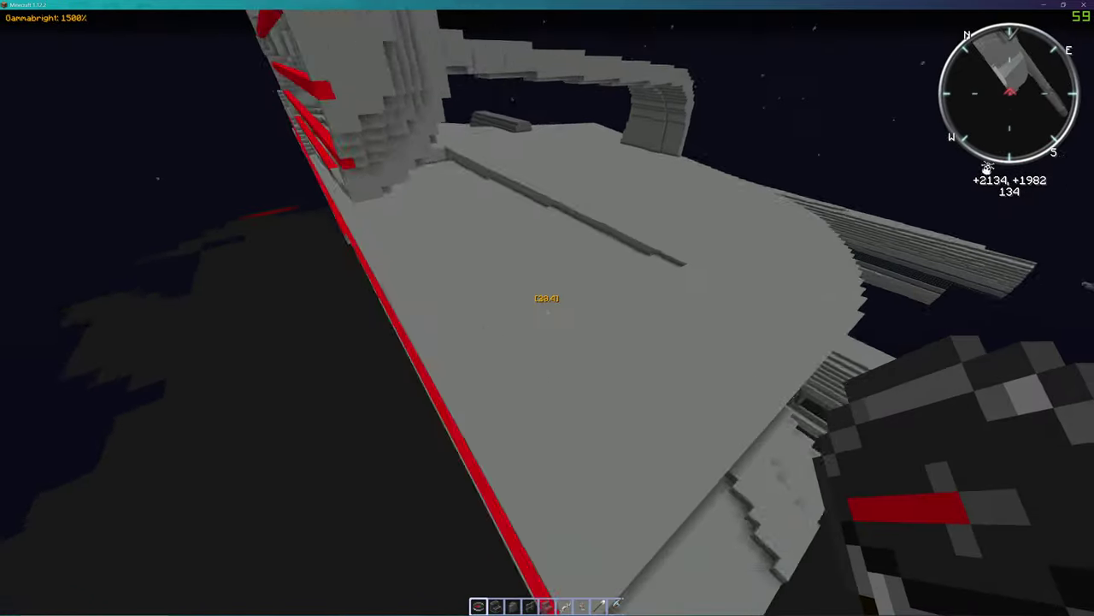
pyautogui.press('shift')
pyautogui.press('w')
pyautogui.press('shift')
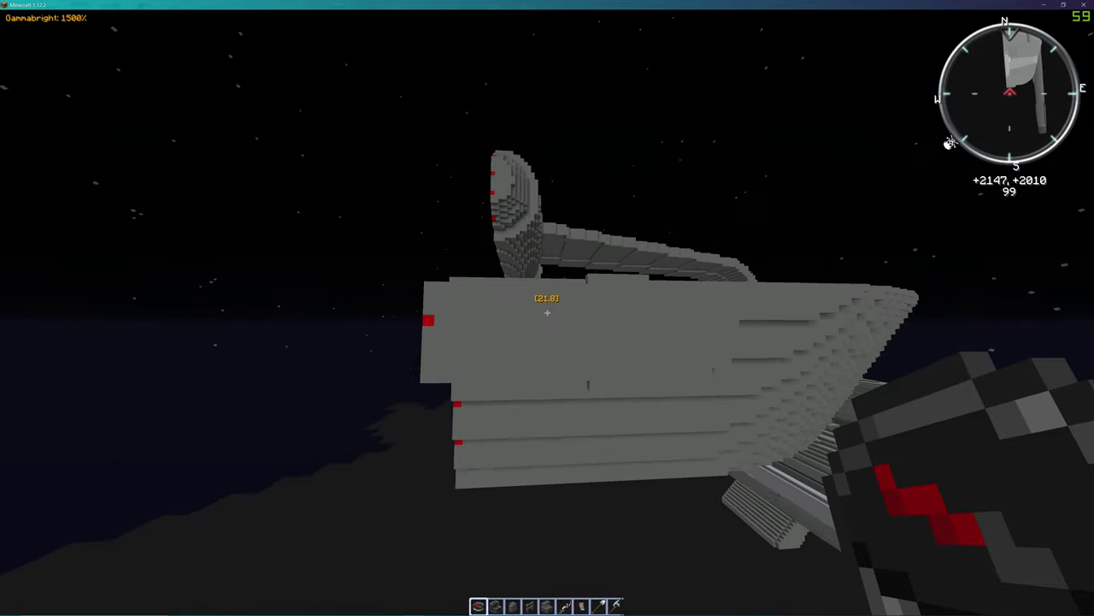
pyautogui.press('w')
pyautogui.press('space')
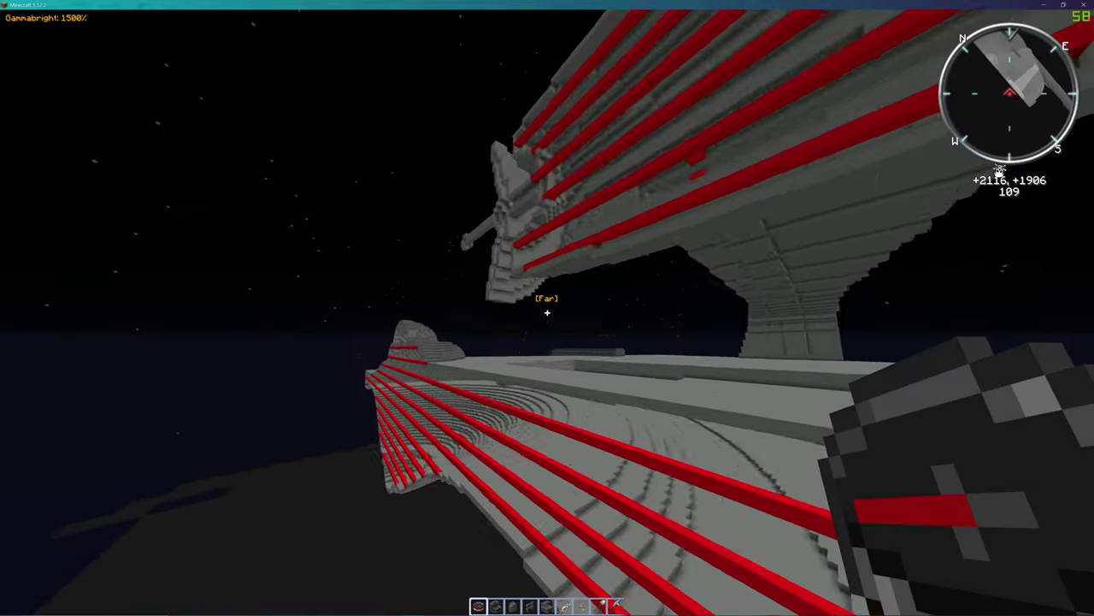
pyautogui.press('w')
pyautogui.press('m')
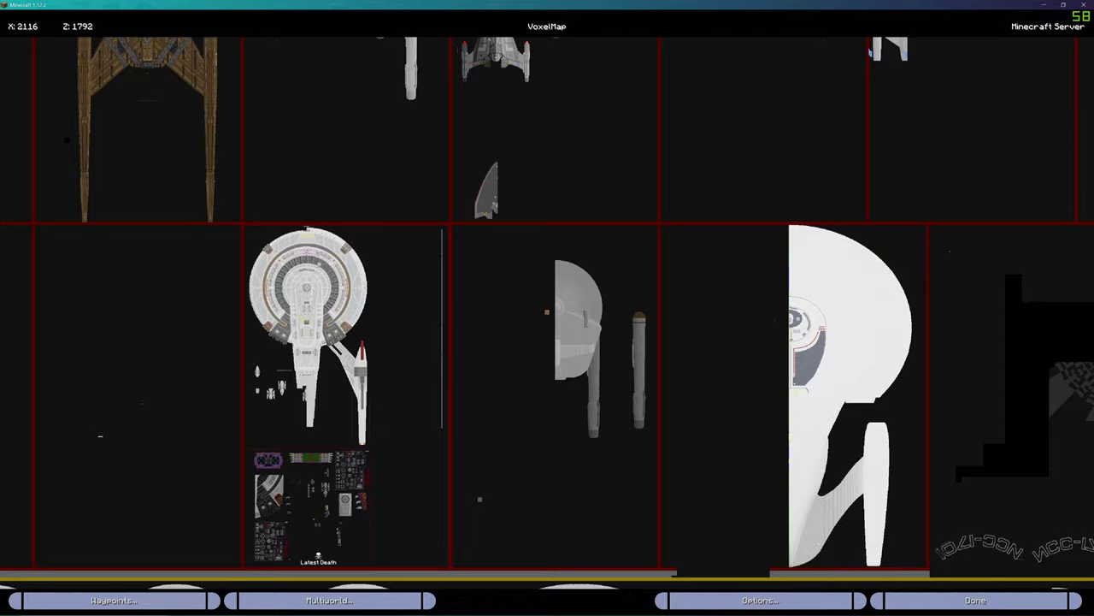
pyautogui.scroll(3, 547, 308)
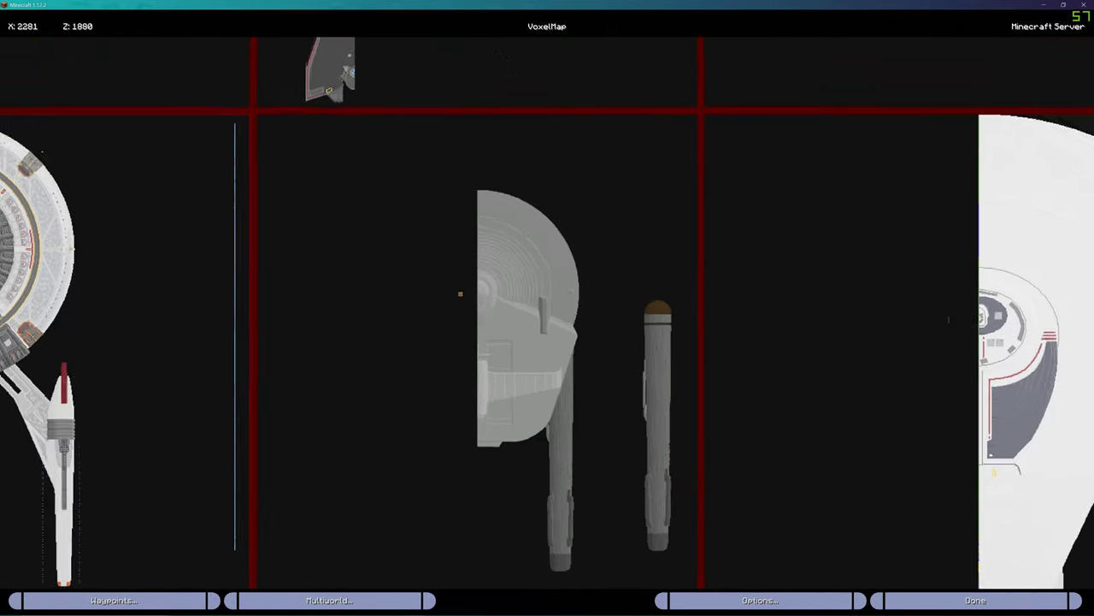
pyautogui.moveTo(547, 342); pyautogui.dragTo(535, 313)
pyautogui.scroll(2, 520, 321)
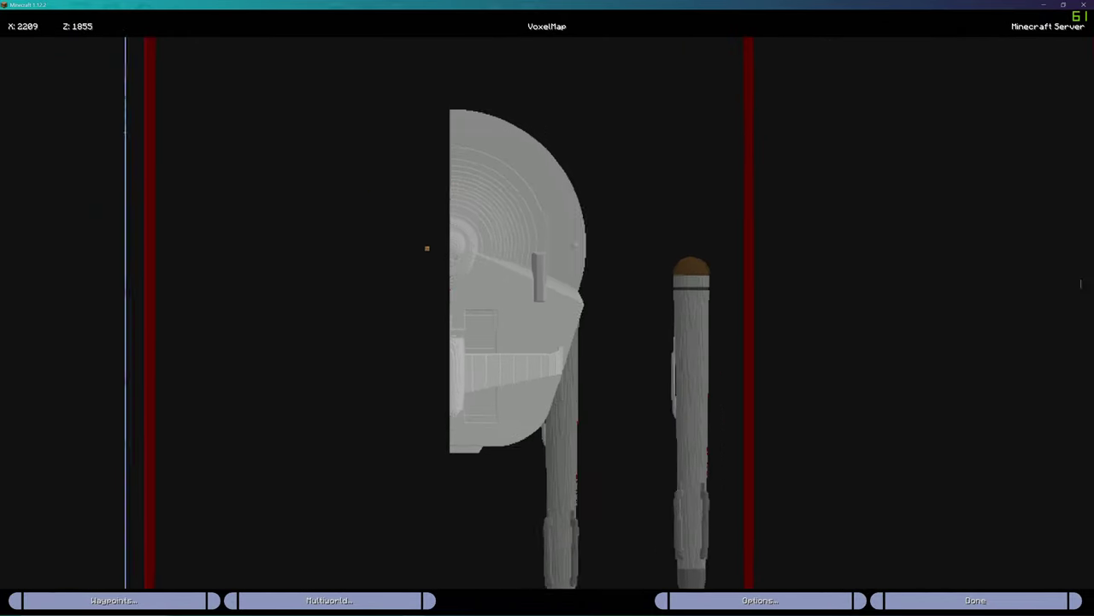
# Step: Close the map and fly along the stepped hull toward the dish structure
pyautogui.press('Escape')
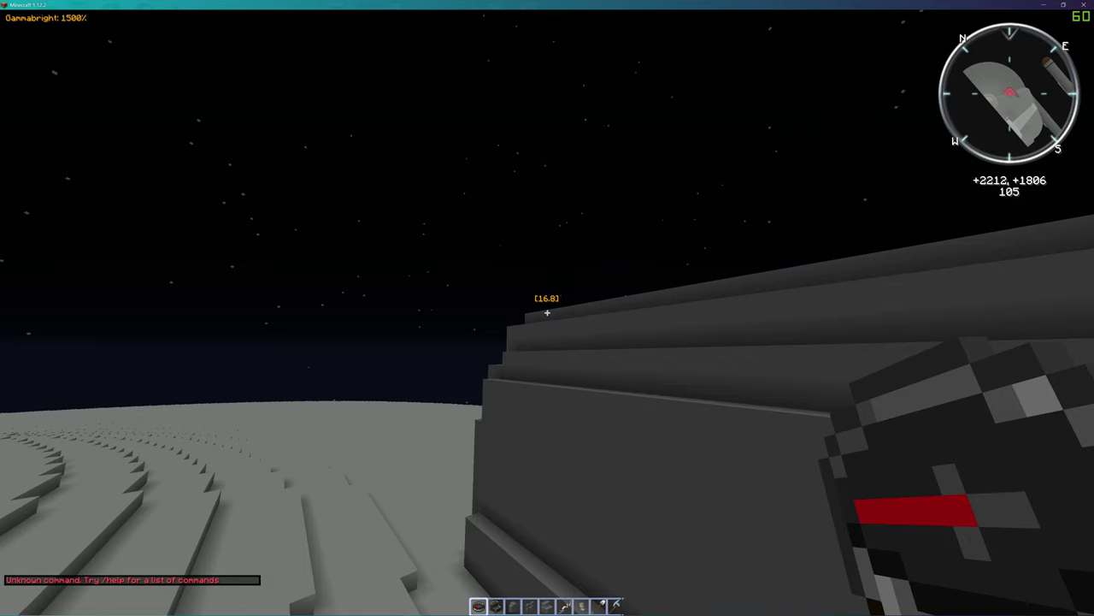
pyautogui.press('w')
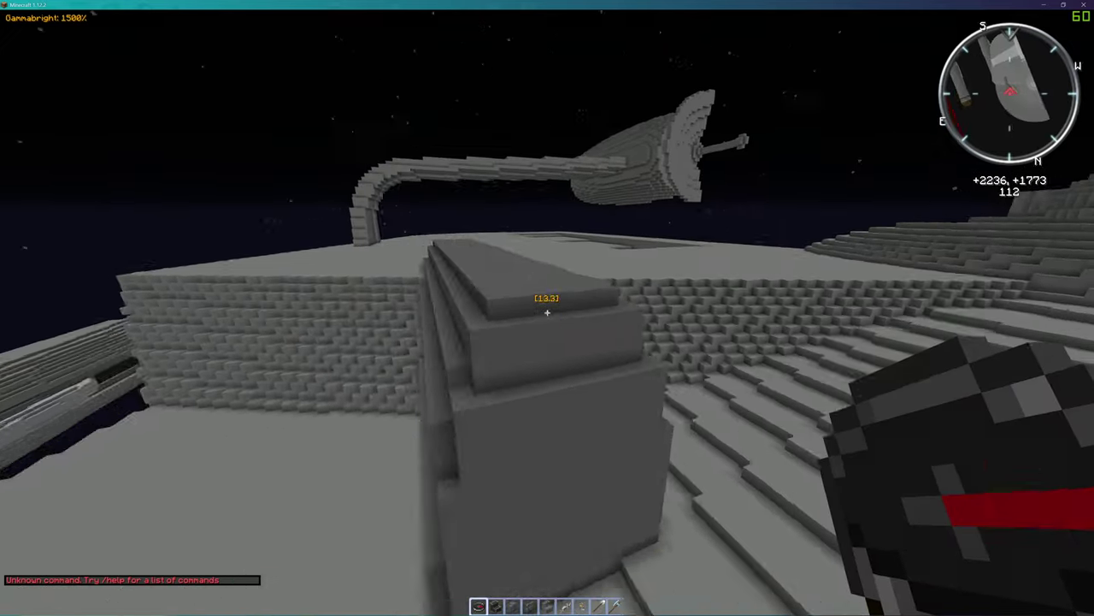
pyautogui.press('w')
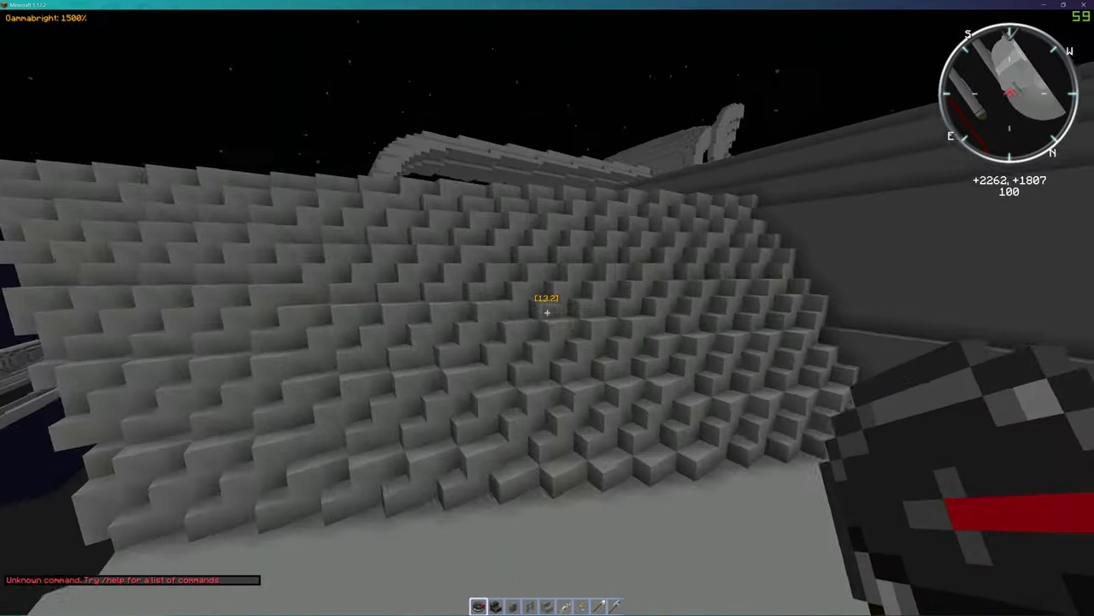
pyautogui.press('w')
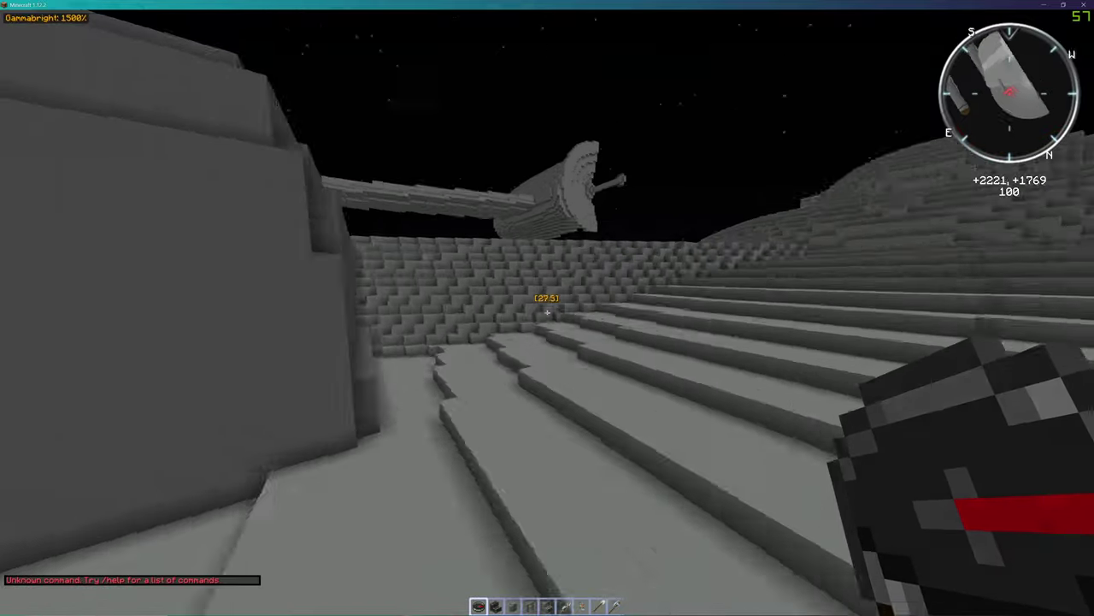
pyautogui.press('w')
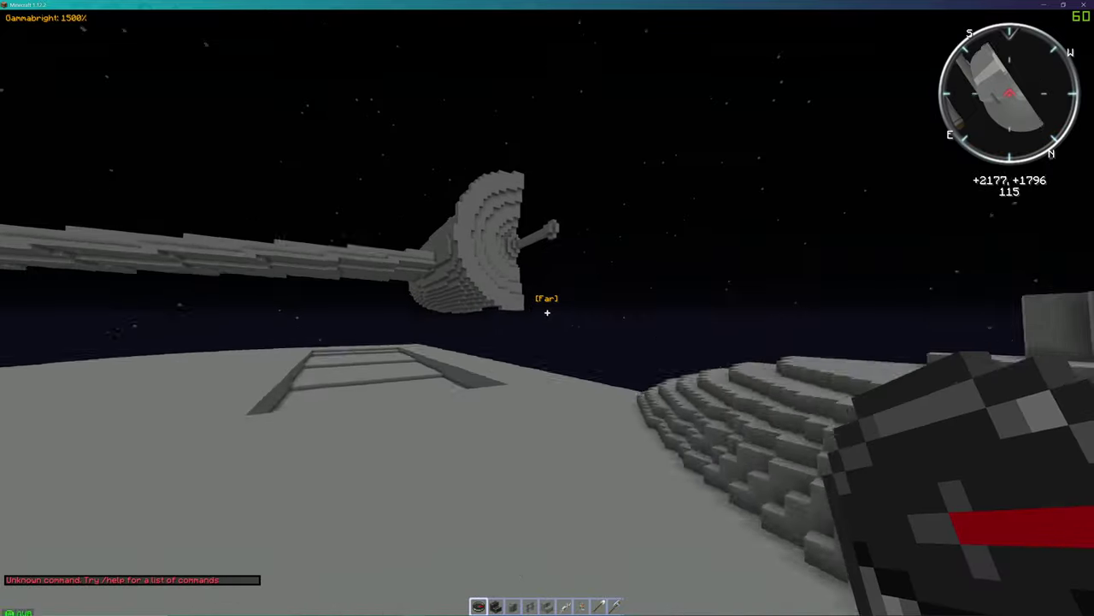
# Step: Circle the dish structure to the red-striped hull, then open the map showing more ships
pyautogui.press('w')
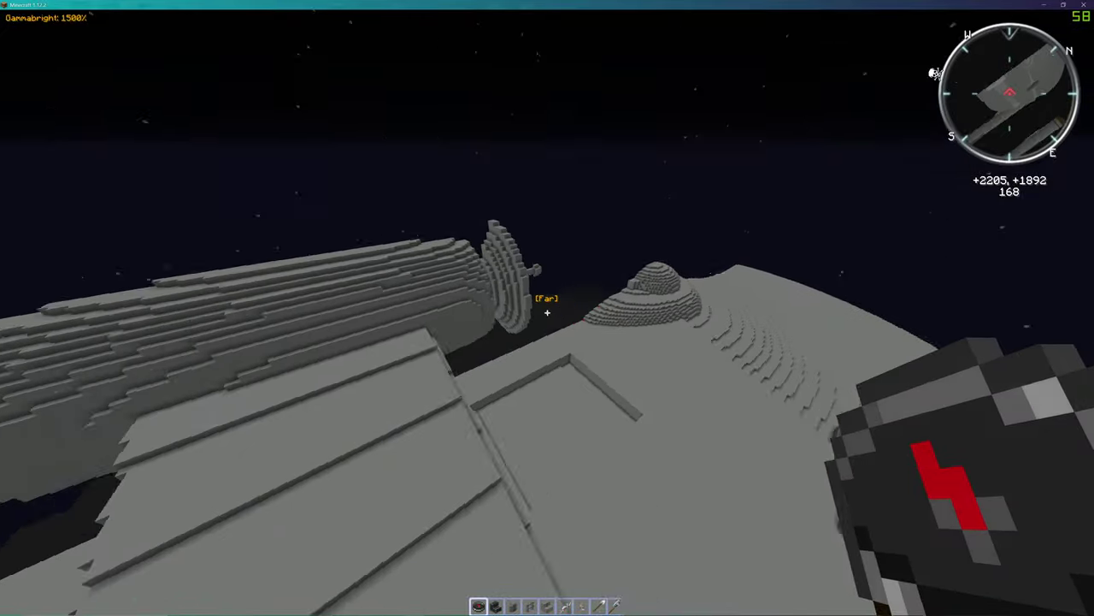
pyautogui.press('w')
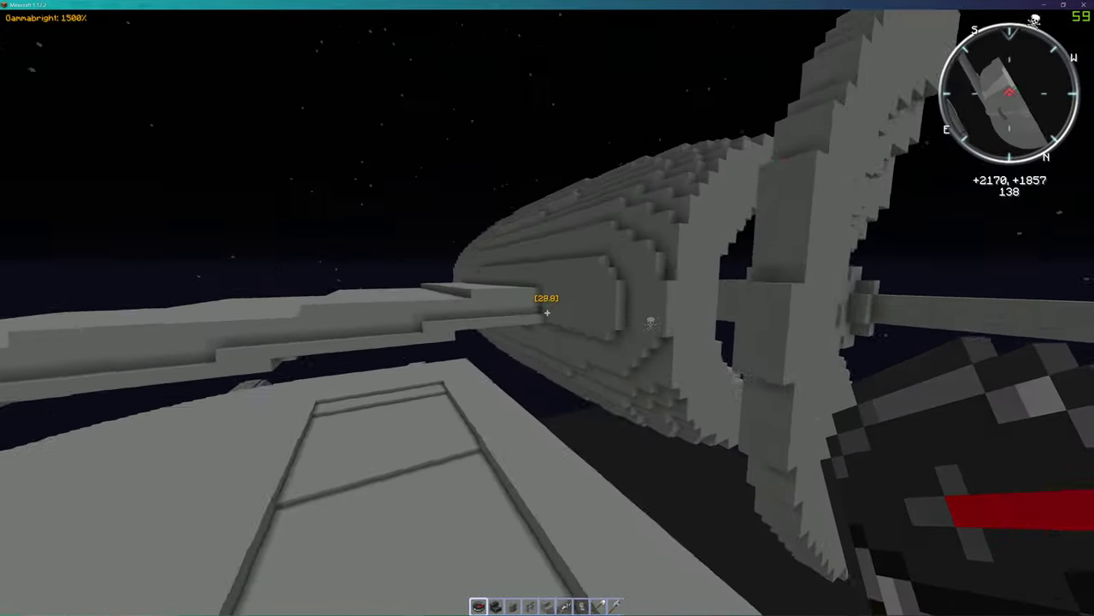
pyautogui.press('w')
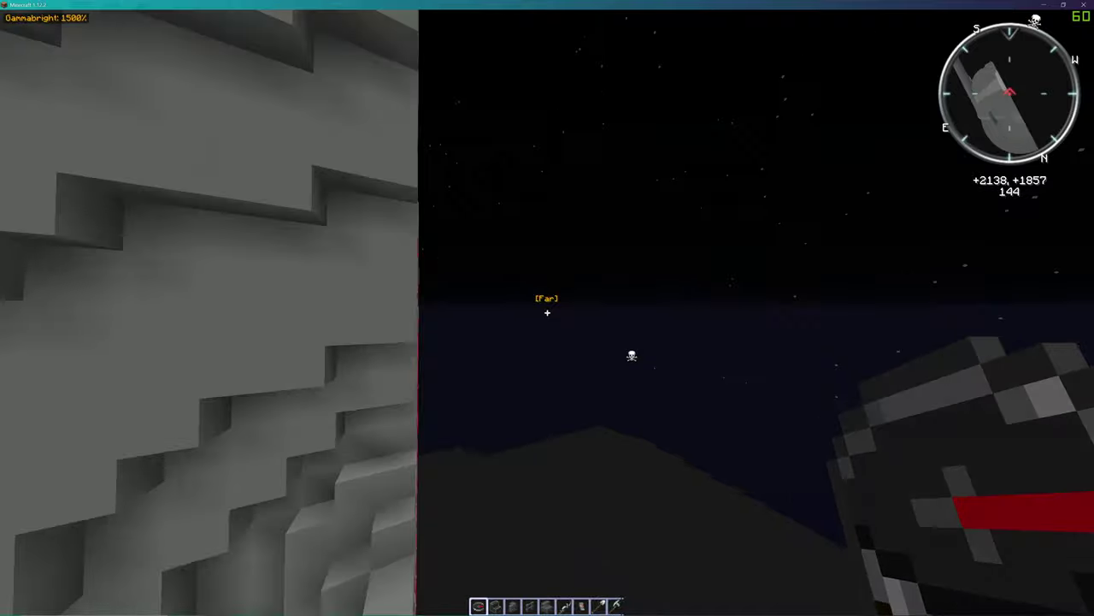
pyautogui.press('w')
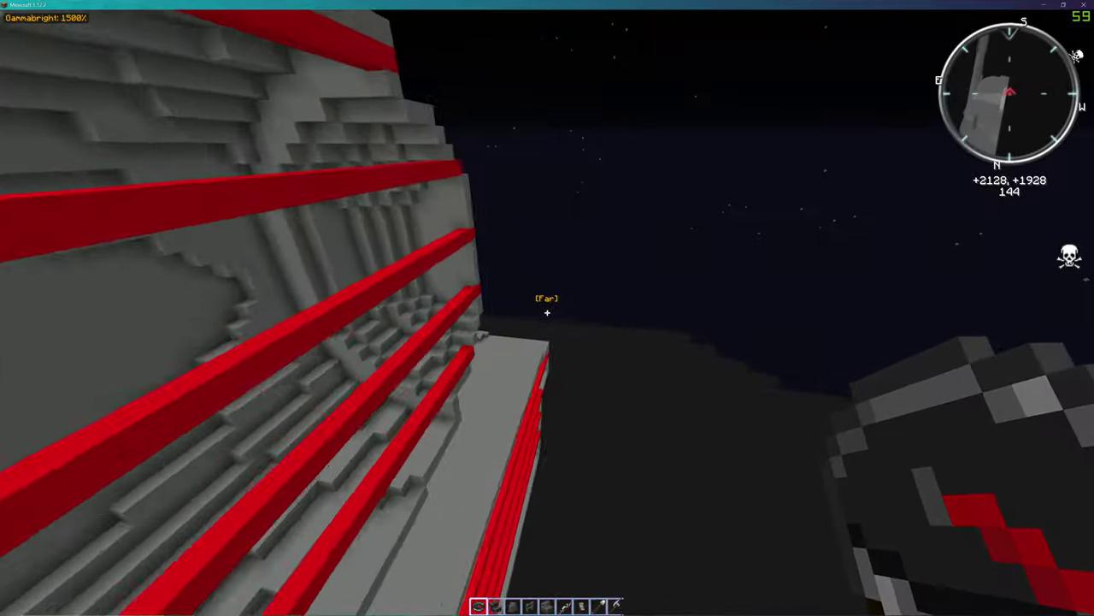
pyautogui.press('m')
pyautogui.scroll(-2, 545, 313)
pyautogui.scroll(-2, 581, 330)
pyautogui.moveTo(581, 330)
pyautogui.mouseDown()
pyautogui.moveTo(497, 277)
pyautogui.moveTo(439, 365)
pyautogui.moveTo(128, 376)
pyautogui.mouseUp()
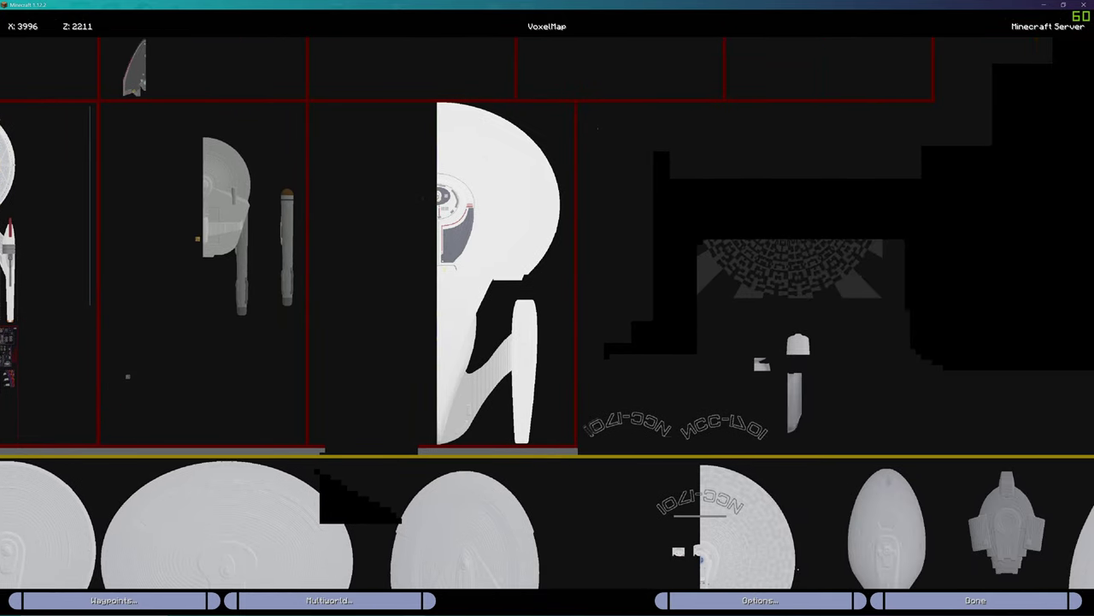
# Step: Pan the map across the empty stretch and centre the half-built NCC-1701 starship
pyautogui.moveTo(599, 376); pyautogui.dragTo(414, 378)
pyautogui.moveTo(413, 130); pyautogui.dragTo(126, 196)
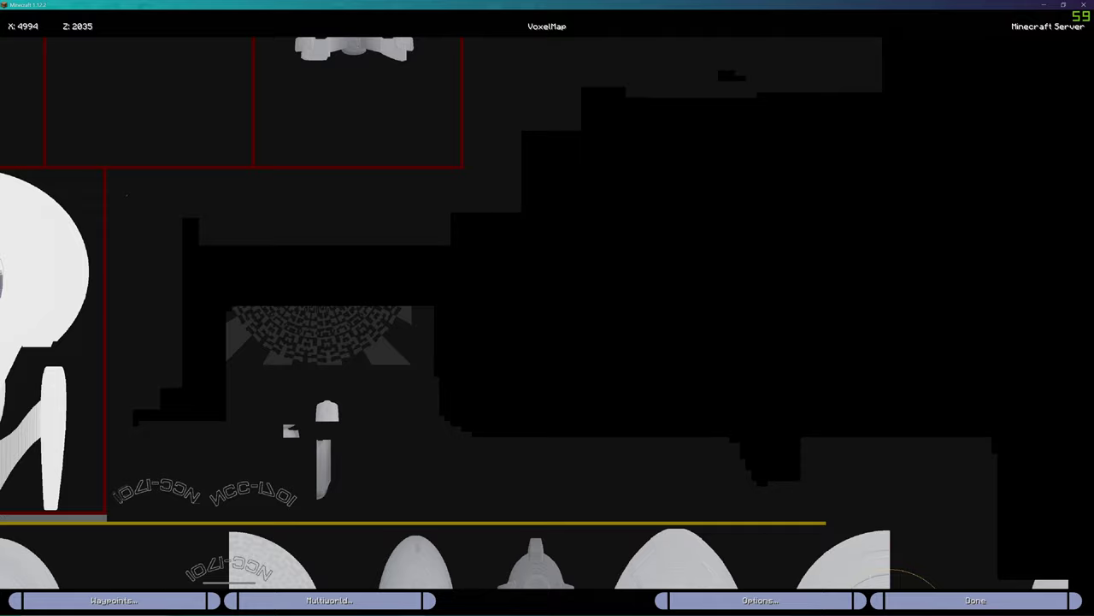
pyautogui.moveTo(256, 128)
pyautogui.mouseDown()
pyautogui.moveTo(167, 204)
pyautogui.moveTo(207, 192)
pyautogui.mouseUp()
pyautogui.moveTo(256, 86); pyautogui.dragTo(112, 105)
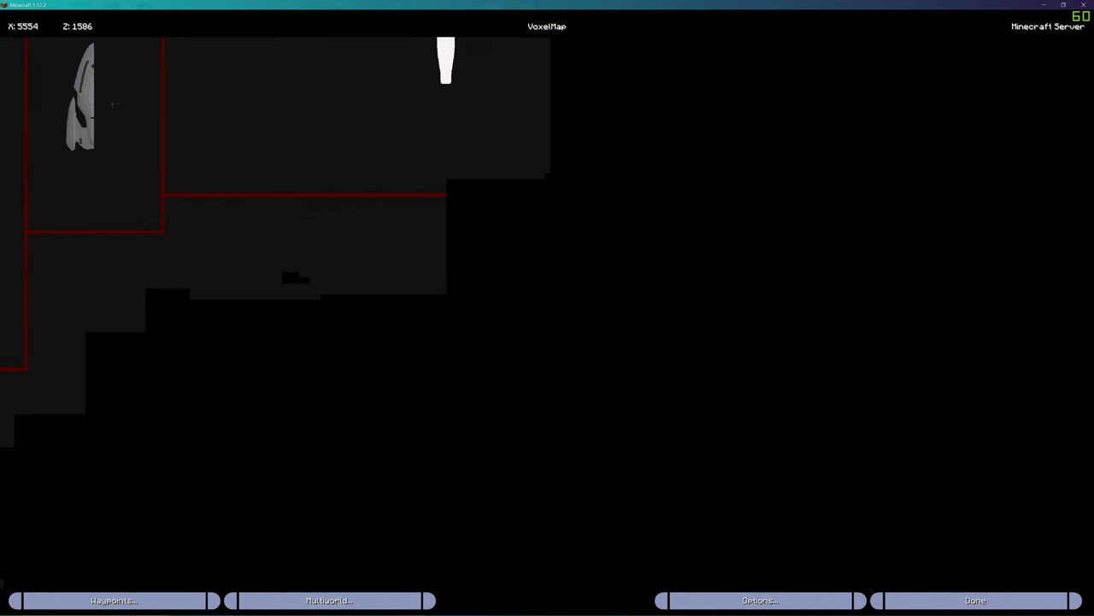
pyautogui.moveTo(256, 128); pyautogui.dragTo(146, 214)
pyautogui.moveTo(196, 43); pyautogui.dragTo(196, 333)
pyautogui.moveTo(196, 282); pyautogui.dragTo(196, 255)
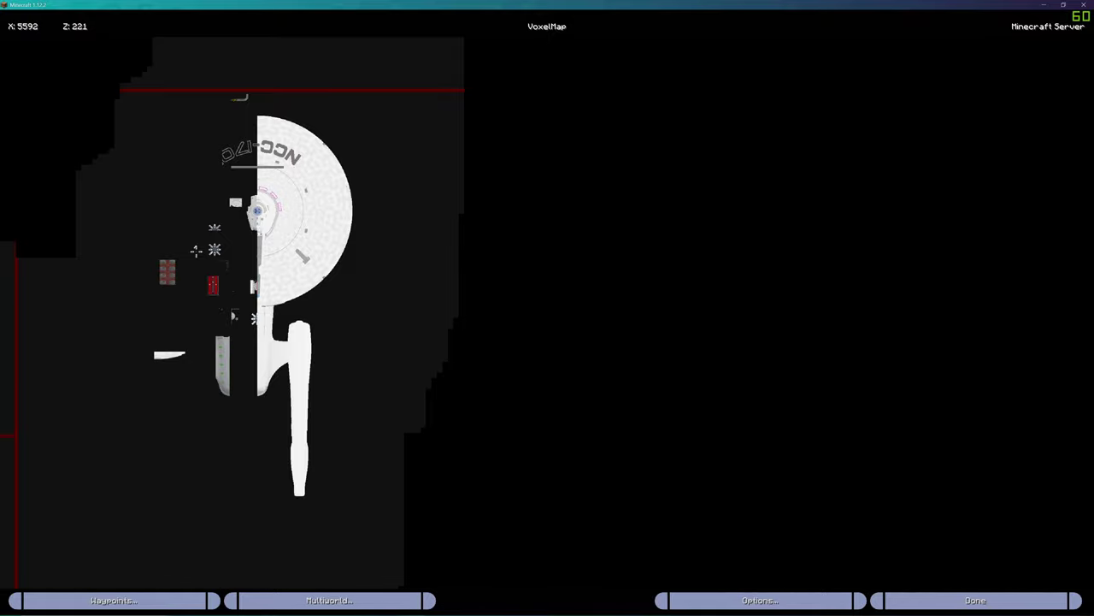
pyautogui.scroll(3, 242, 94)
pyautogui.scroll(2, 241, 95)
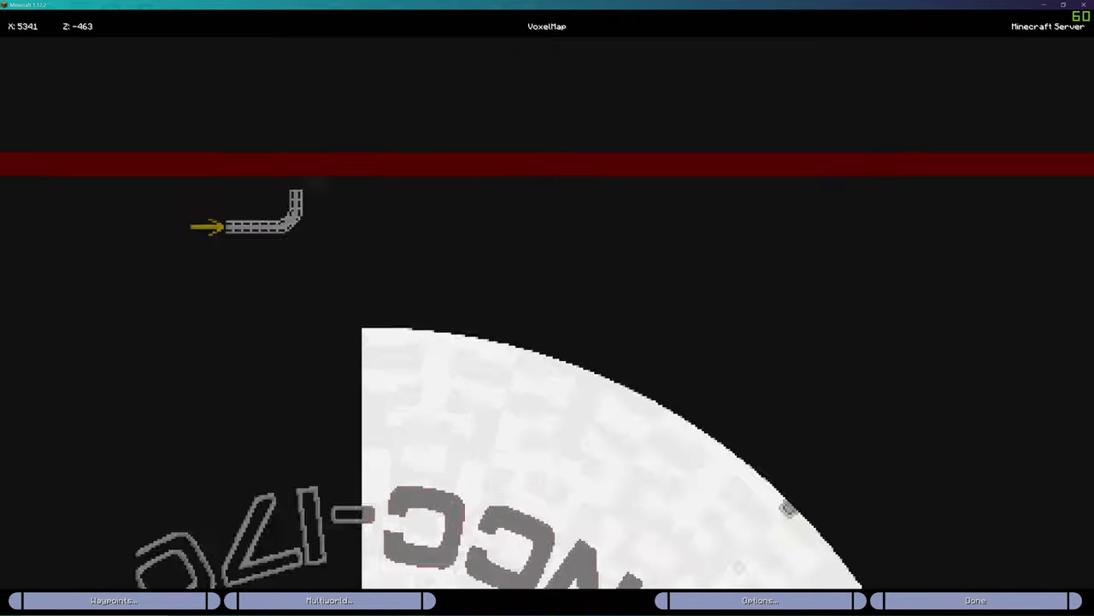
# Step: Close the map and walk into the white corridor, viewing its ceiling lights
pyautogui.press('Escape')
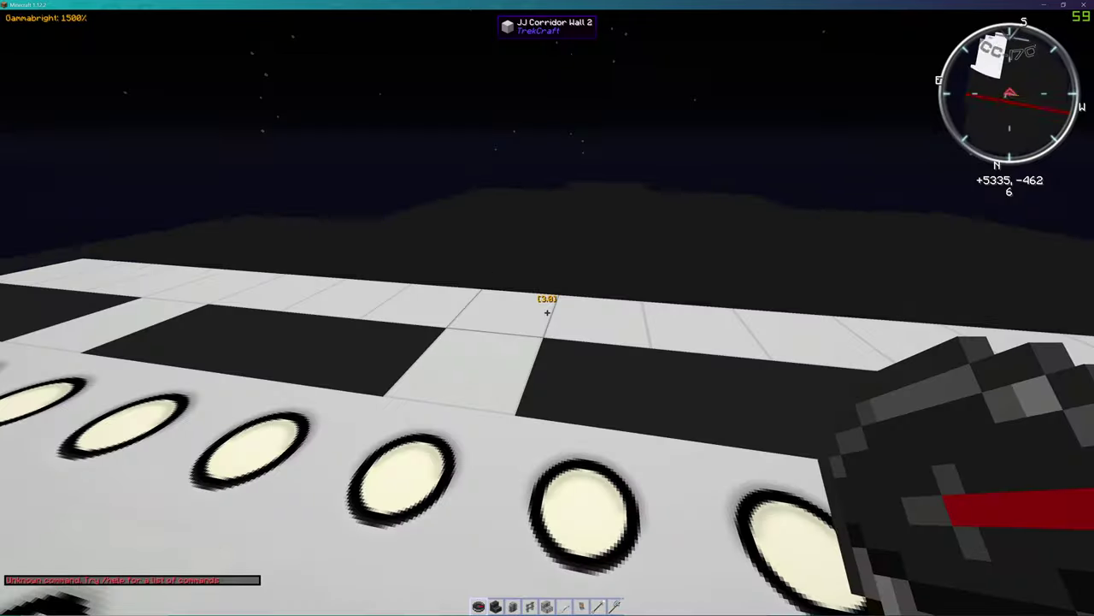
pyautogui.press('w')
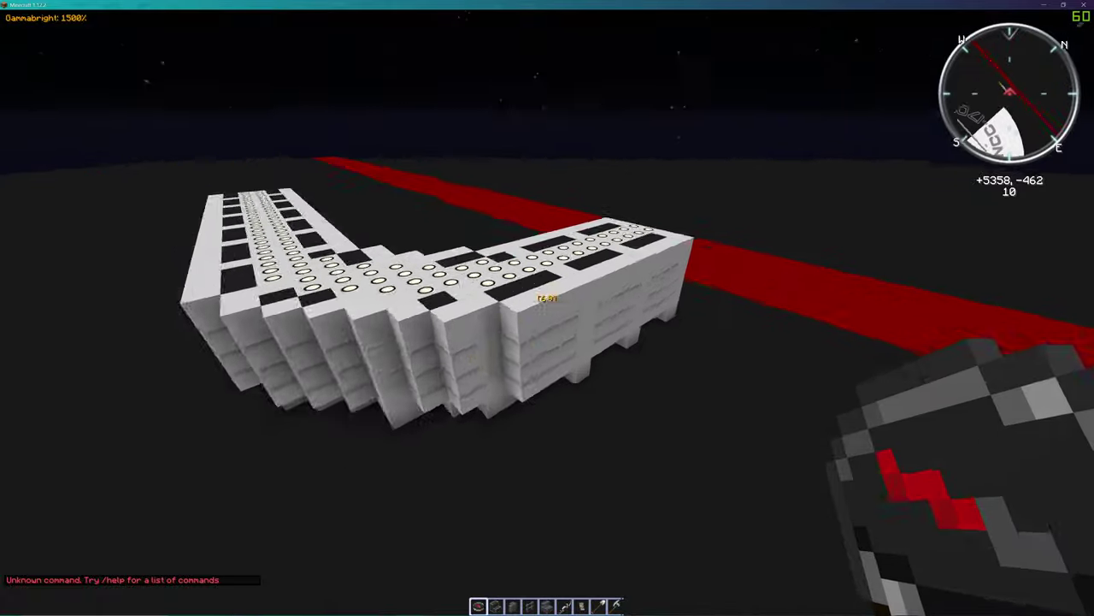
pyautogui.press('w')
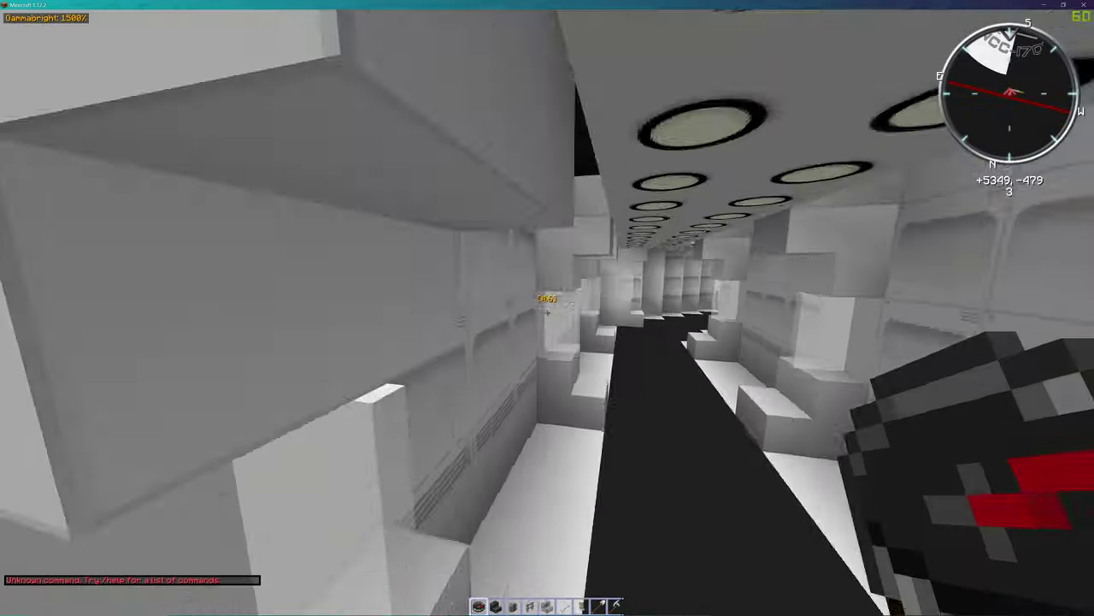
pyautogui.press('w')
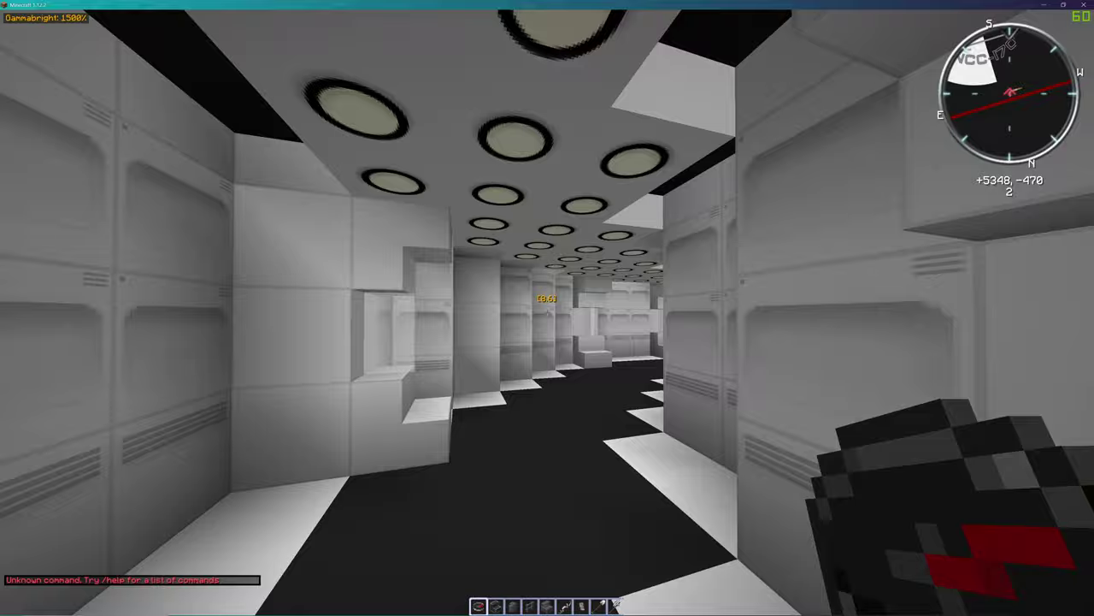
pyautogui.press('w')
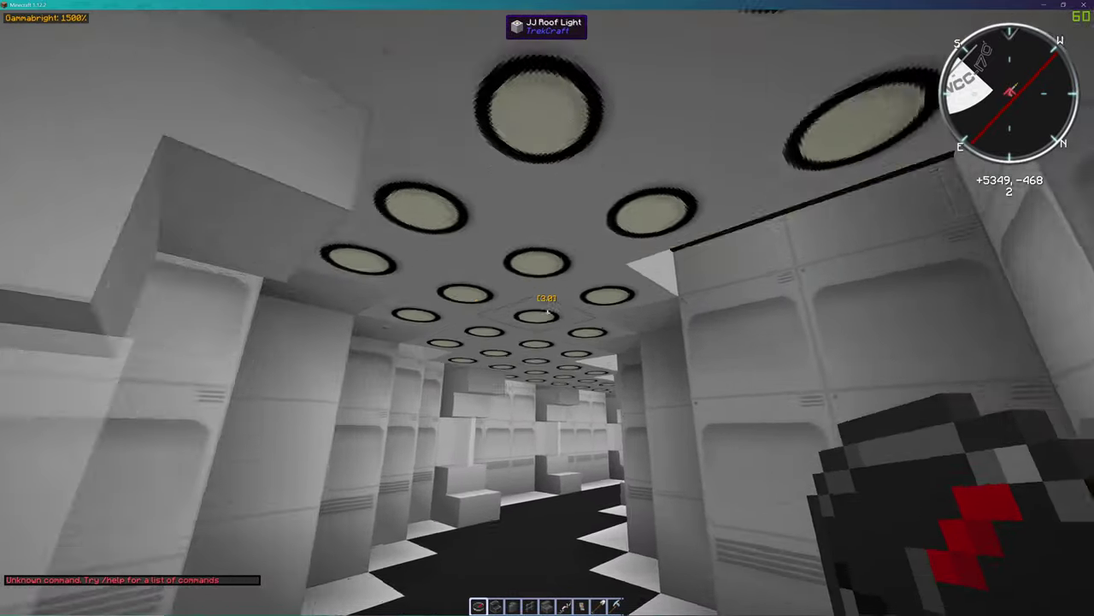
# Step: Read the labelled block signs and view the Jeffries Tube, then teleport to the saucer
pyautogui.press('w')
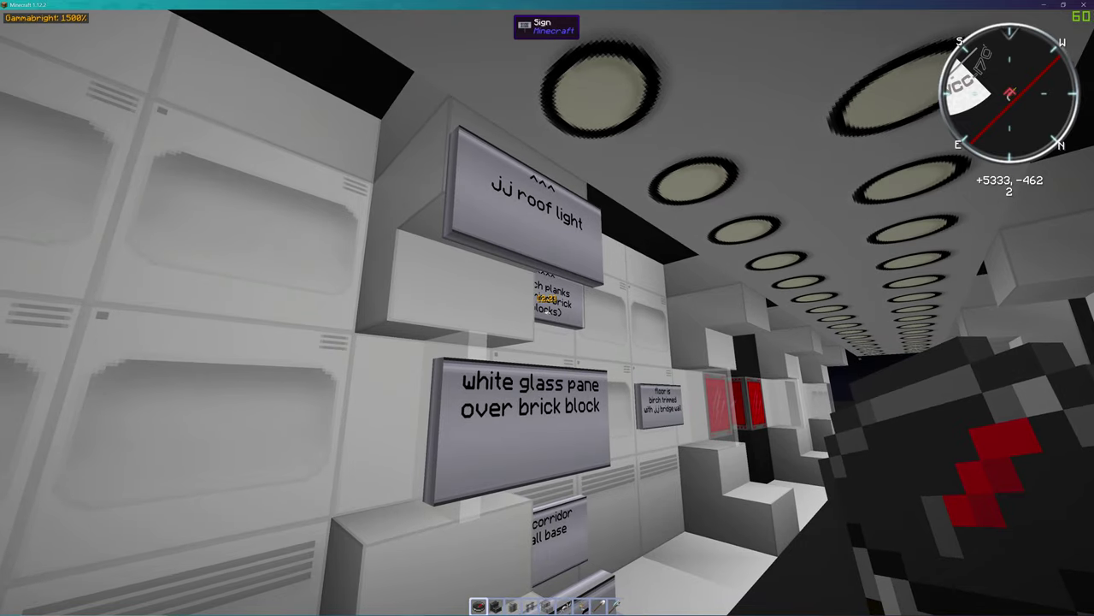
pyautogui.press('w')
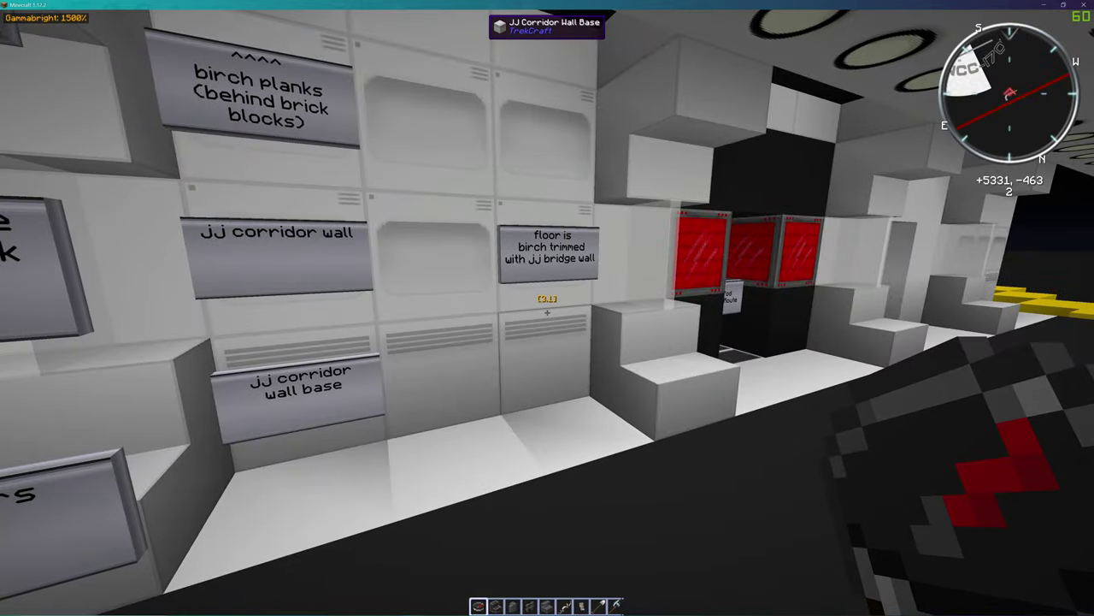
pyautogui.press('w')
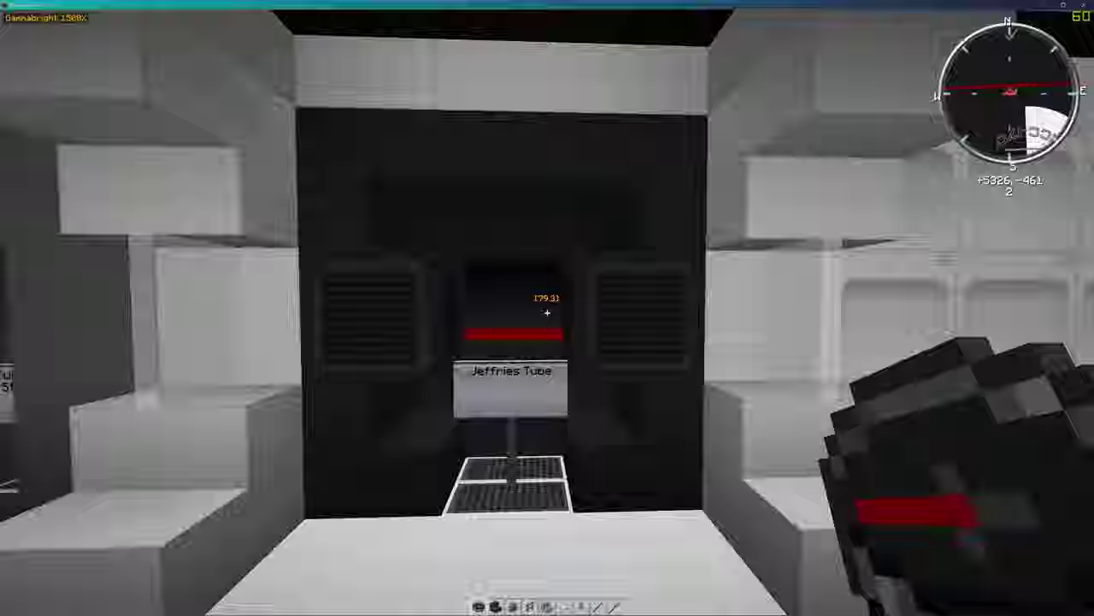
pyautogui.press('m')
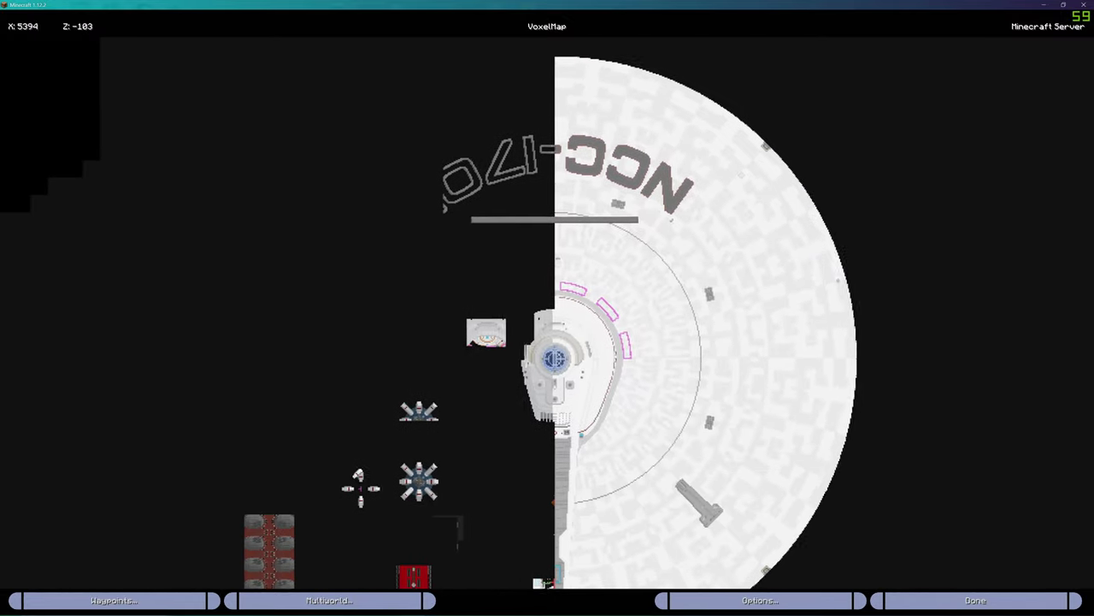
pyautogui.press('Escape')
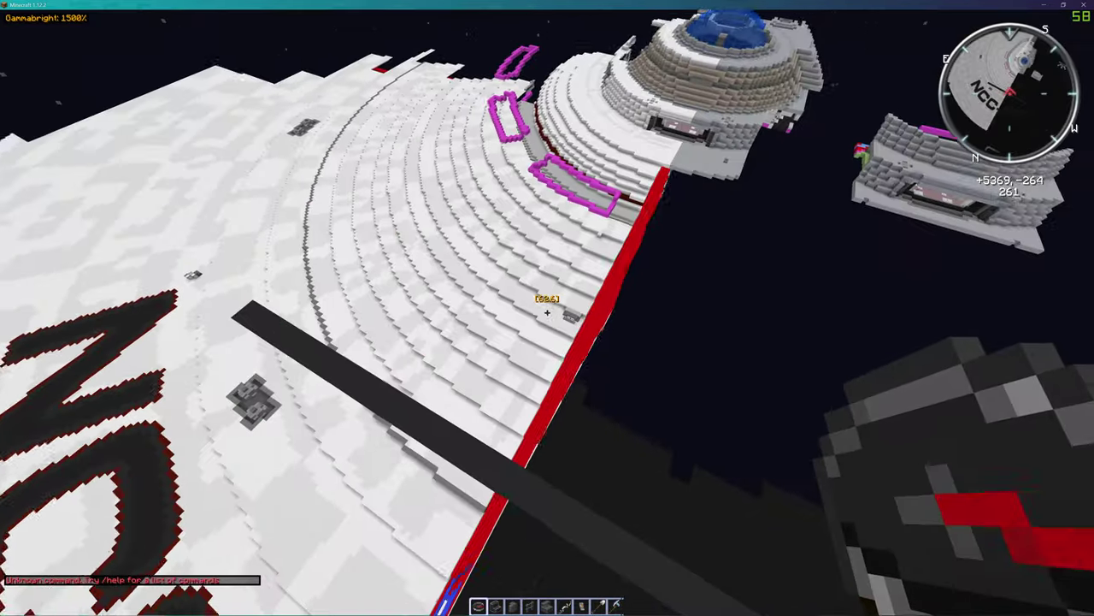
# Step: Fly down into the saucer interior and explore its corridor
pyautogui.press('w')
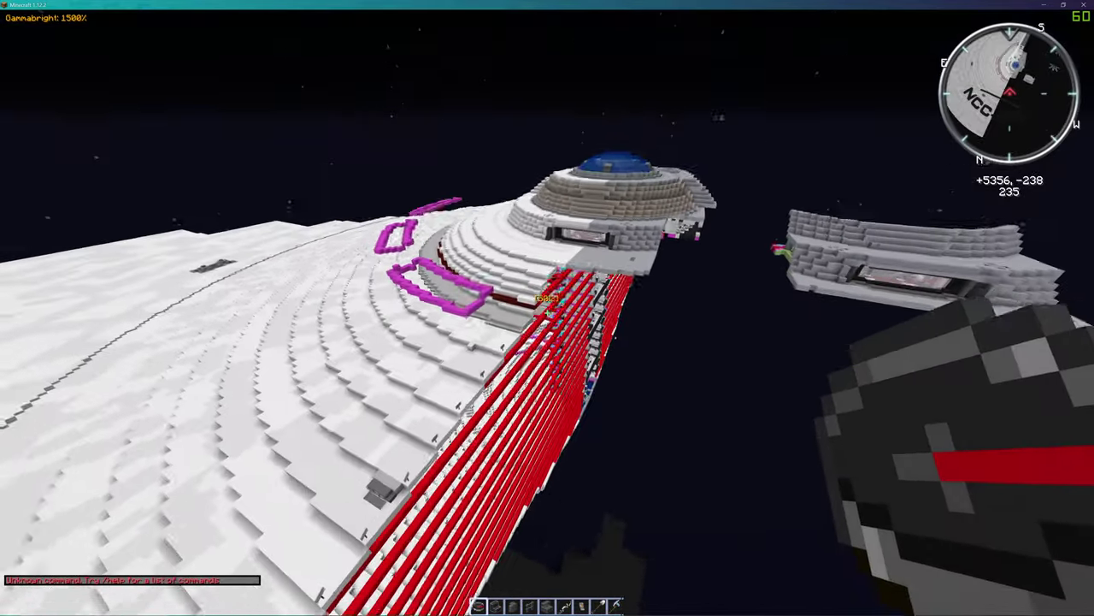
pyautogui.press('w')
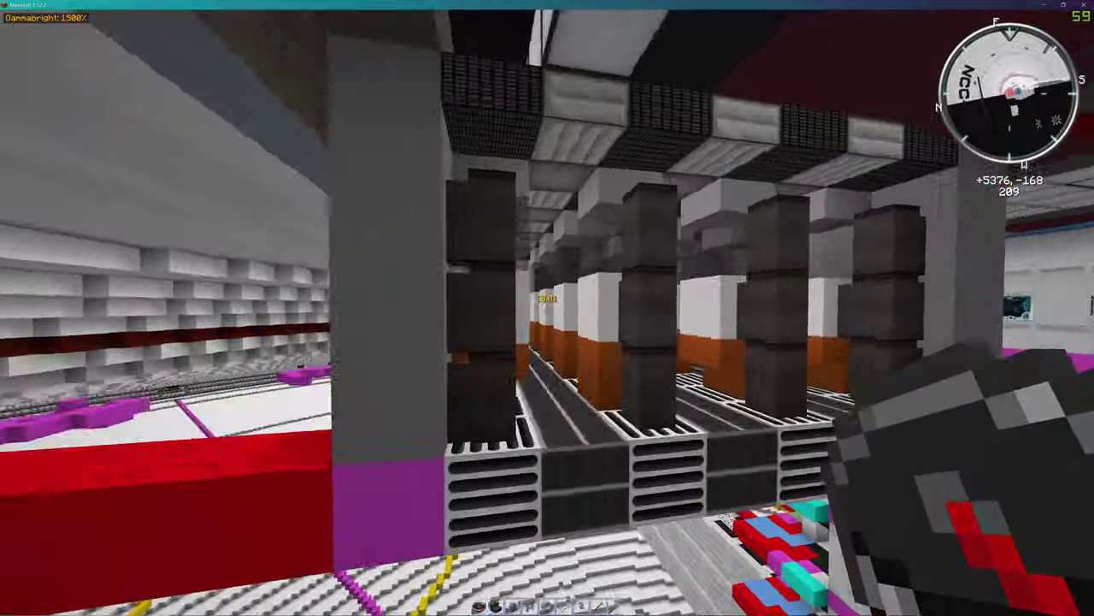
pyautogui.press('w')
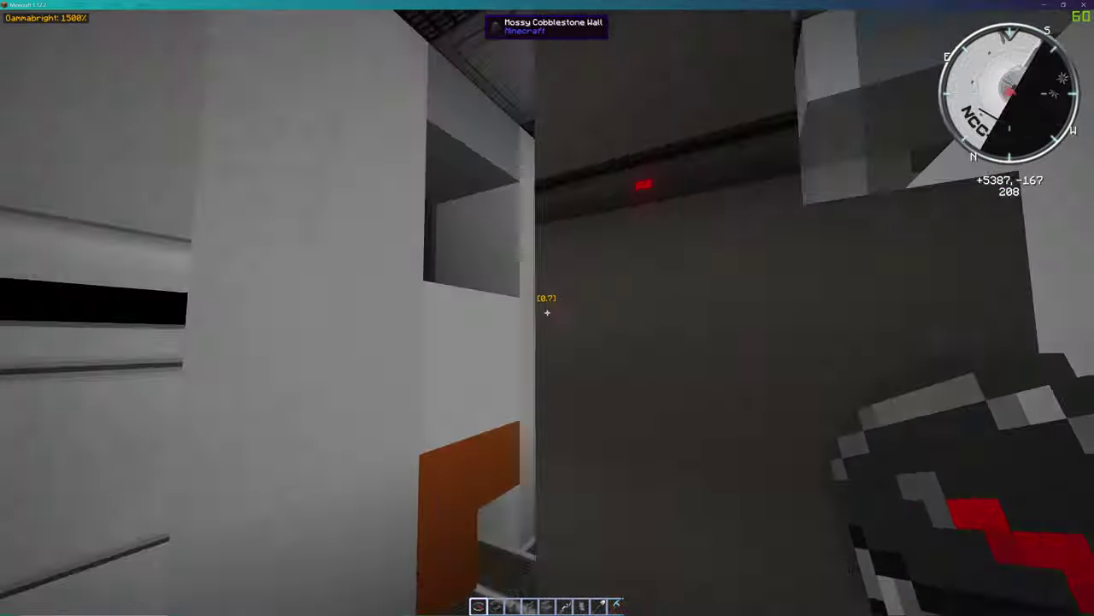
pyautogui.press('w')
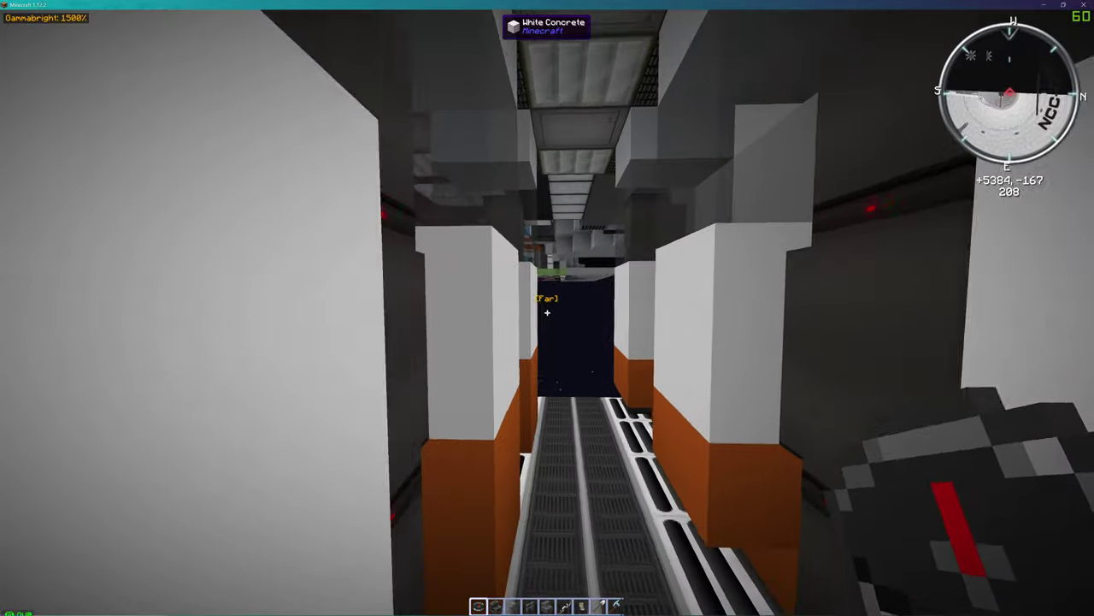
pyautogui.press('w')
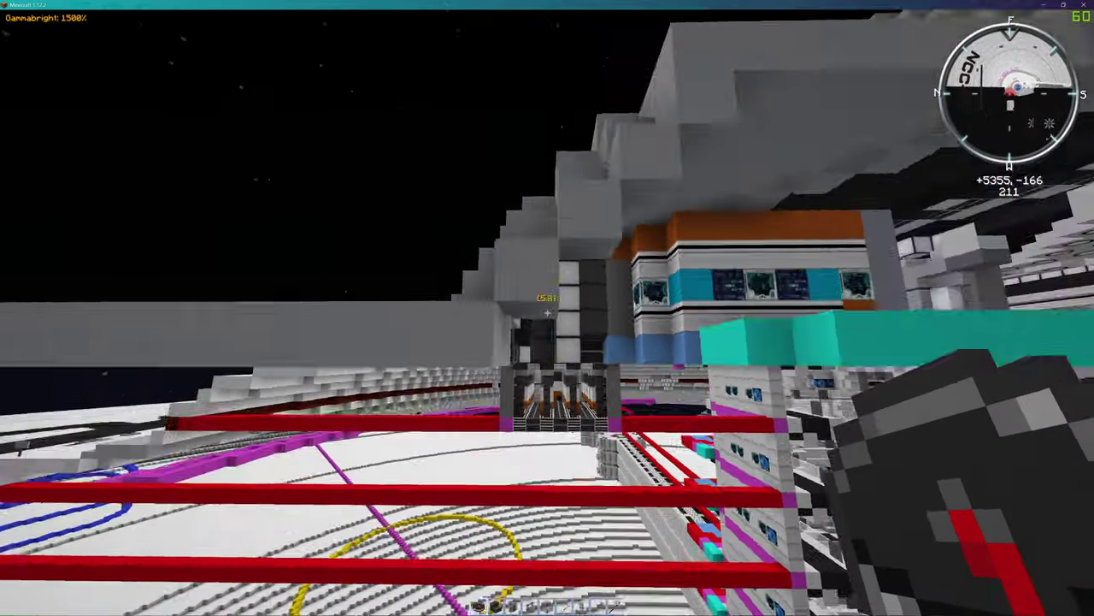
# Step: Descend onto the iron trapdoor in the saucer hull to inspect it
pyautogui.press('w')
pyautogui.press('shift')
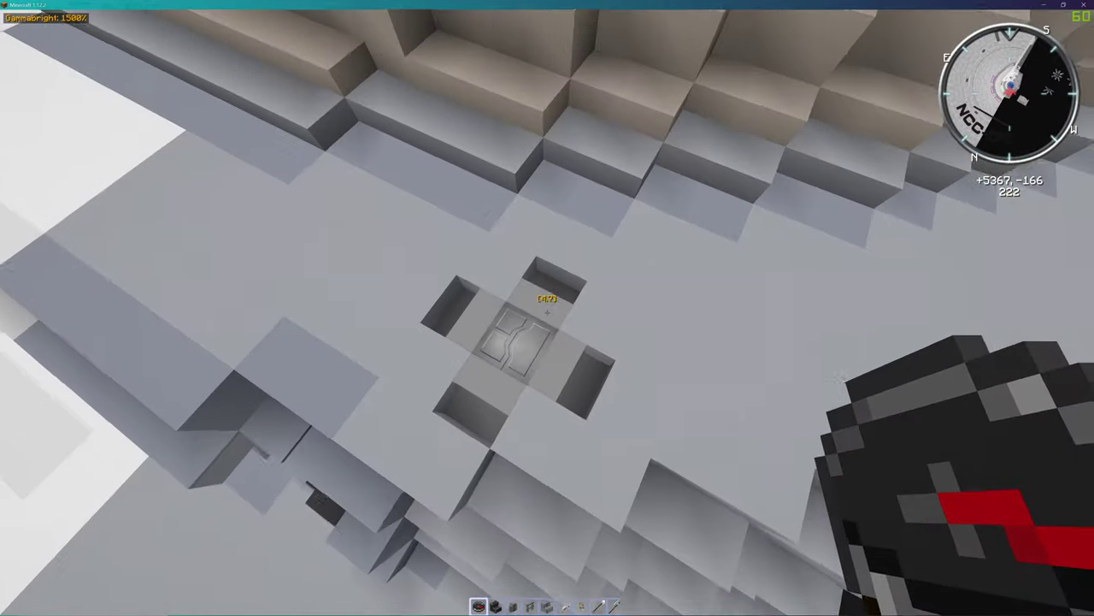
pyautogui.press('2')
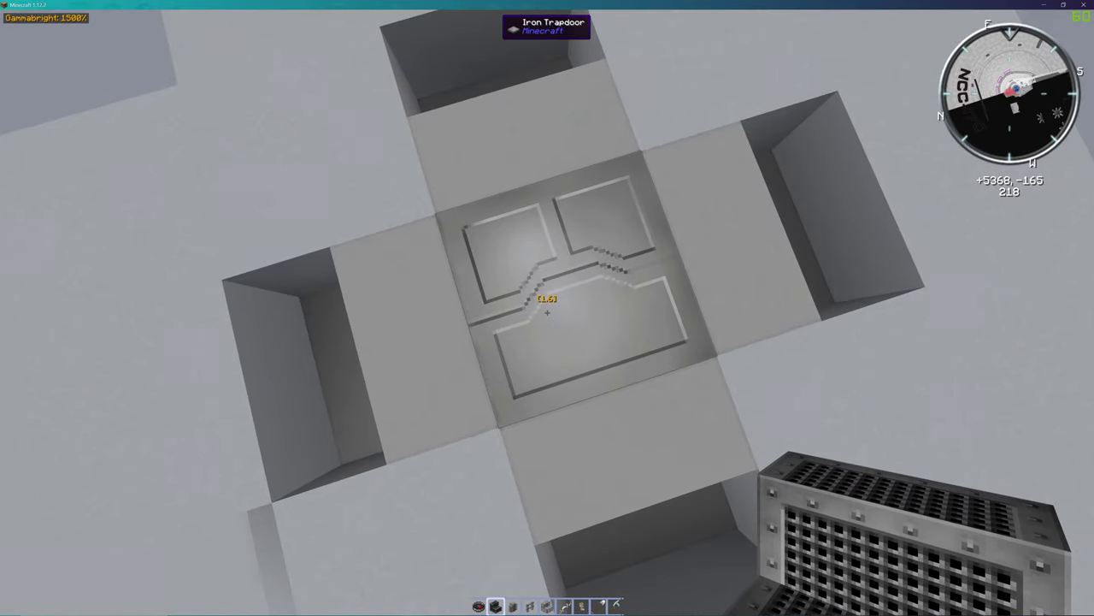
# Step: Teleport below the ship with the compass and rise toward the blue dish
pyautogui.press('1')
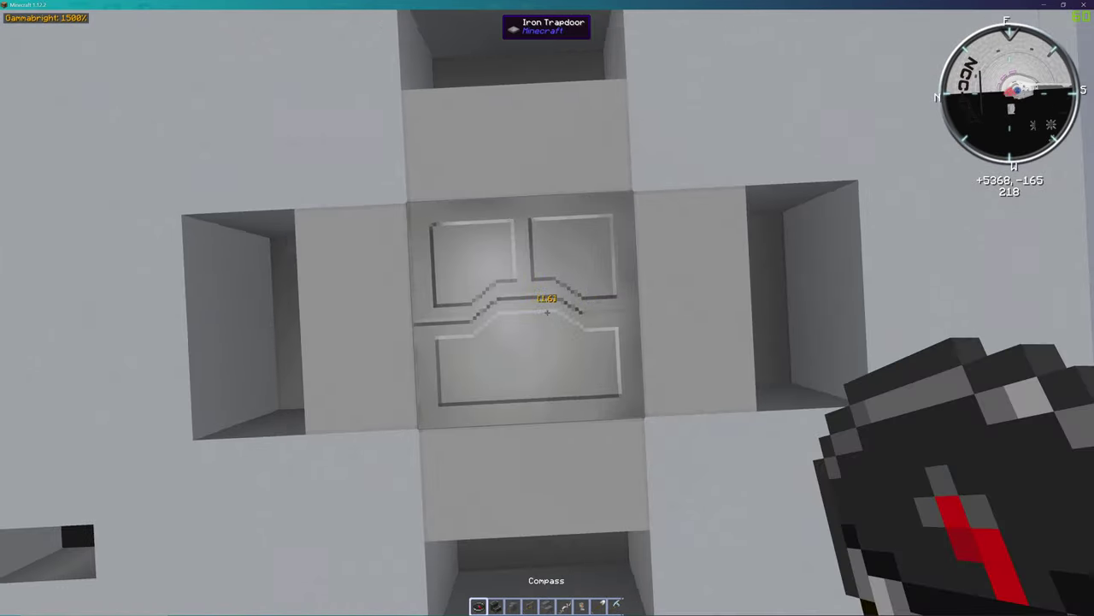
pyautogui.rightClick(547, 312)
pyautogui.press('space')
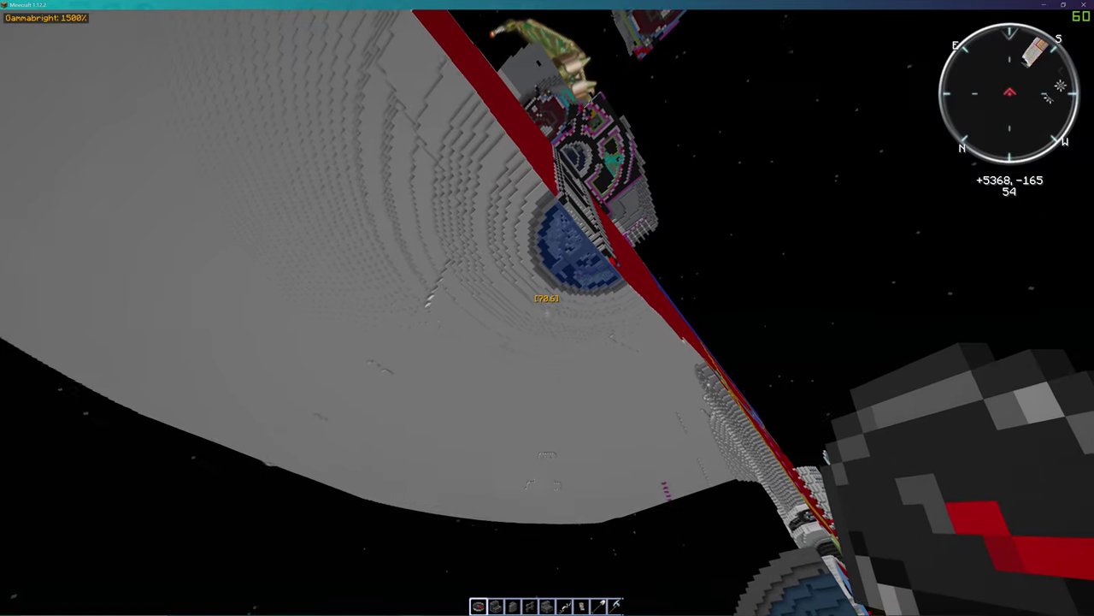
# Step: Switch to third-person view with F5 to show the character beneath the saucer
pyautogui.press('F5')
pyautogui.press('F5')
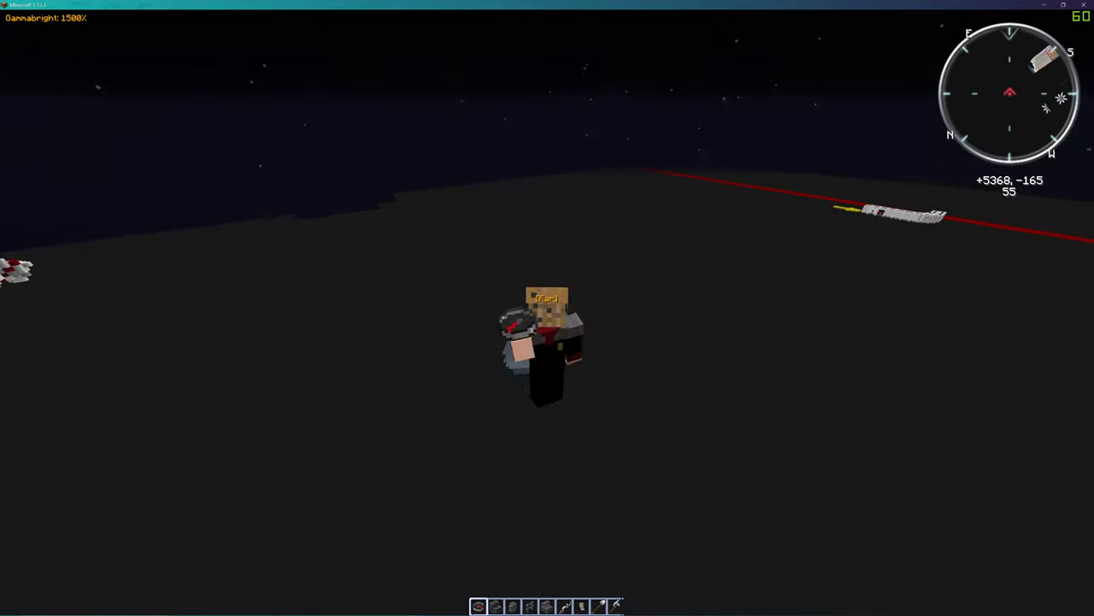